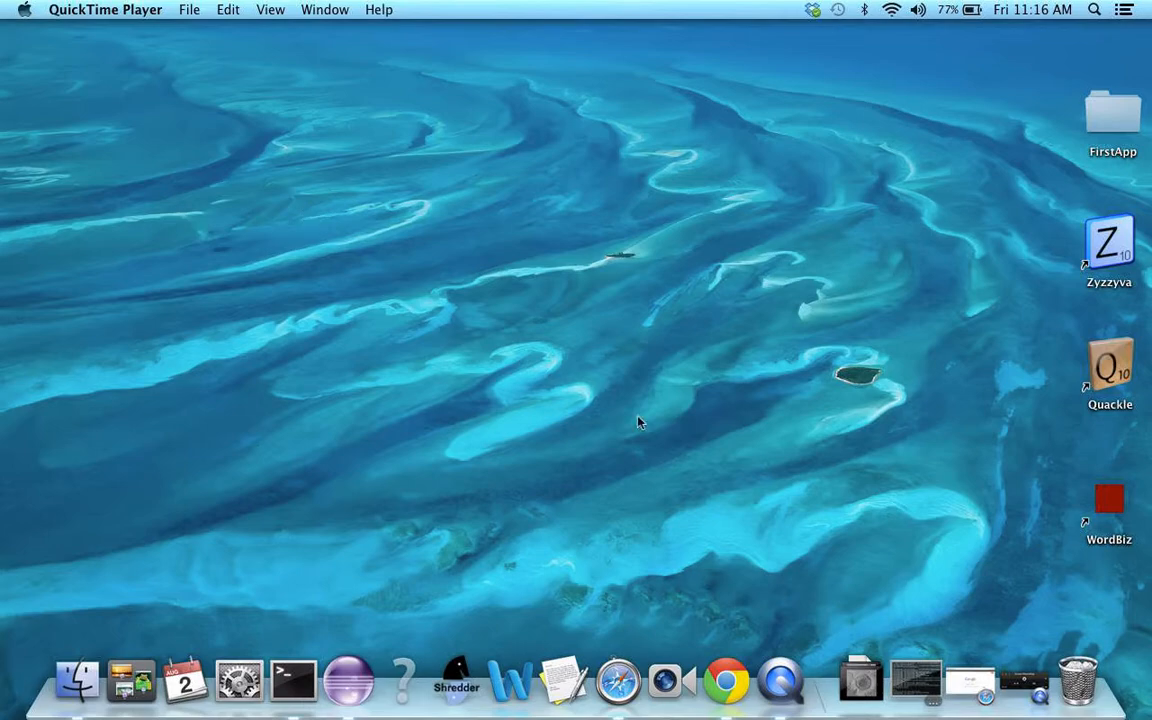
Open Safari, search Google for "Facciotti Lab Website" and open the UC Davis Biomedical Engineering result
left_click(619, 690)
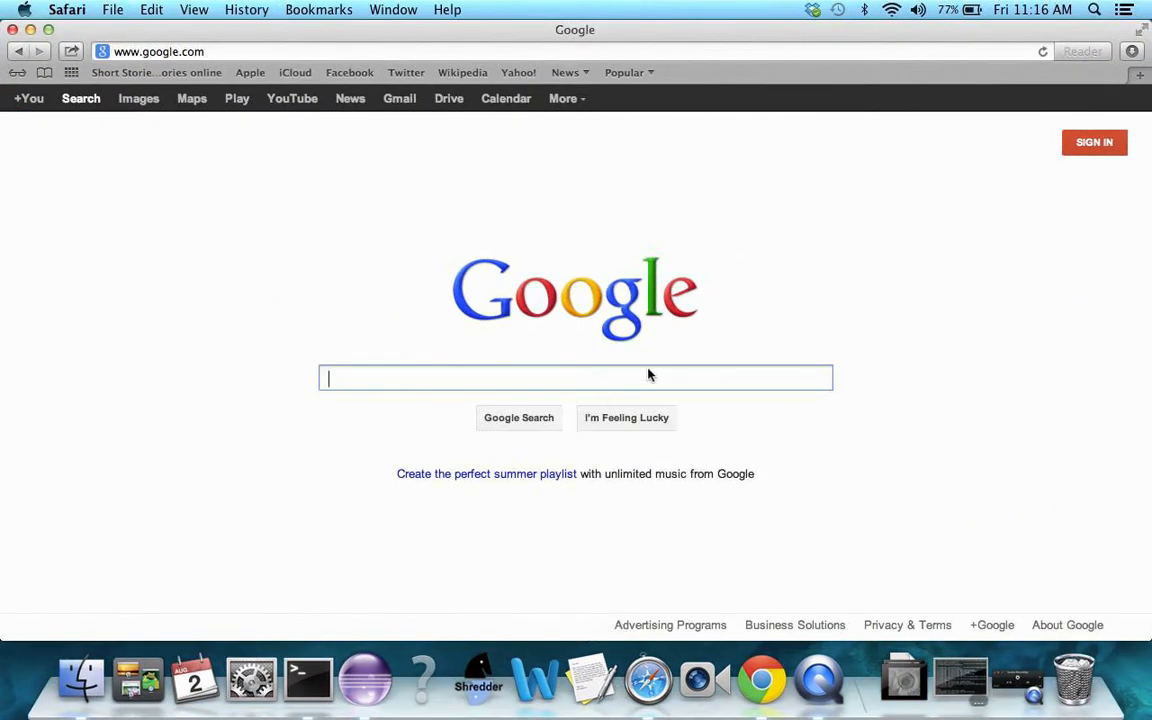
type("Fac")
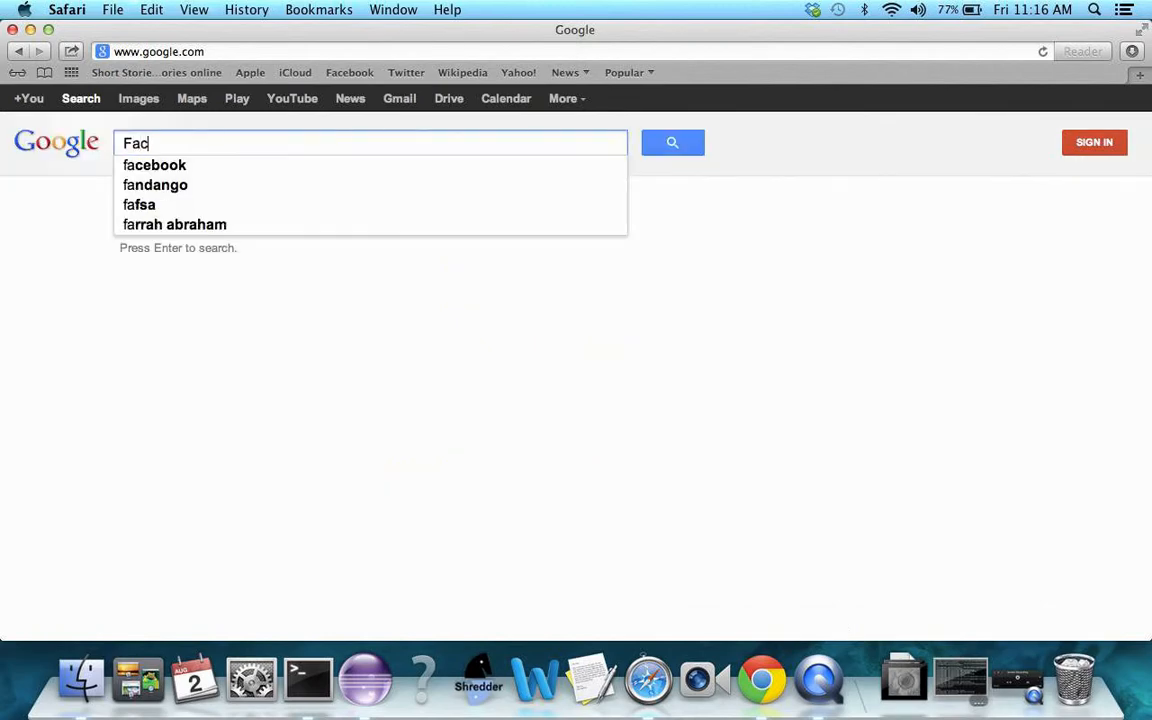
type("ciotti Lab Websit")
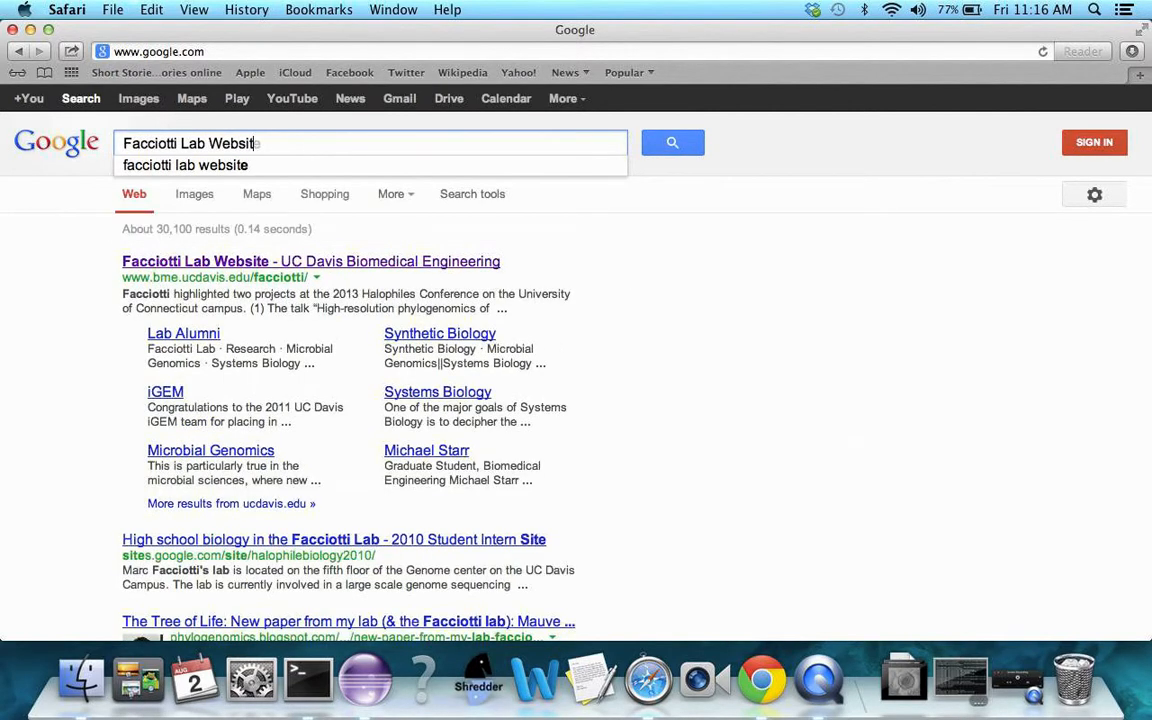
type("e")
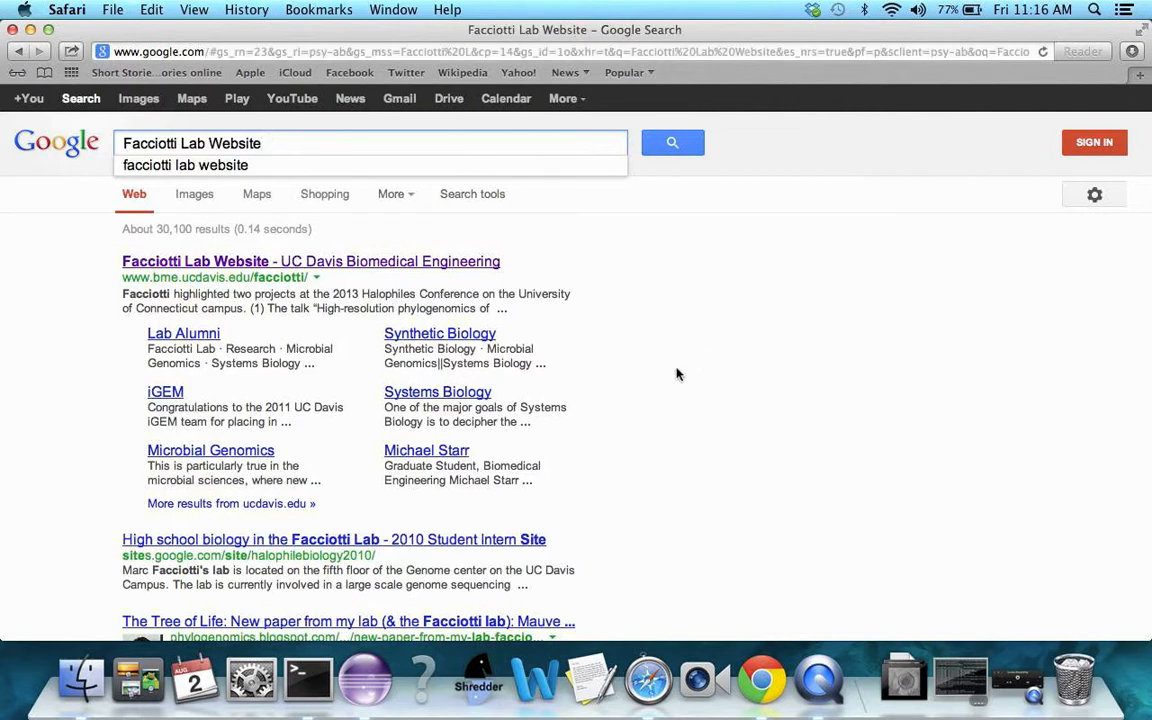
left_click(452, 261)
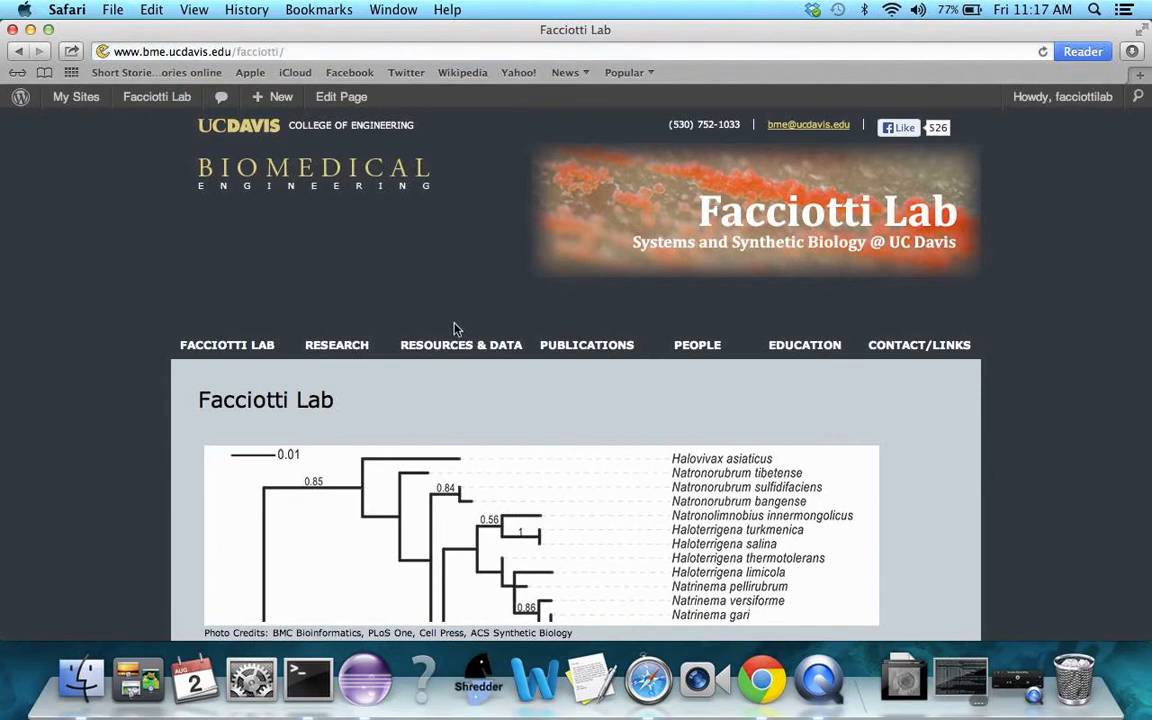
Go to the lab site's Software page and launch JContextExplorer 2.0 from it
mouse_move(450, 344)
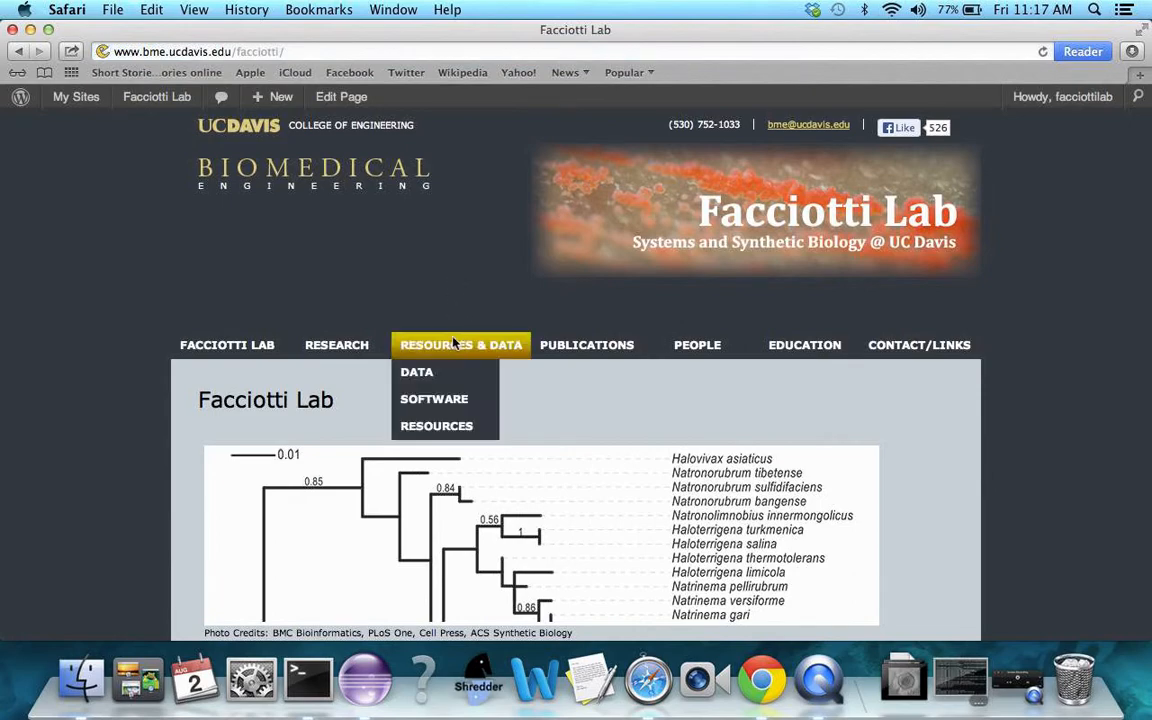
left_click(435, 413)
scroll(622, 403, "down", 5)
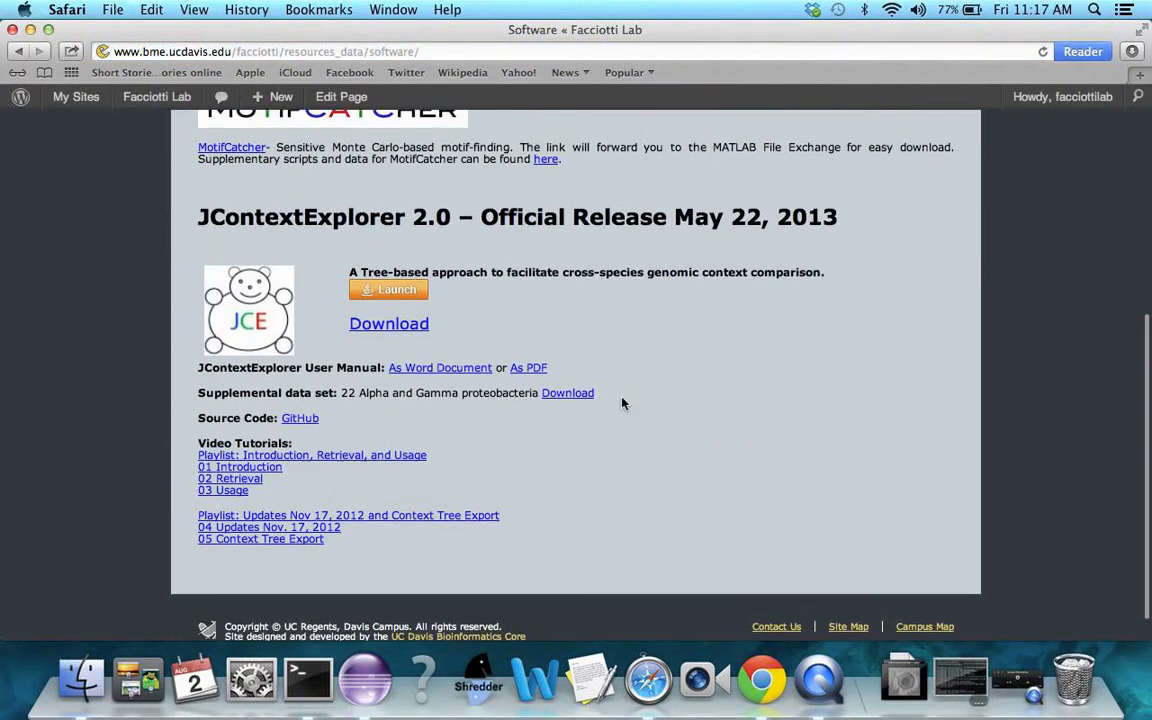
scroll(622, 403, "up", 3)
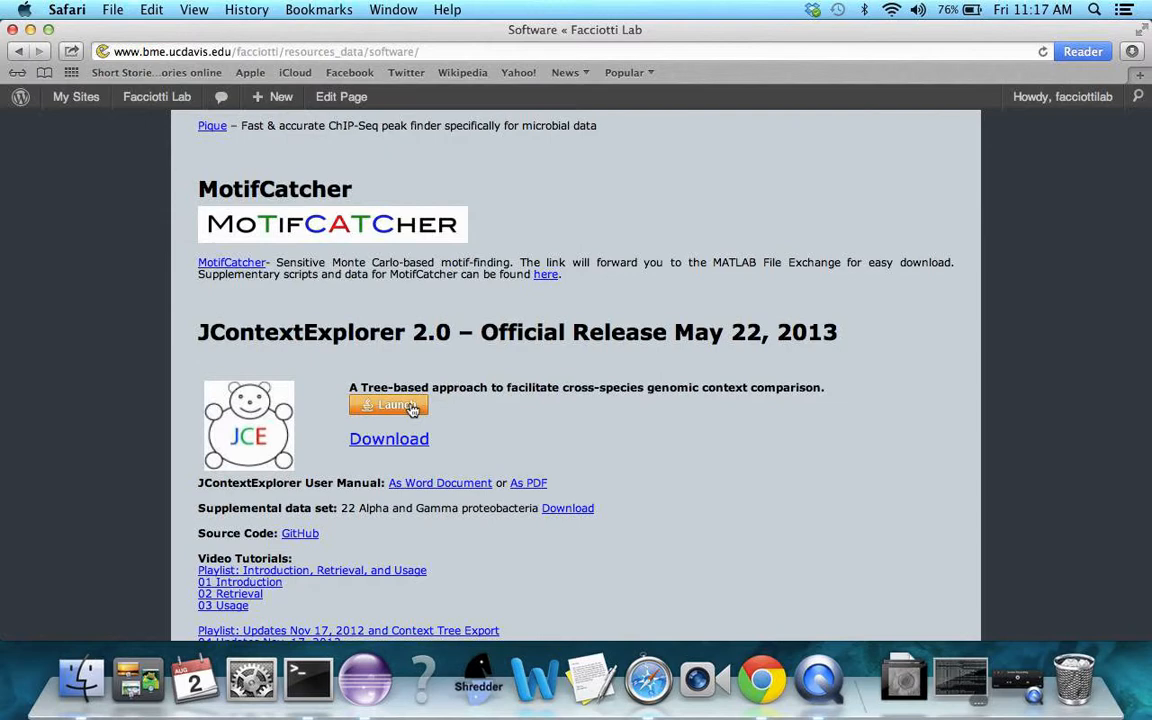
left_click(412, 407)
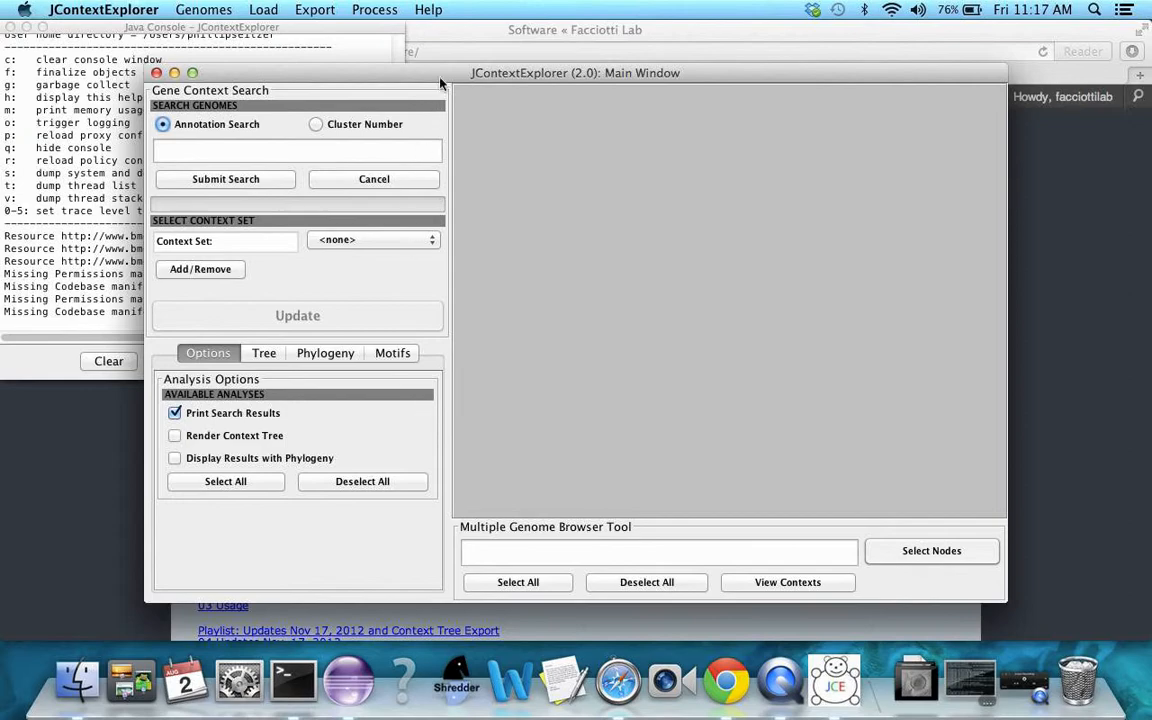
Minimize the Safari window and return to the JContextExplorer main window
left_click(415, 32)
left_click(30, 30)
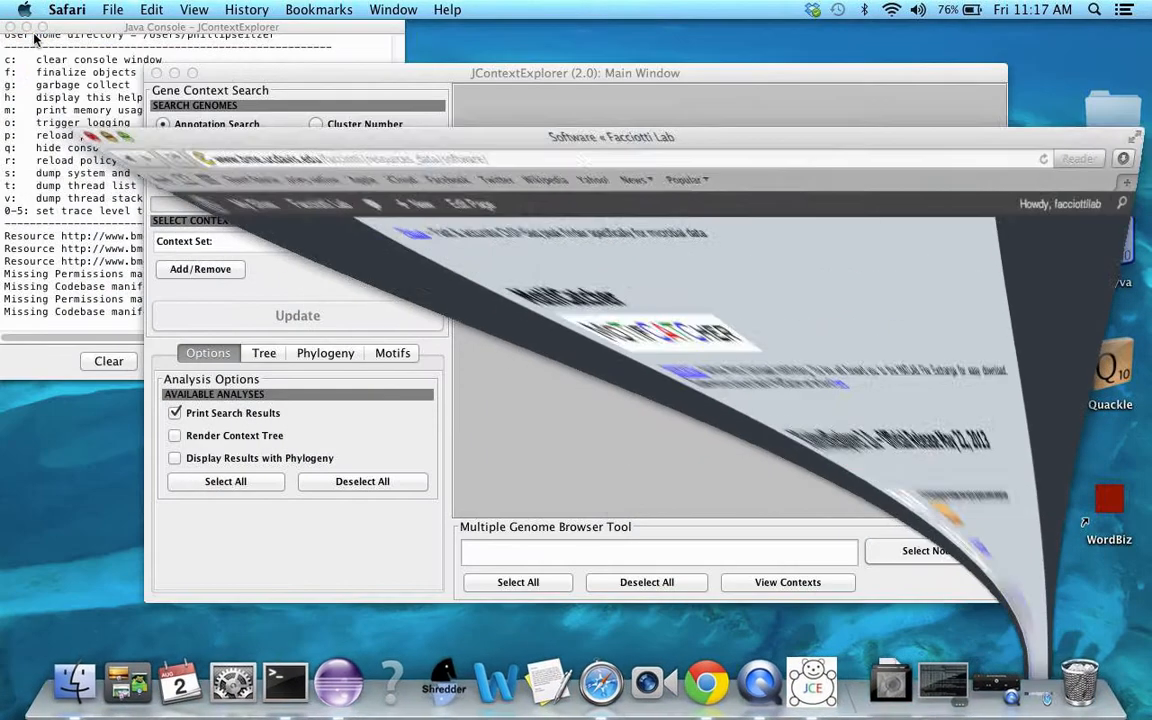
left_click(377, 75)
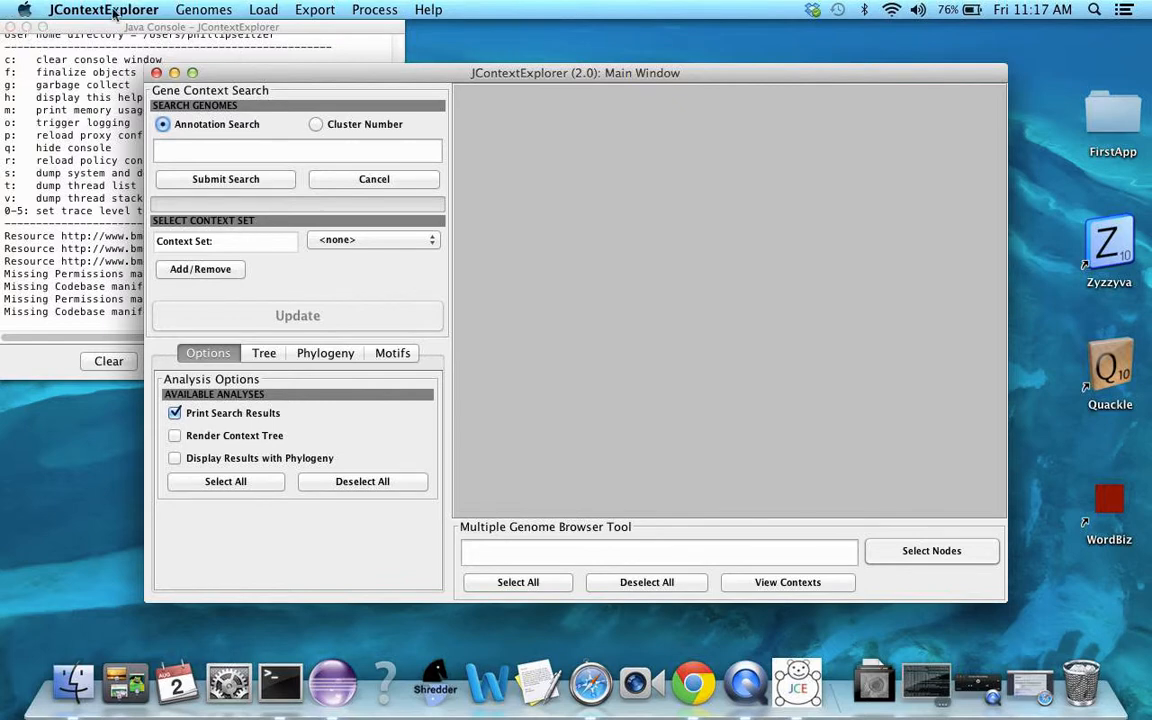
left_click(106, 11)
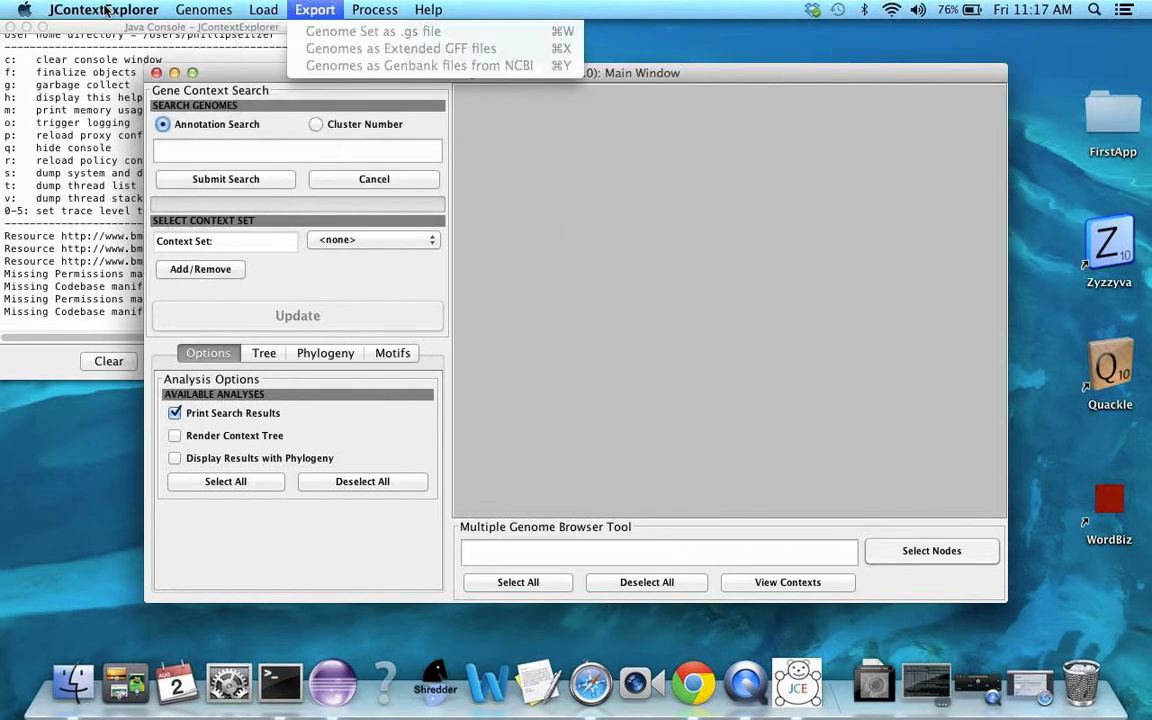
mouse_move(374, 10)
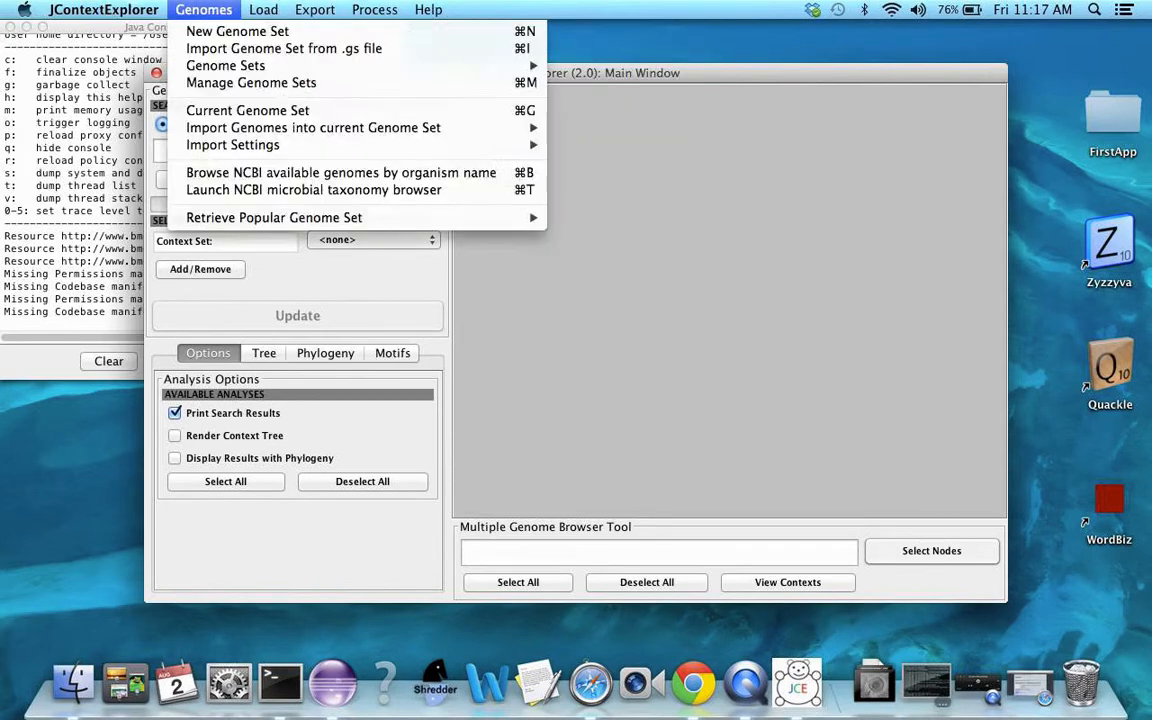
mouse_move(104, 10)
left_click(190, 6)
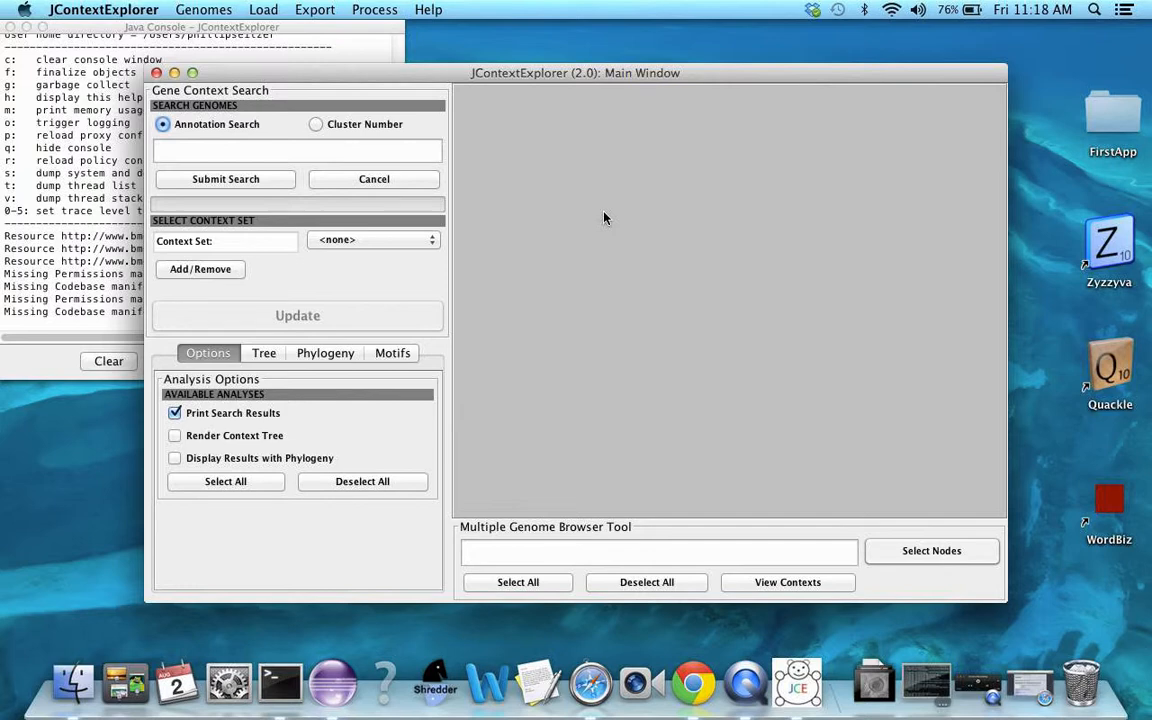
left_click(222, 10)
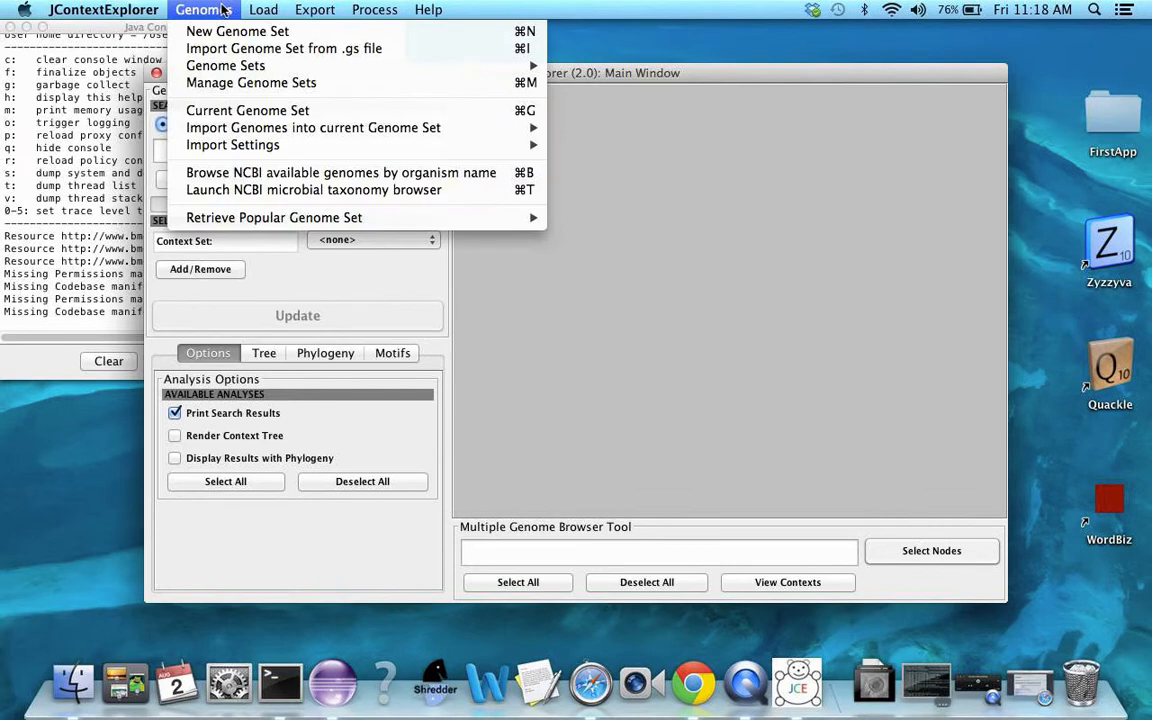
left_click(224, 10)
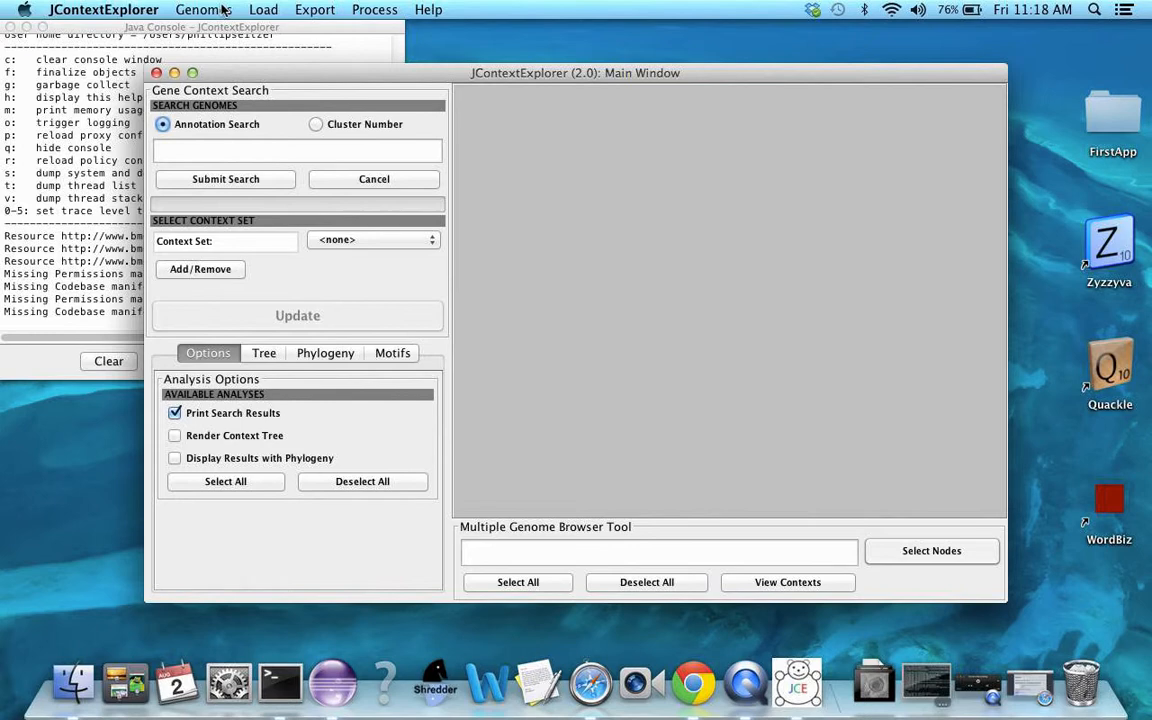
Retrieve the popular genome set Myxococcus
left_click(206, 11)
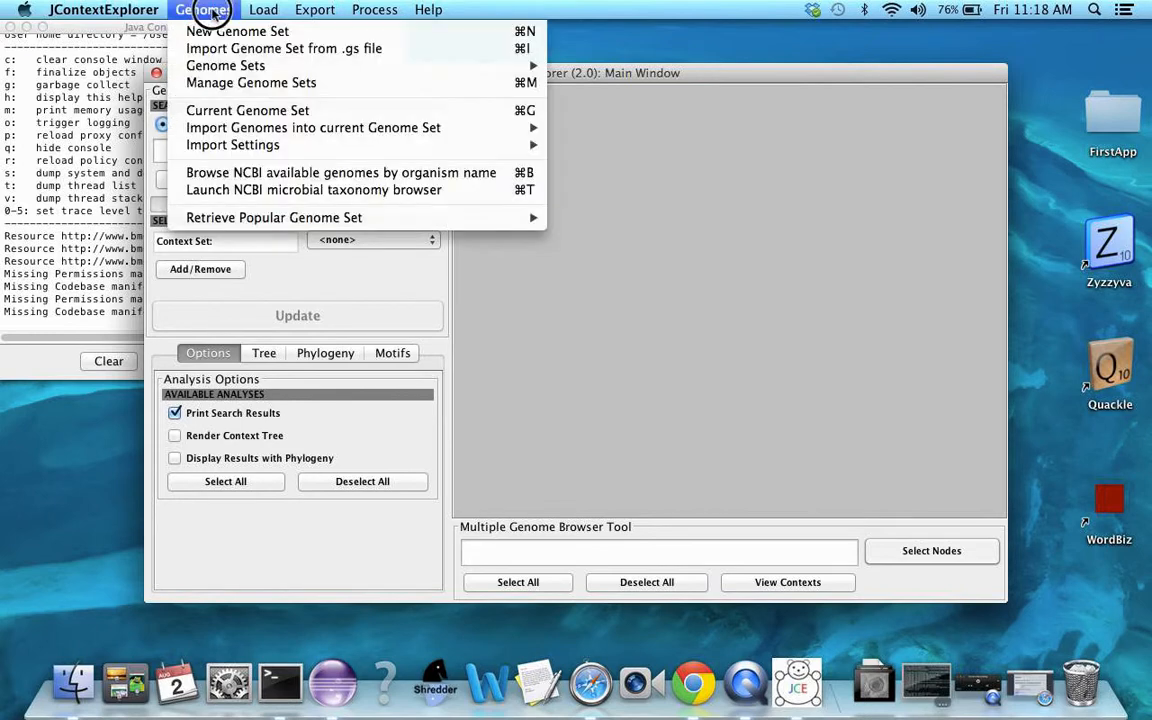
mouse_move(243, 219)
mouse_move(212, 68)
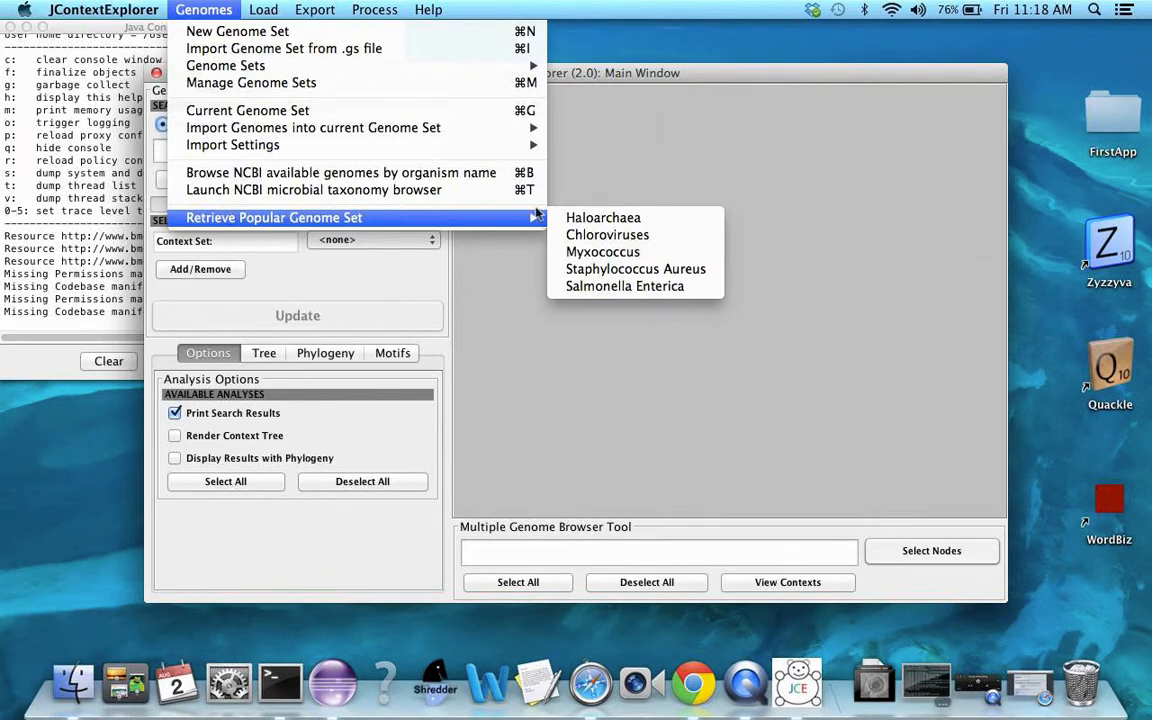
left_click(620, 254)
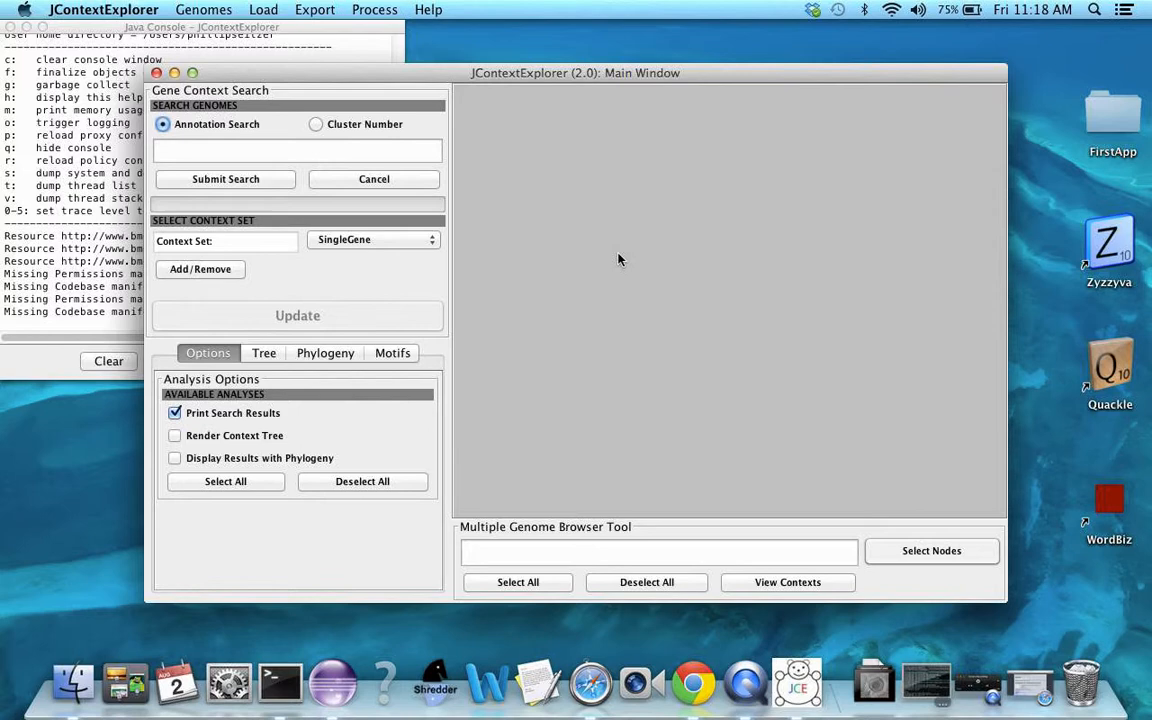
Check the list of available genome sets and open the details of the current genome set
left_click(200, 12)
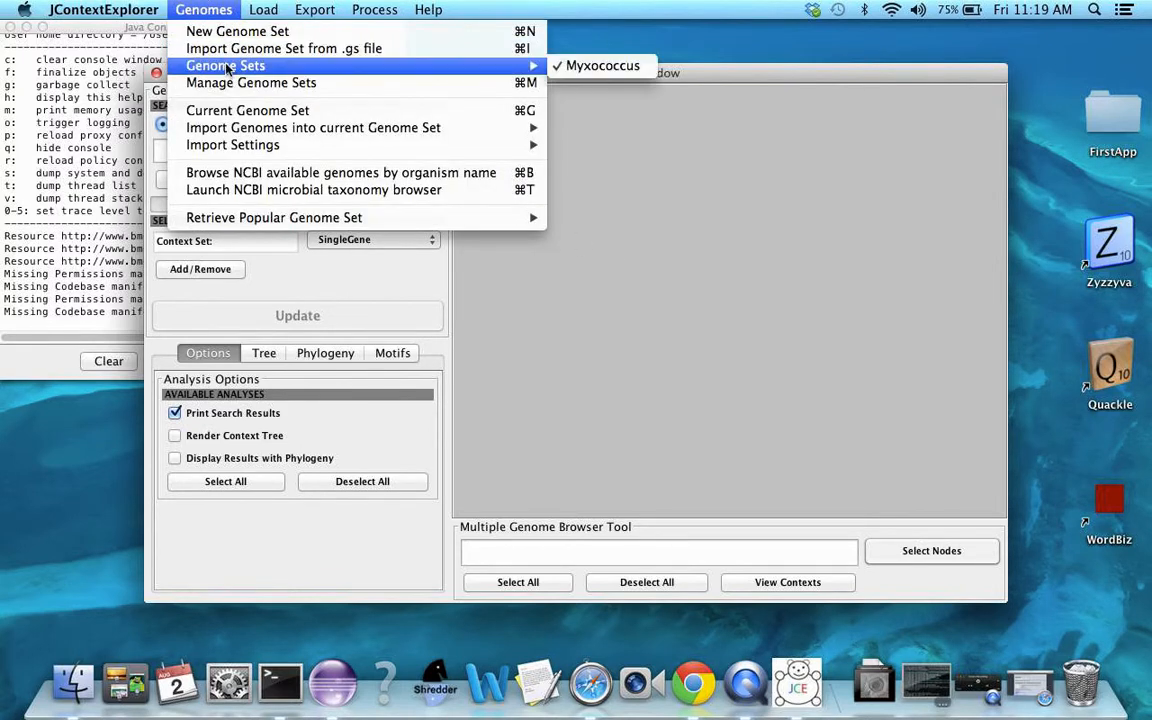
left_click(218, 9)
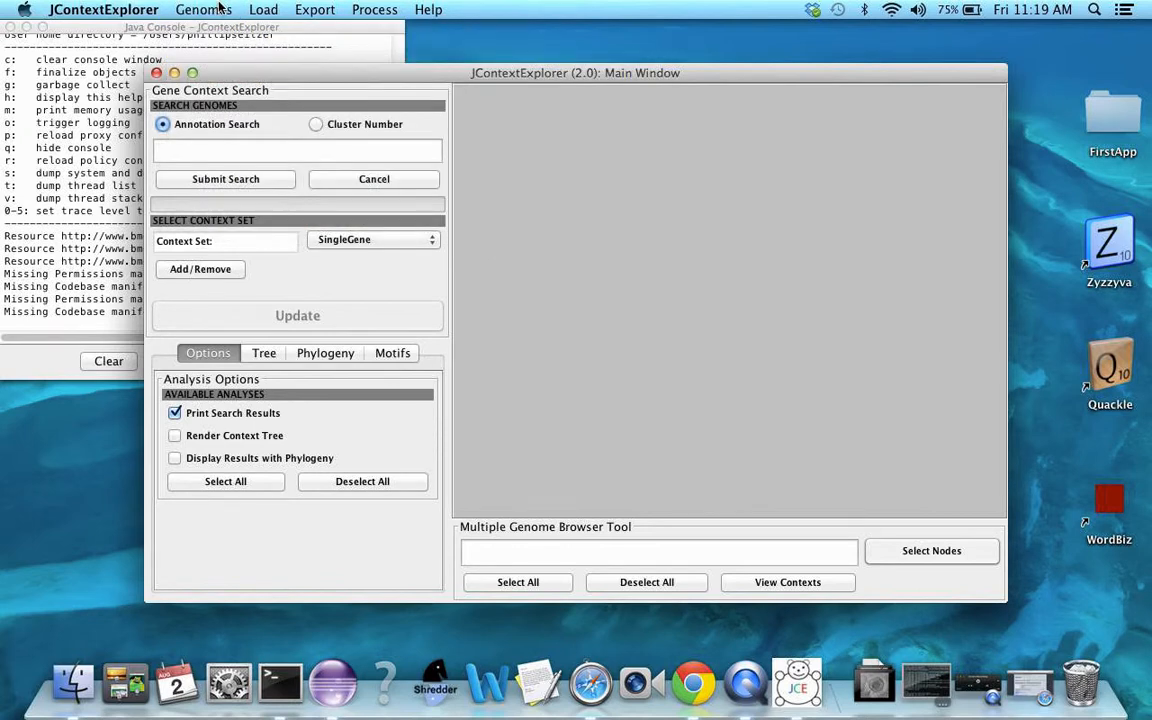
left_click(220, 8)
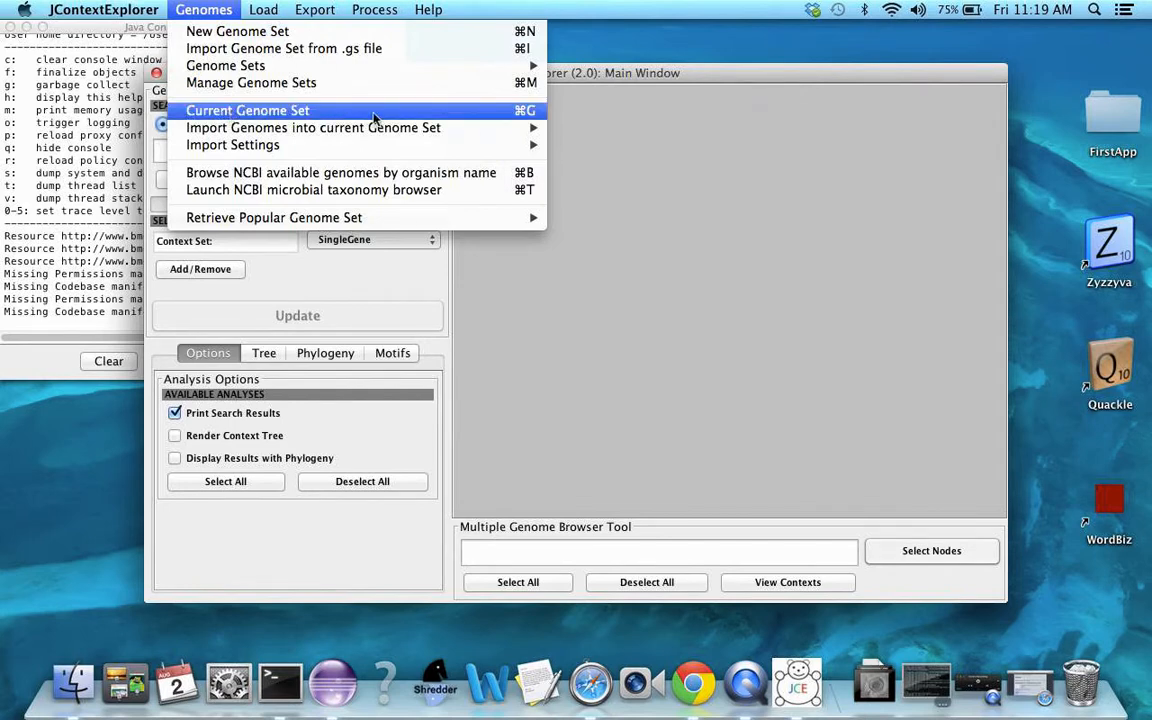
left_click(258, 112)
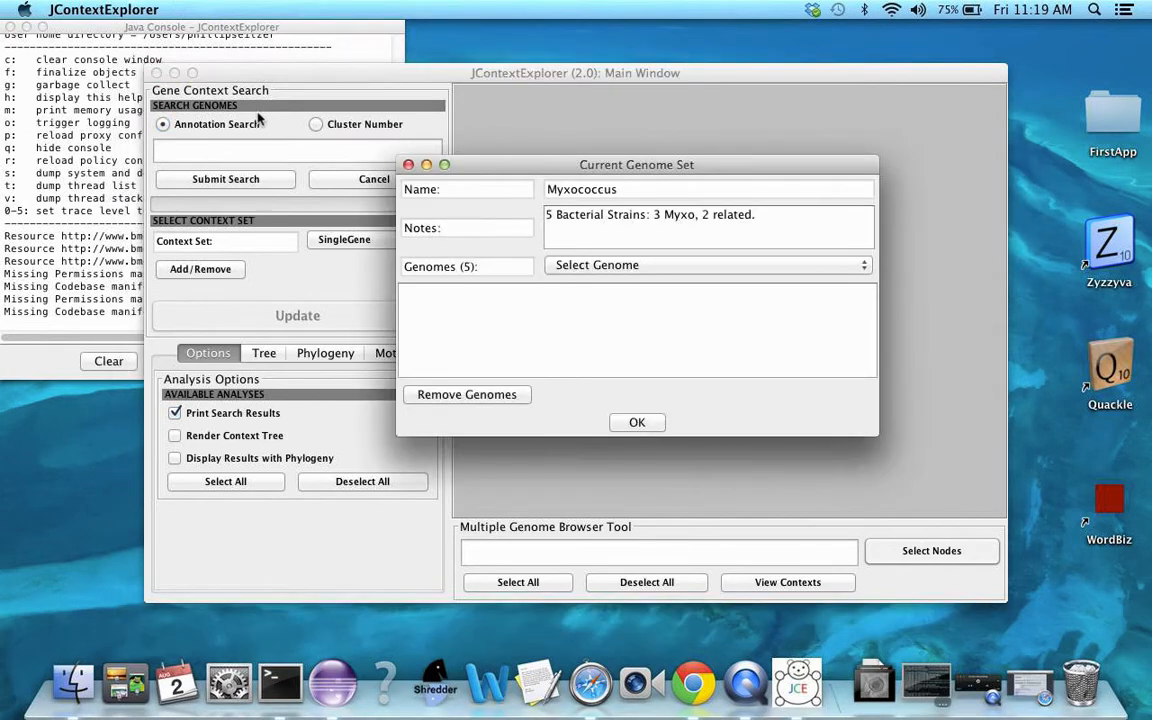
left_click_drag(450, 162, 366, 155)
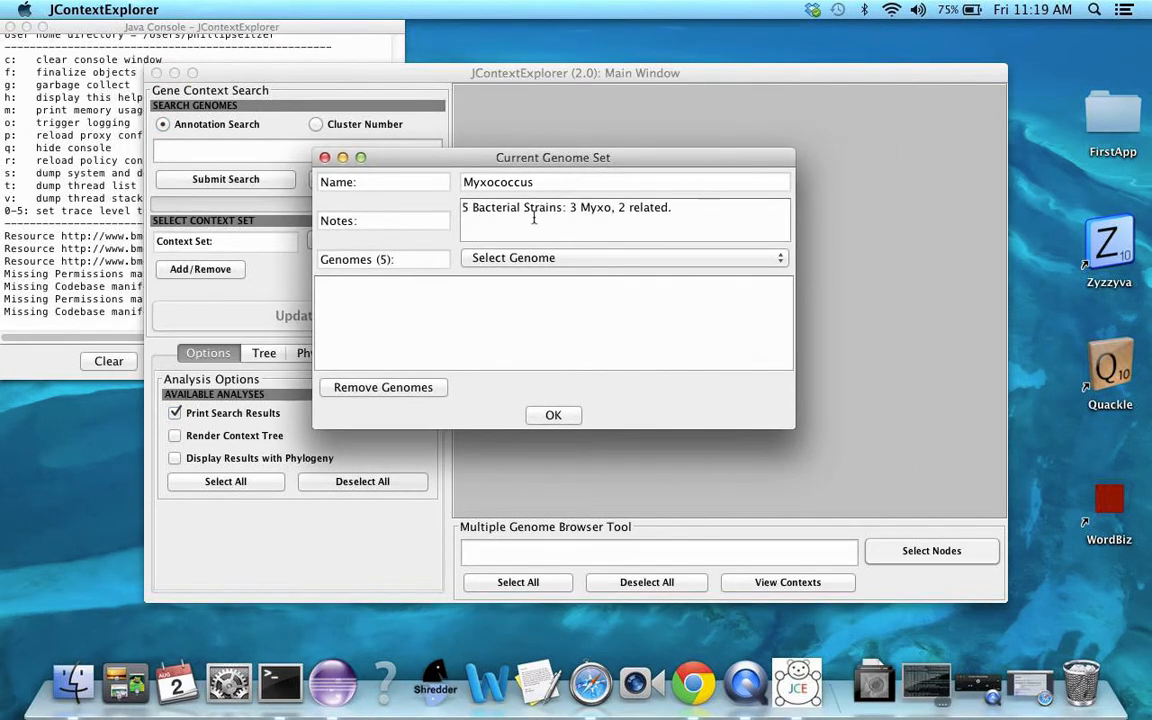
Examine the sequences and feature types of Anaeromyxobacter_dehalogenans-2CP-C and Myxococcus_xanthus, and close the genome set details
left_click(697, 264)
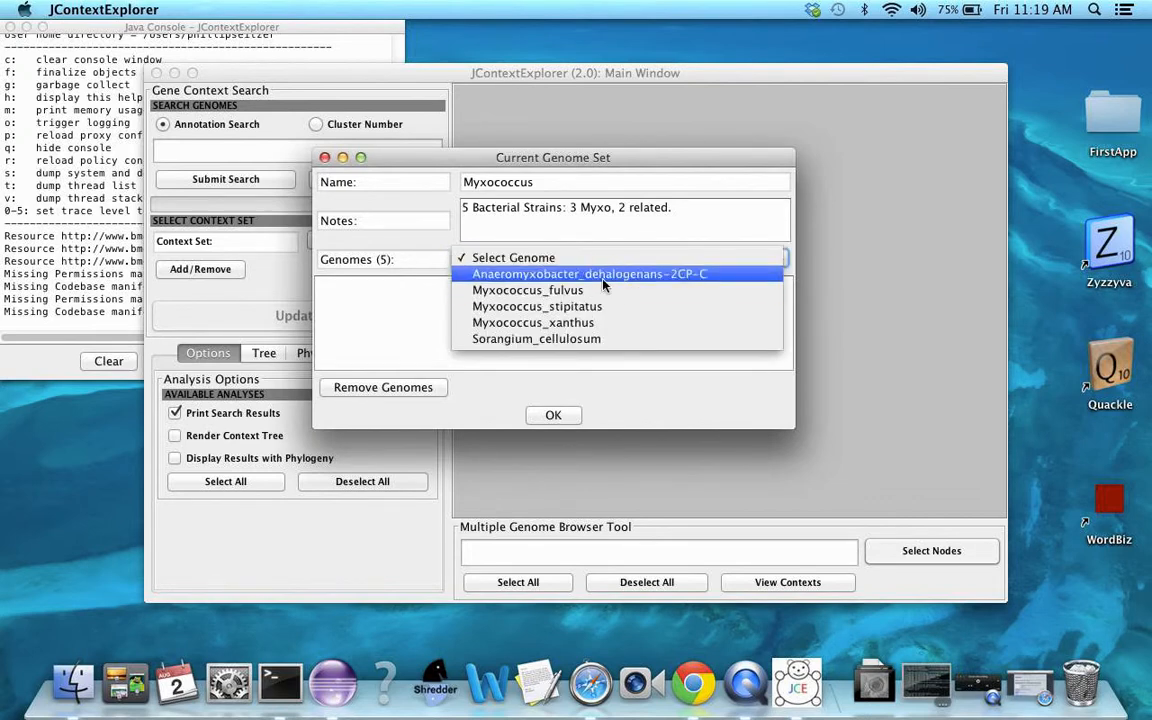
left_click(545, 273)
scroll(483, 320, "up", 2)
scroll(483, 320, "down", 2)
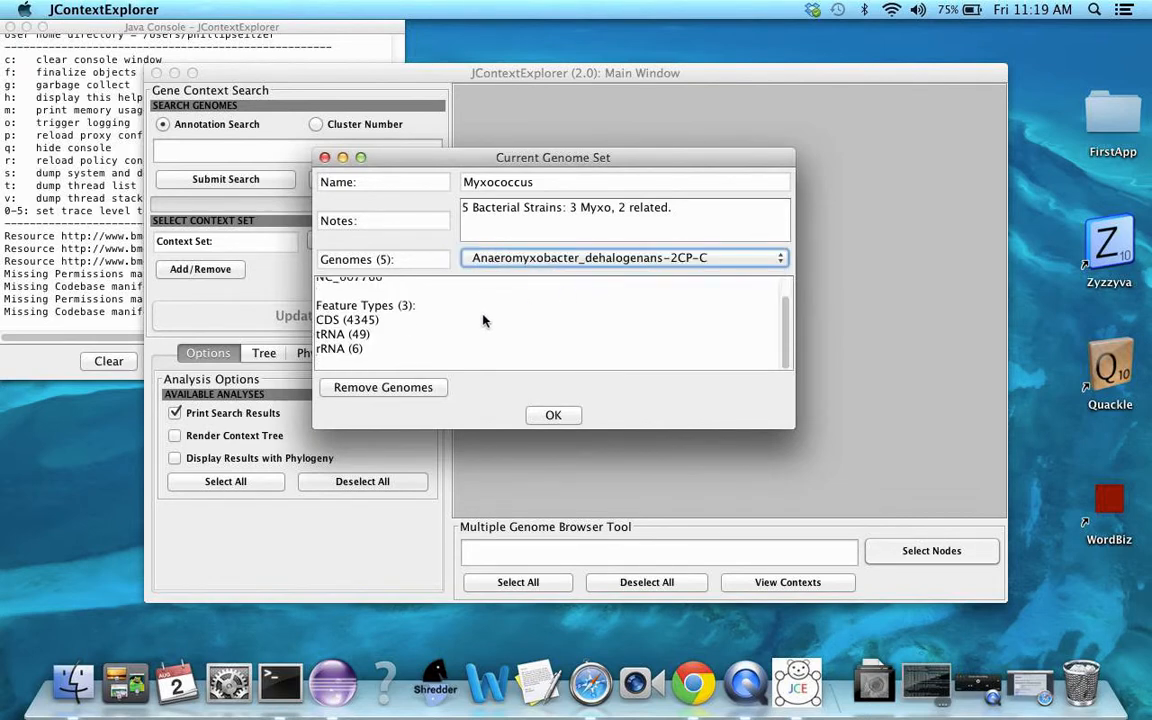
left_click(597, 262)
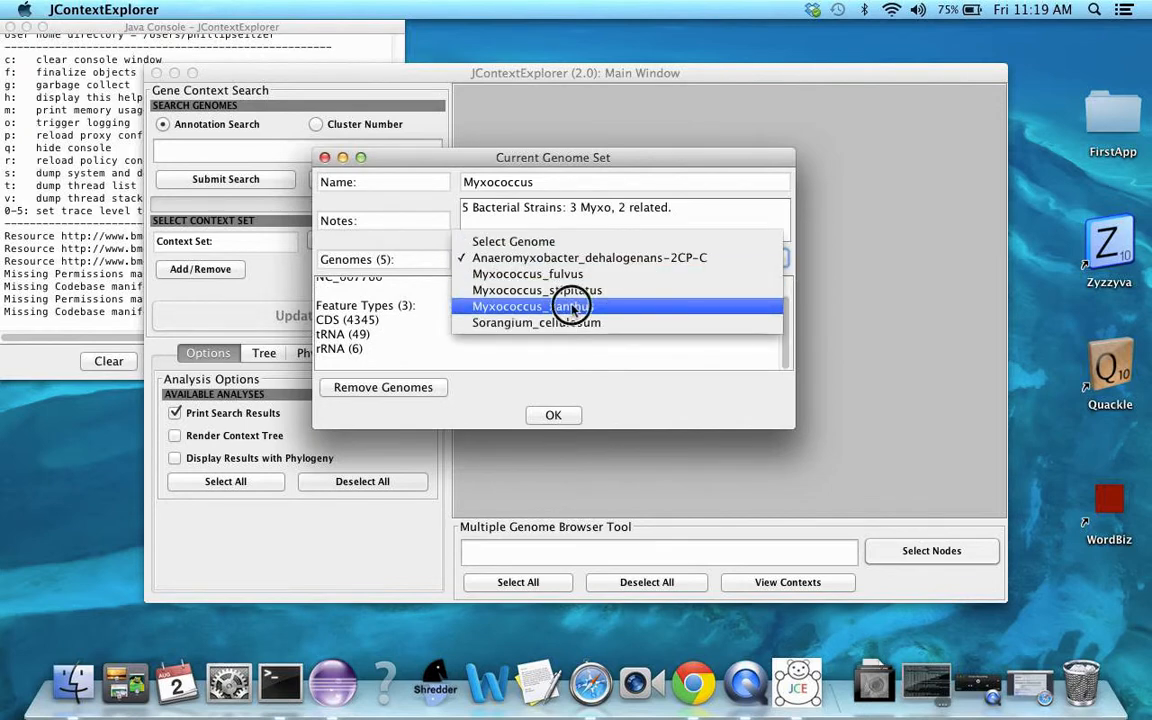
left_click(565, 306)
scroll(460, 320, "up", 2)
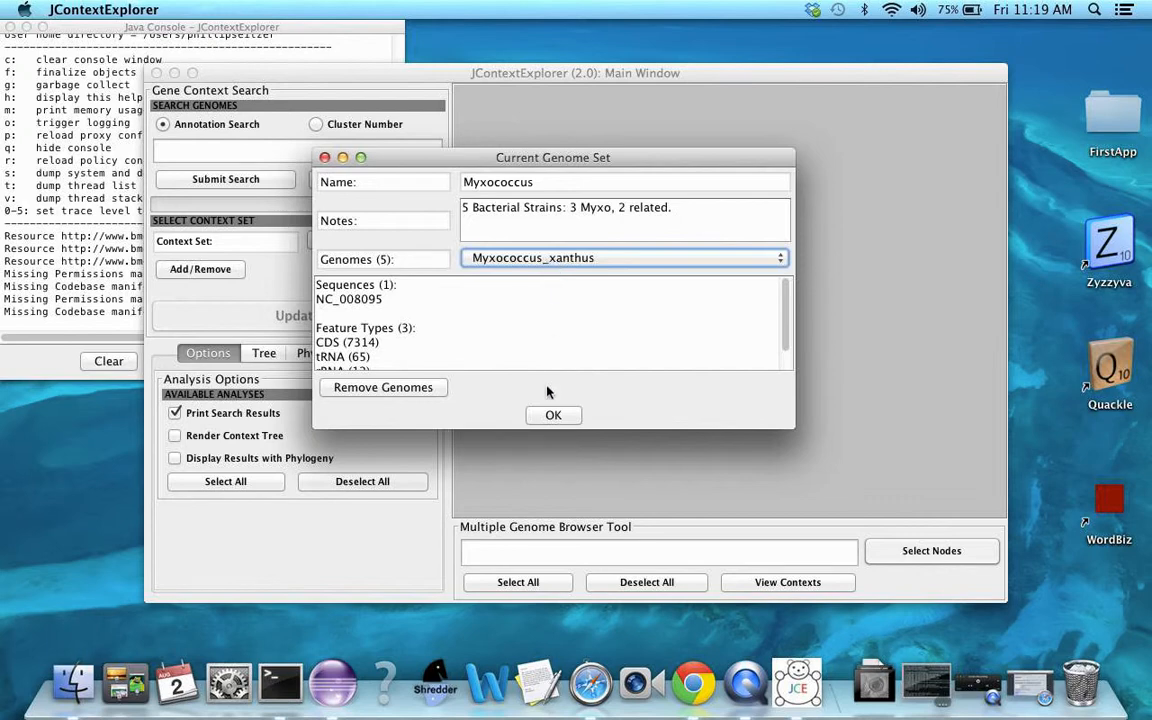
left_click(548, 416)
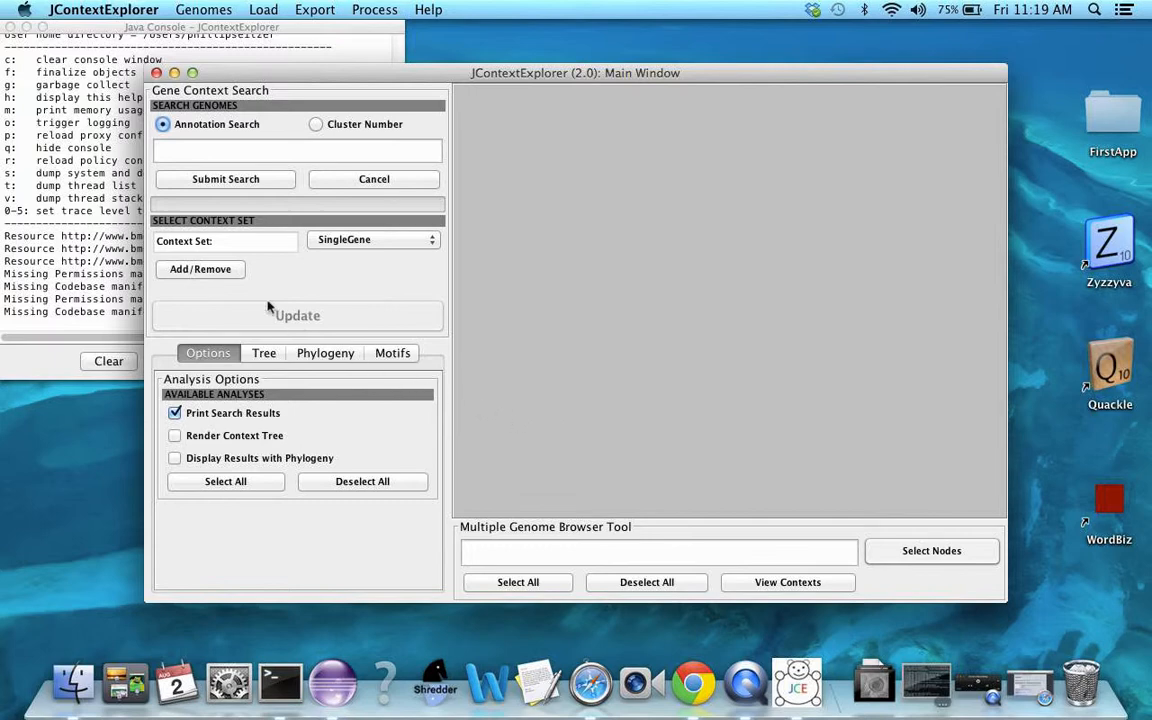
Run an annotation search for "glucose" with the SingleGene context set
left_click(351, 154)
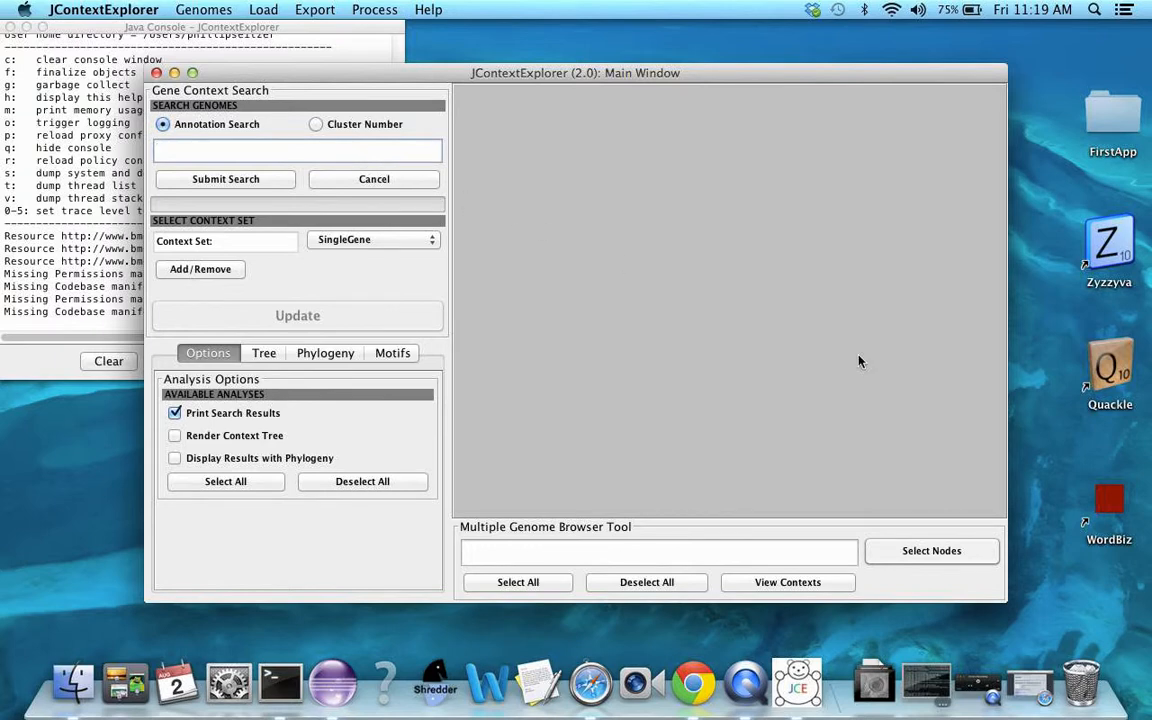
type("glucose")
left_click(266, 182)
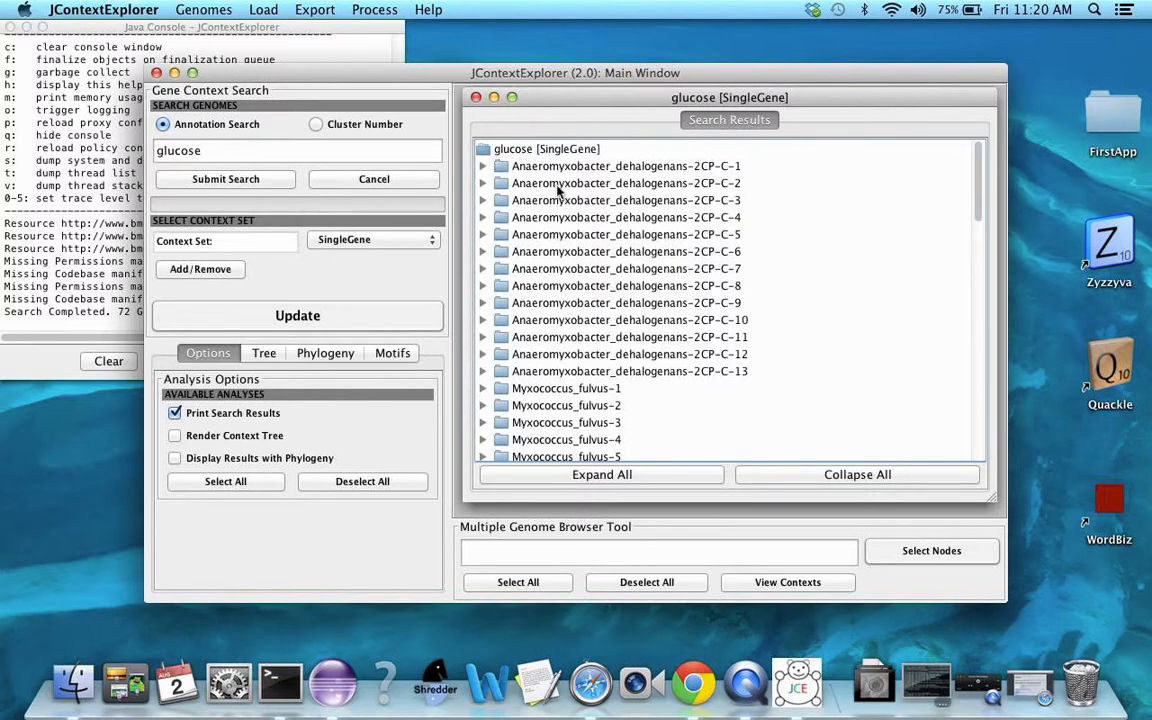
Expand the search results Anaeromyxobacter_dehalogenans-2CP-C-1 and Anaeromyxobacter_dehalogenans-2CP-C-2 to examine their gene annotations
left_click(484, 167)
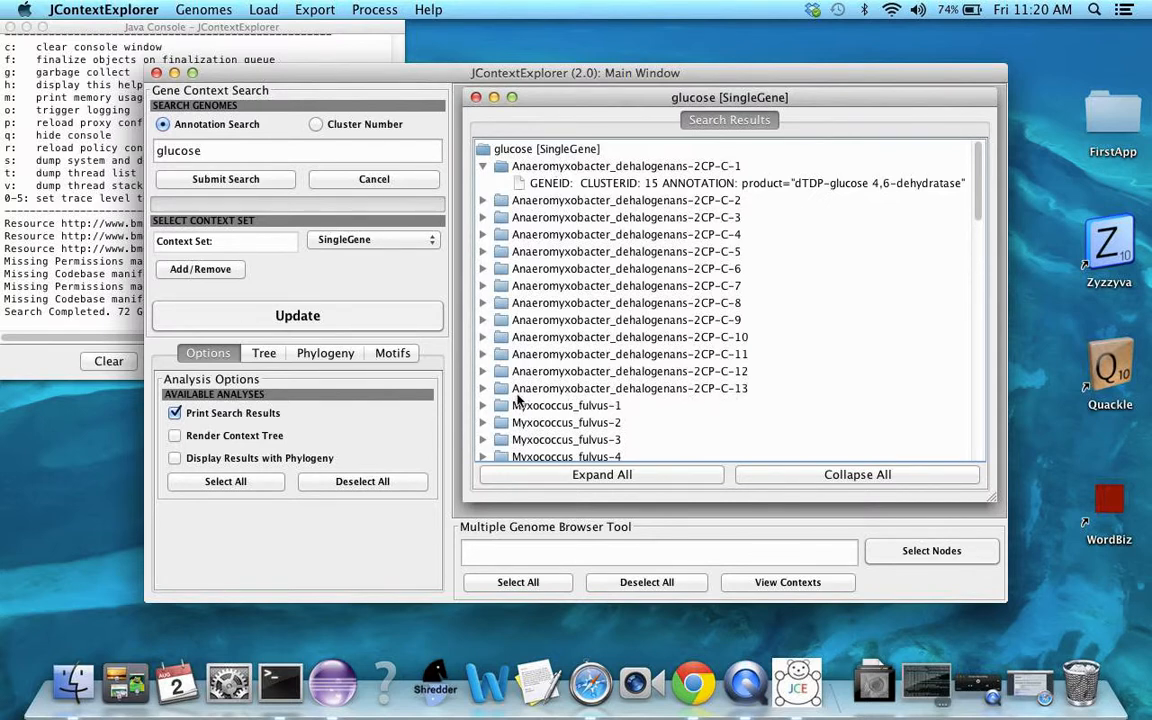
left_click(574, 168)
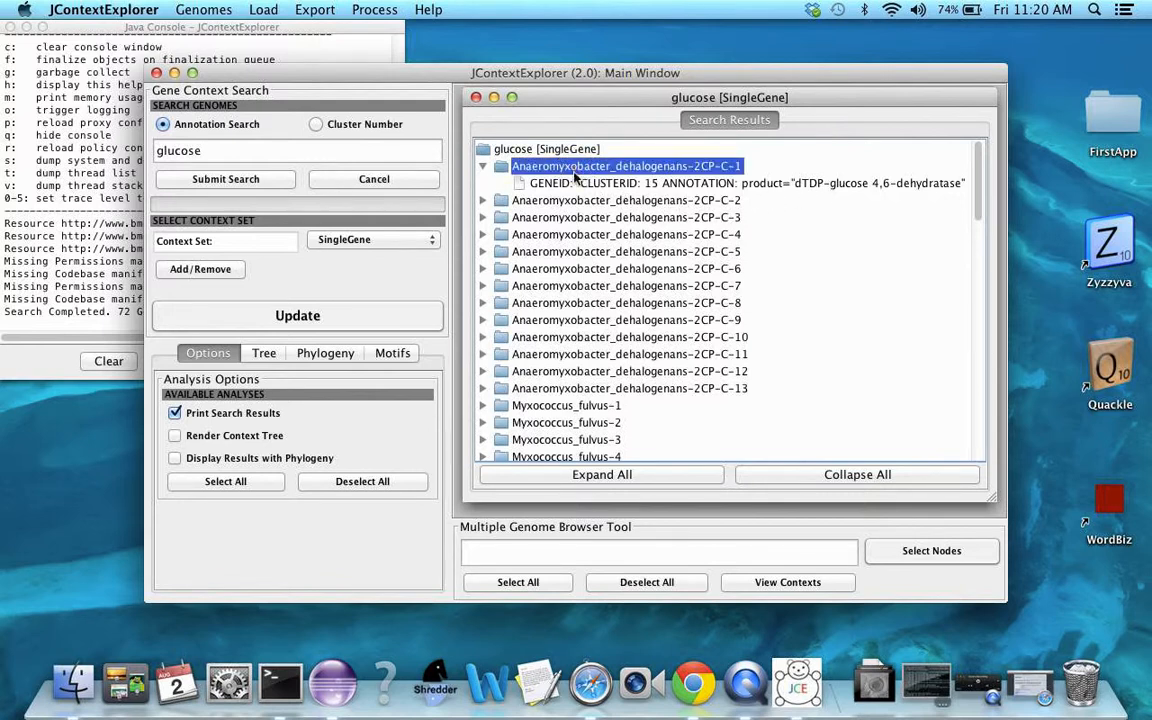
left_click(570, 255)
left_click(600, 202)
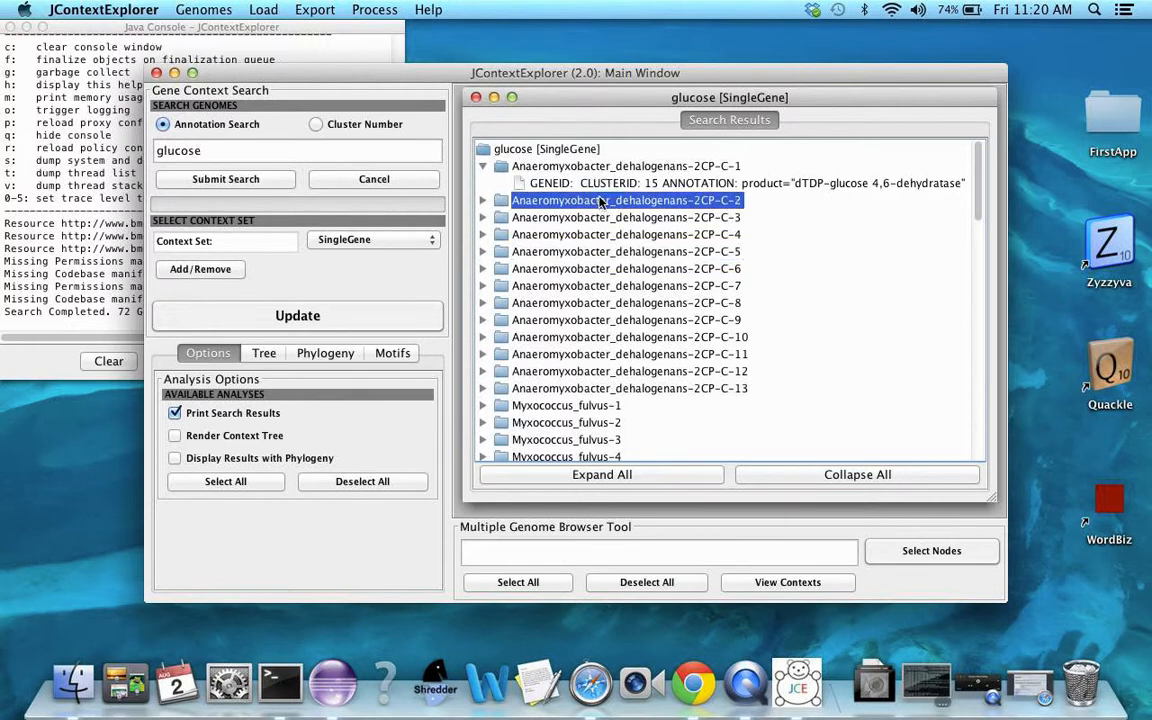
left_click(483, 201)
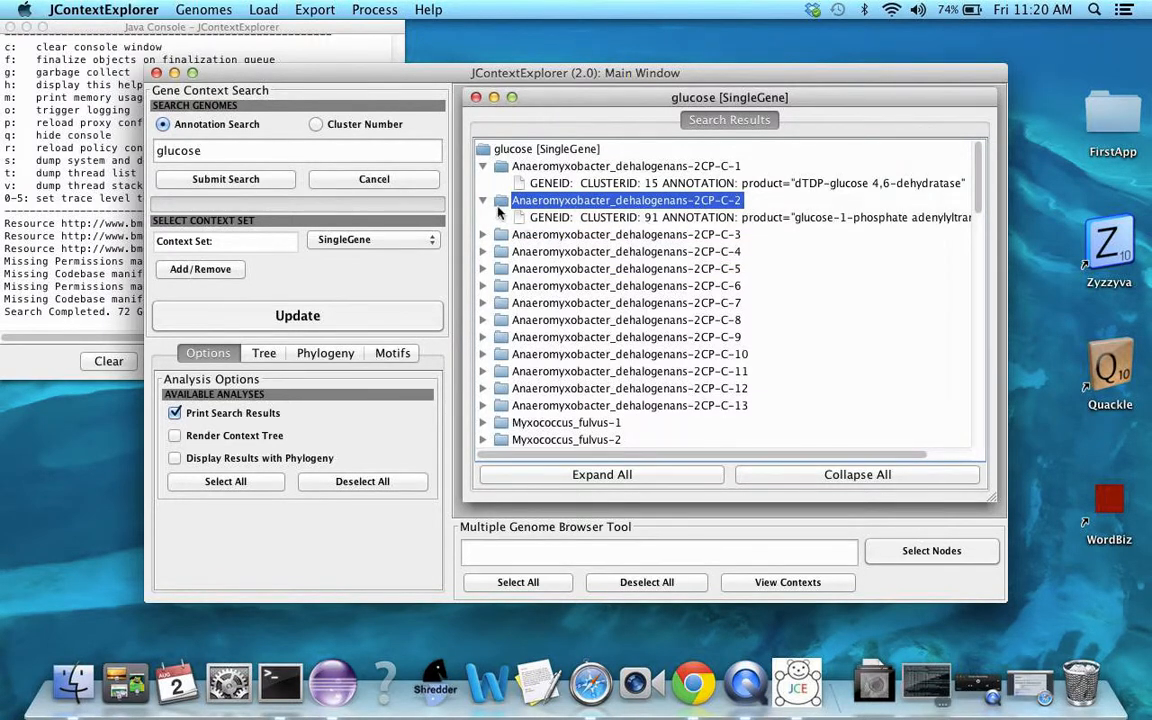
Collapse the two open results, expand all results to examine their gene annotations, and collapse them all again
left_click(484, 201)
left_click(483, 166)
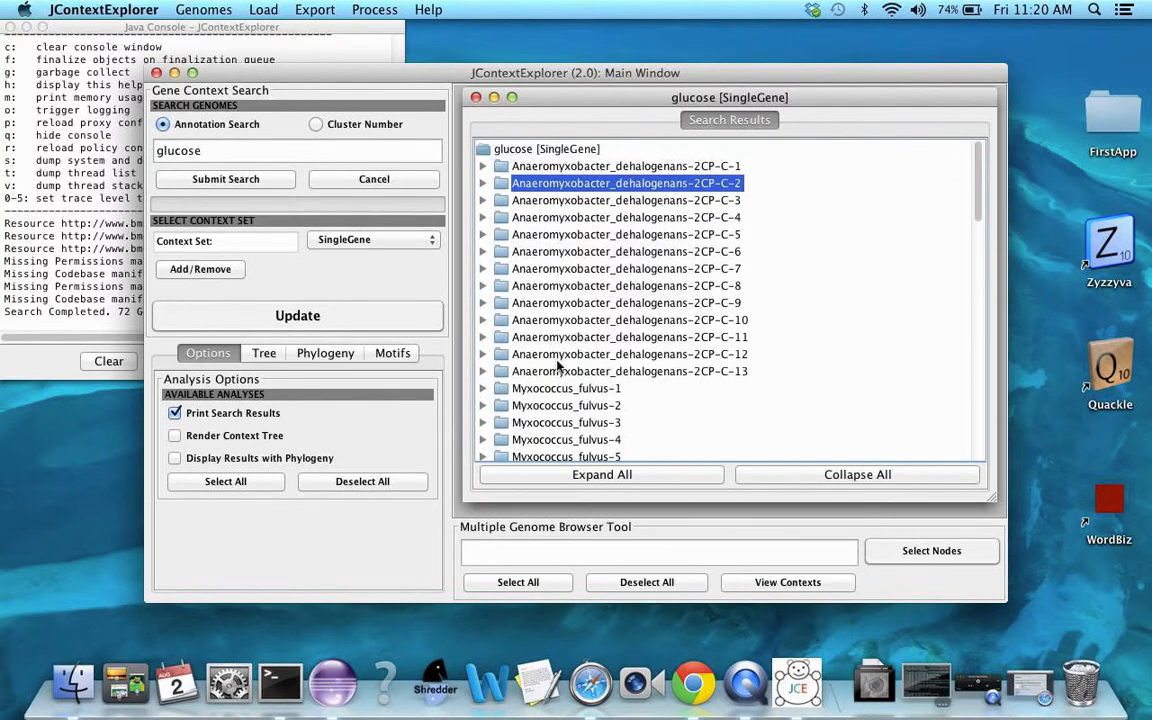
left_click(545, 472)
scroll(615, 323, "down", 10)
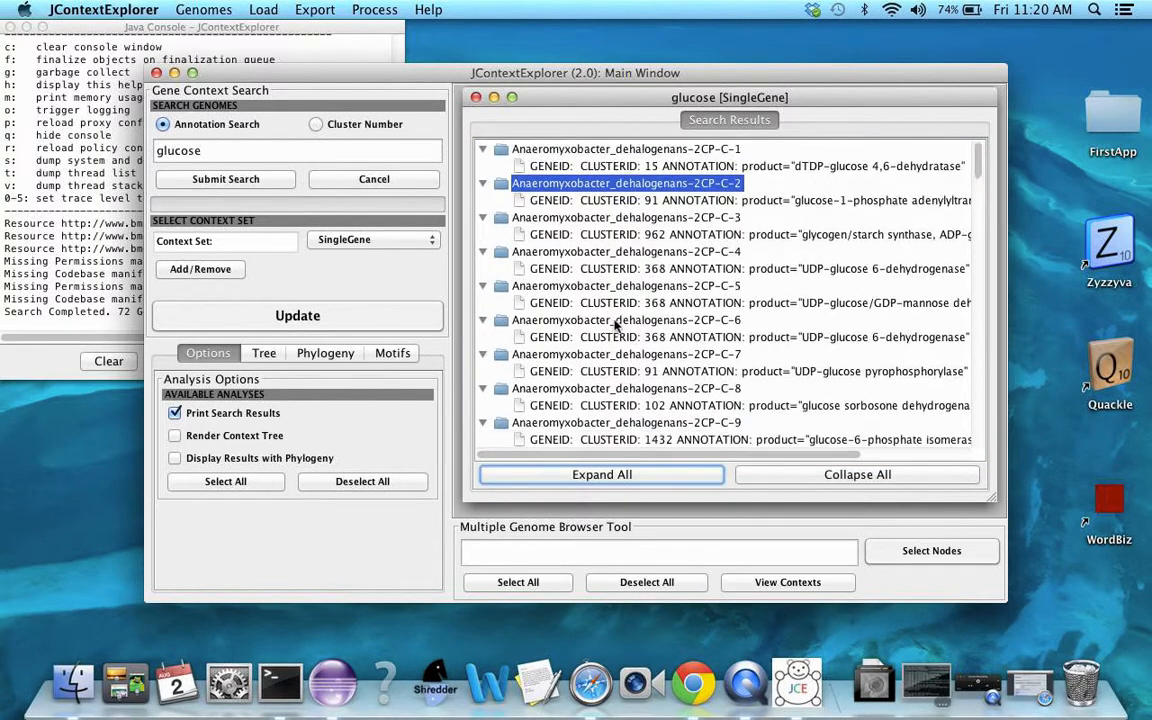
scroll(615, 323, "down", 3)
scroll(615, 323, "up", 15)
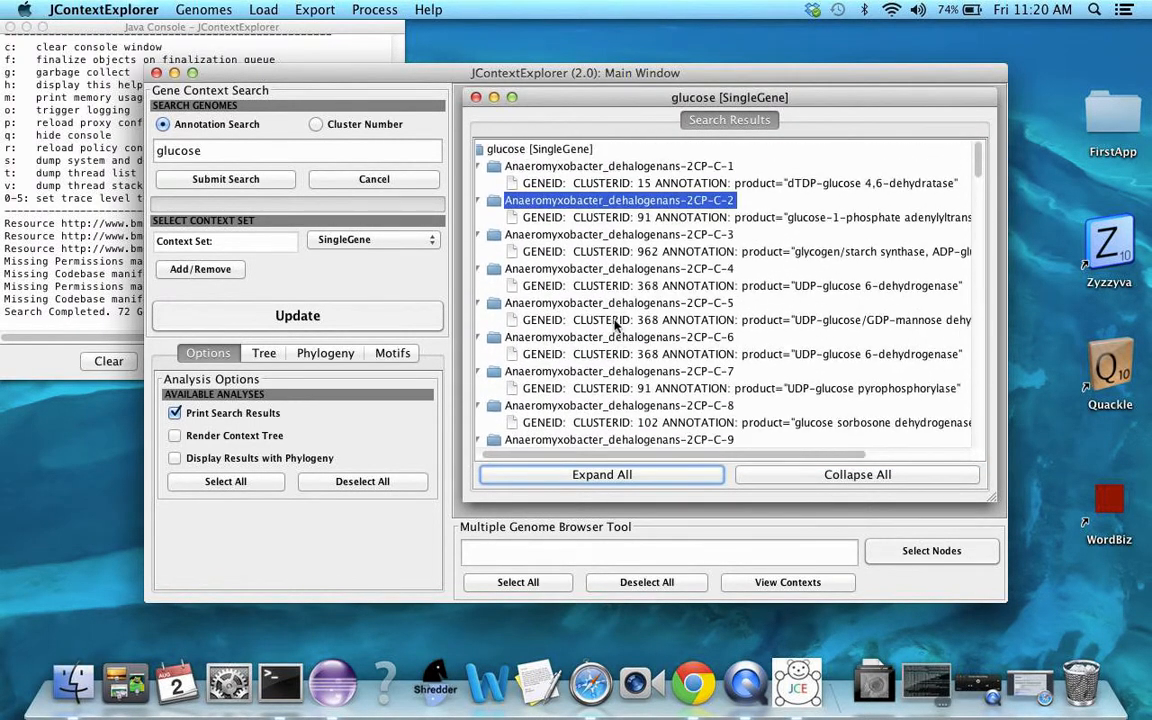
left_click(763, 479)
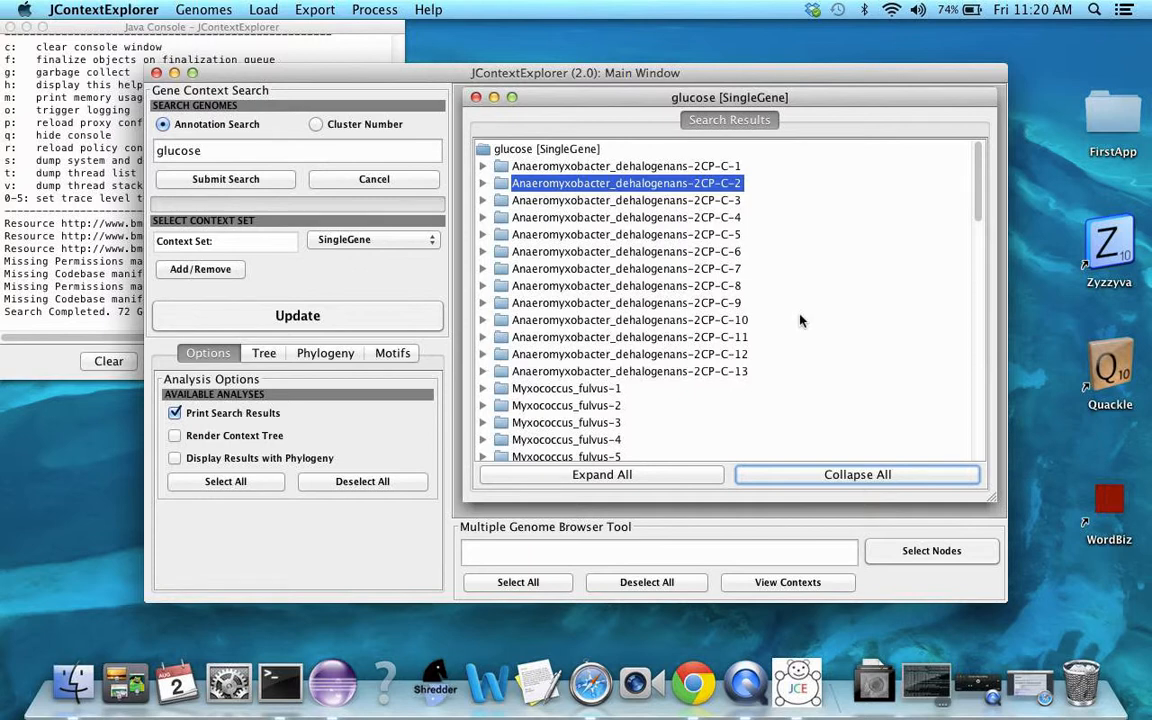
Select the search result nodes matching the query "Anaeromyxobacter_" in the Multiple Genome Browser Tool and check the selection
left_click(607, 549)
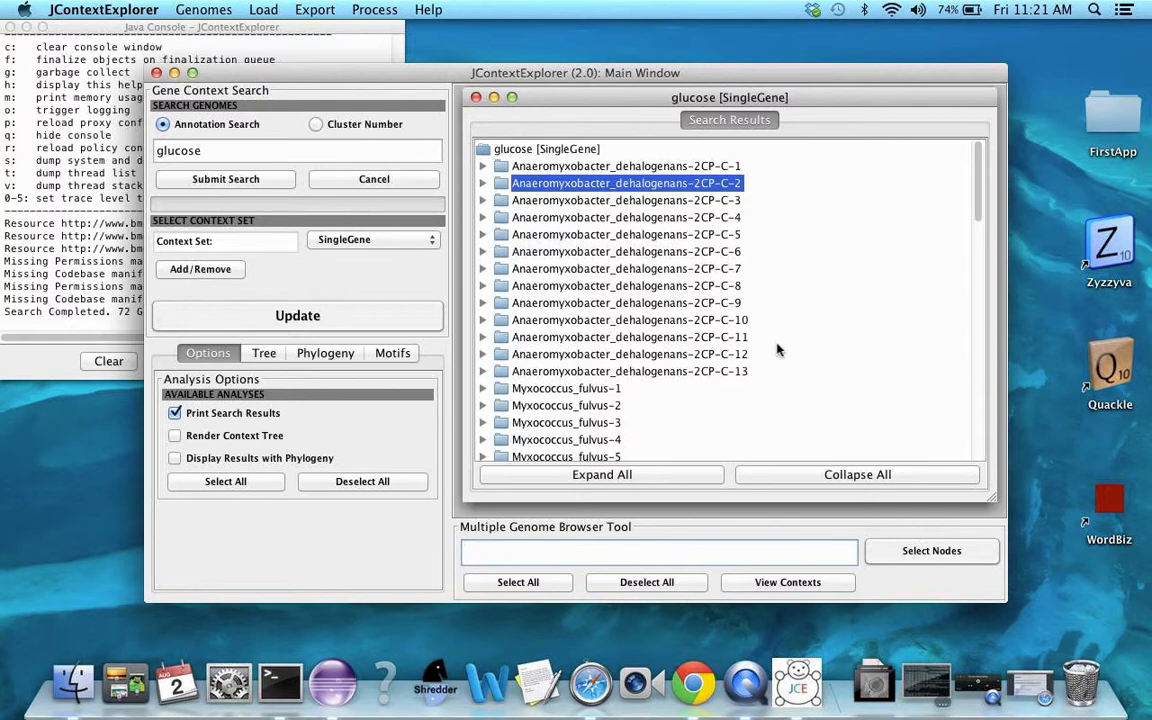
type("Aneromyxobact")
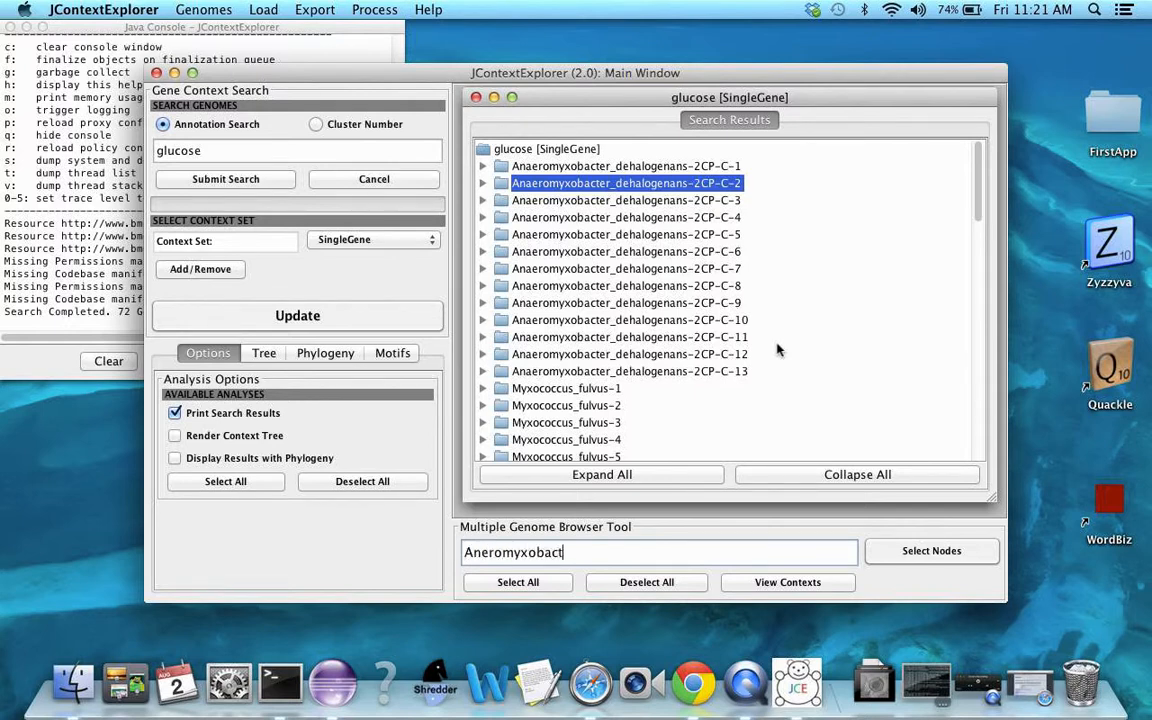
type("er_dehalogenans")
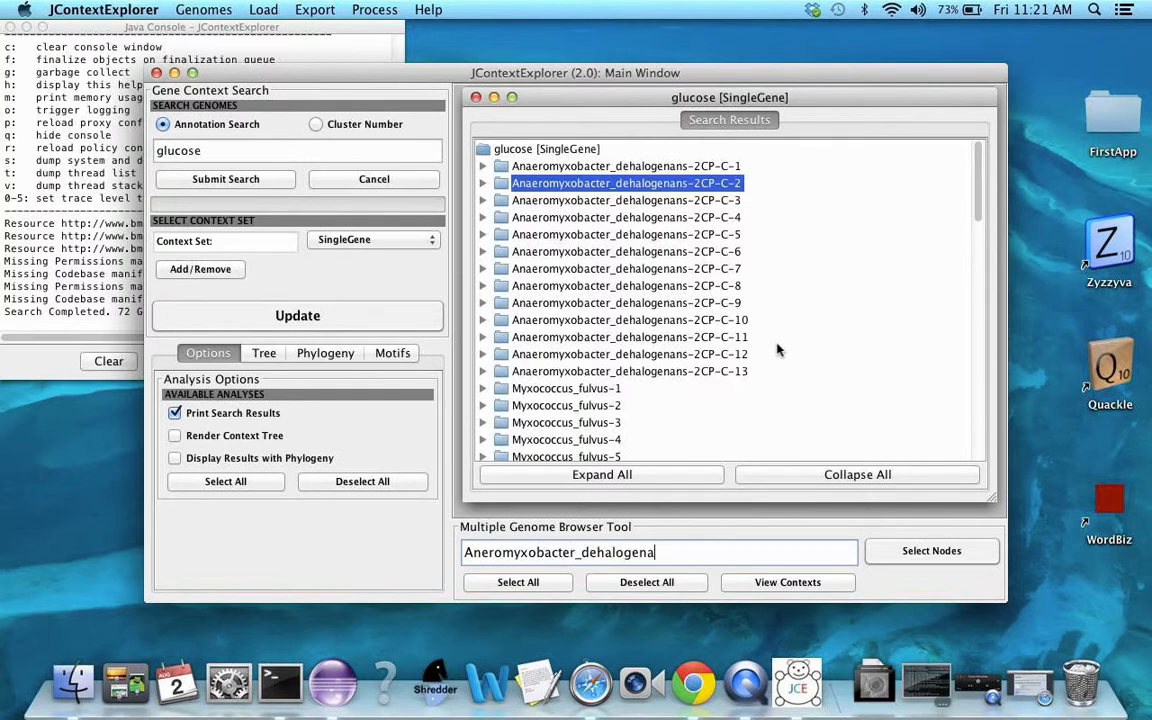
key("BackSpace")
key("BackSpace")
key("BackSpace")
key("BackSpace")
key("BackSpace")
key("BackSpace")
key("BackSpace")
key("BackSpace")
key("BackSpace")
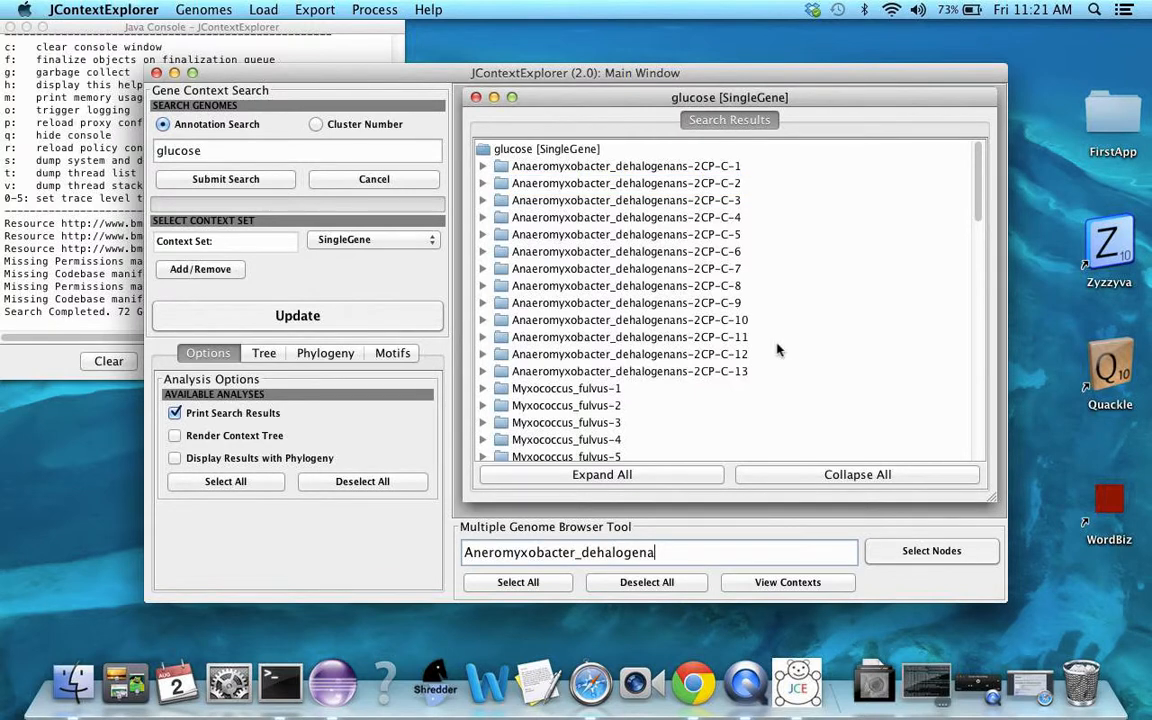
key("BackSpace")
key("BackSpace")
key("BackSpace")
key("BackSpace")
key("BackSpace")
type("r_")
key("Left")
key("Left")
key("Left")
key("Left")
key("Left")
key("Left")
key("Left")
key("Left")
key("Left")
key("Left")
key("Left")
key("Left")
key("Left")
key("Left")
type("a")
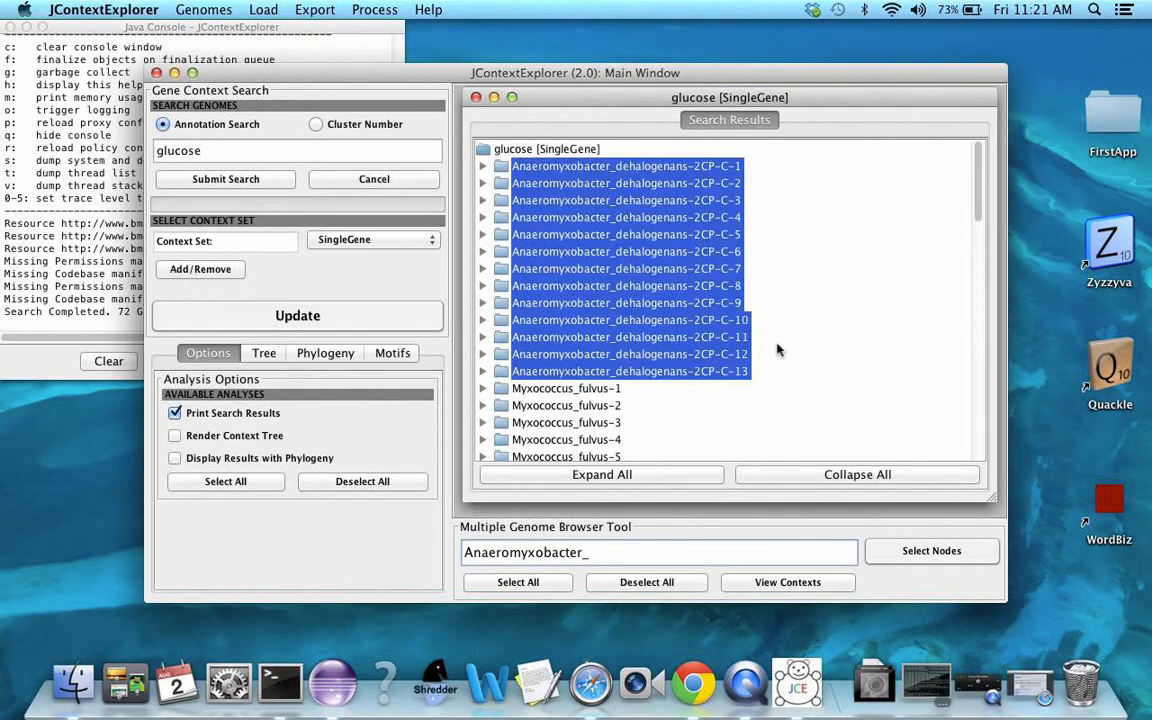
key("Right")
key("Right")
key("Right")
key("Right")
key("Right")
key("Right")
scroll(617, 275, "down", 5)
scroll(617, 280, "up", 5)
Expand all results to read their annotations and select the nodes matching the query "ANNOTATION:adenylyltransferase"
left_click_drag(609, 553, 452, 553)
type("ANNOTATION")
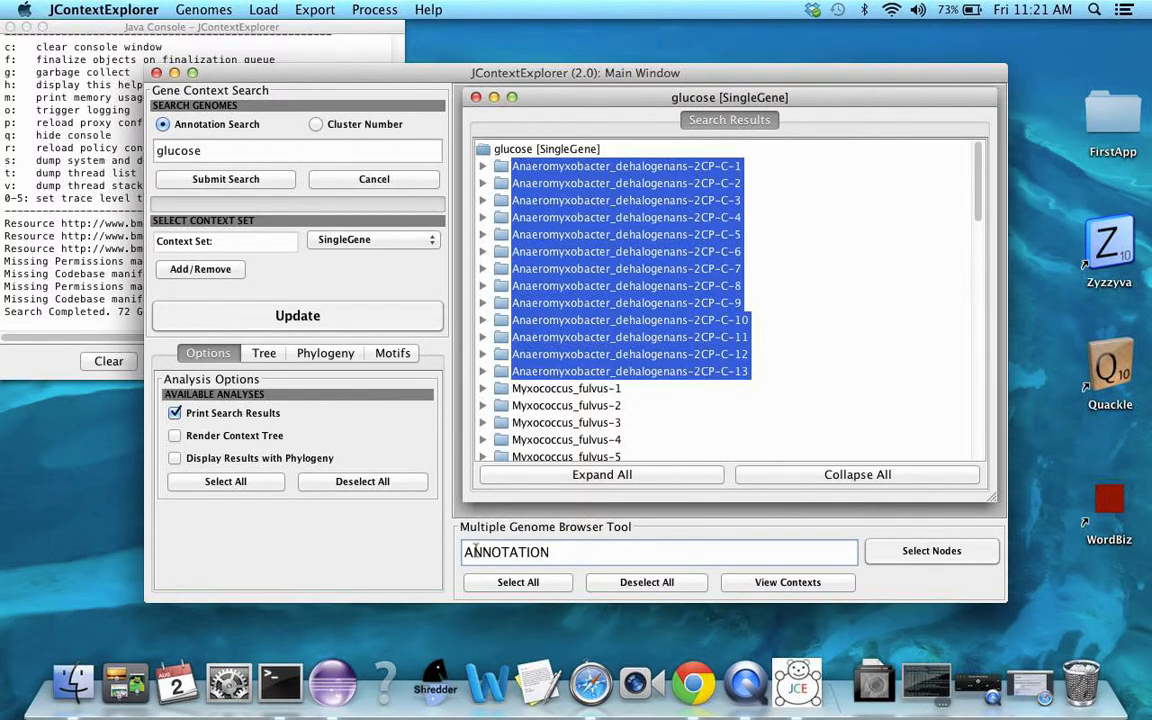
left_click(600, 476)
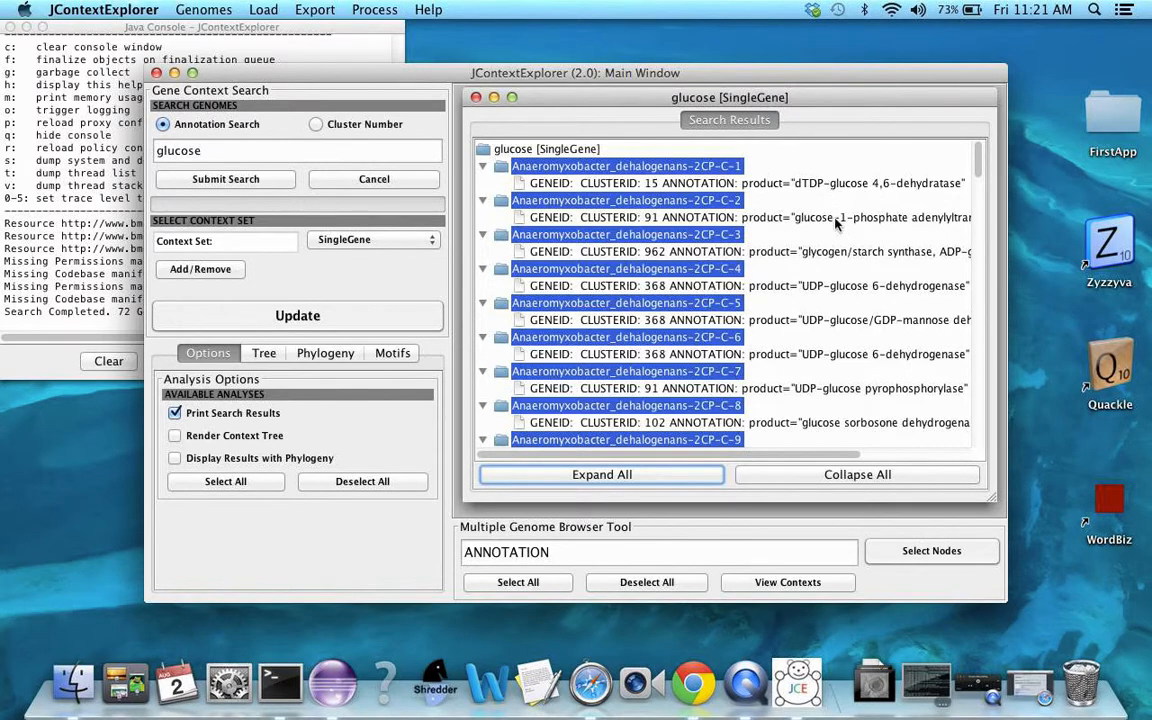
scroll(836, 222, "down", 3)
scroll(826, 252, "up", 3)
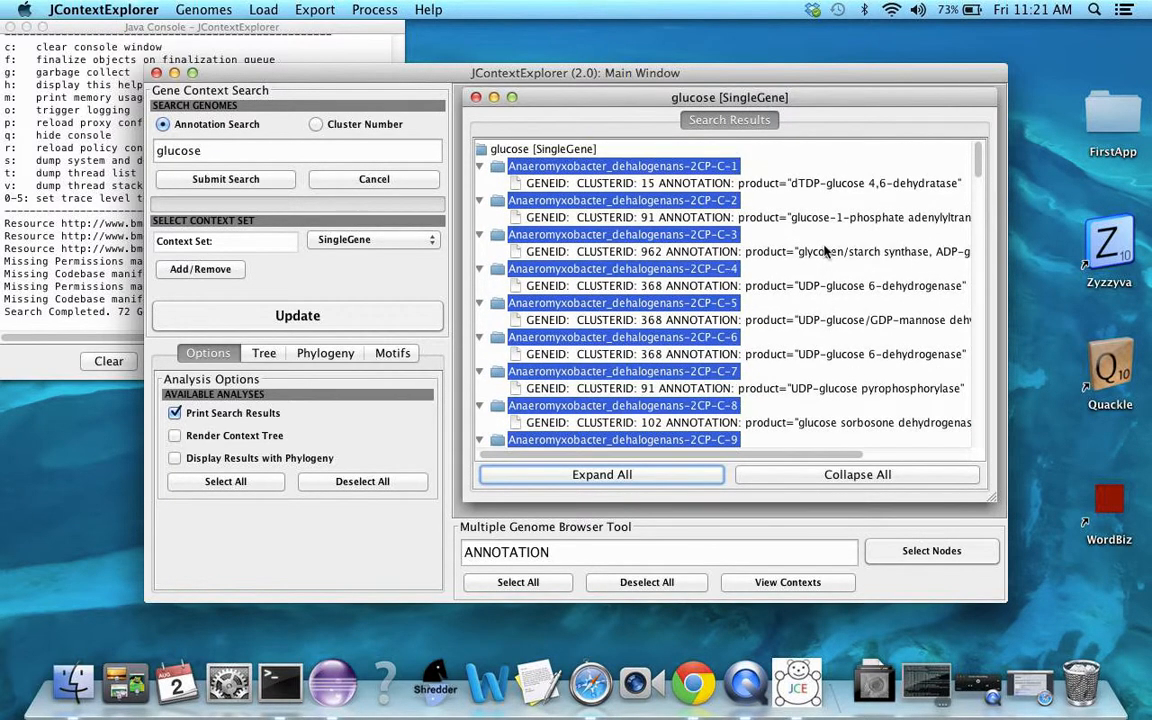
left_click(800, 188)
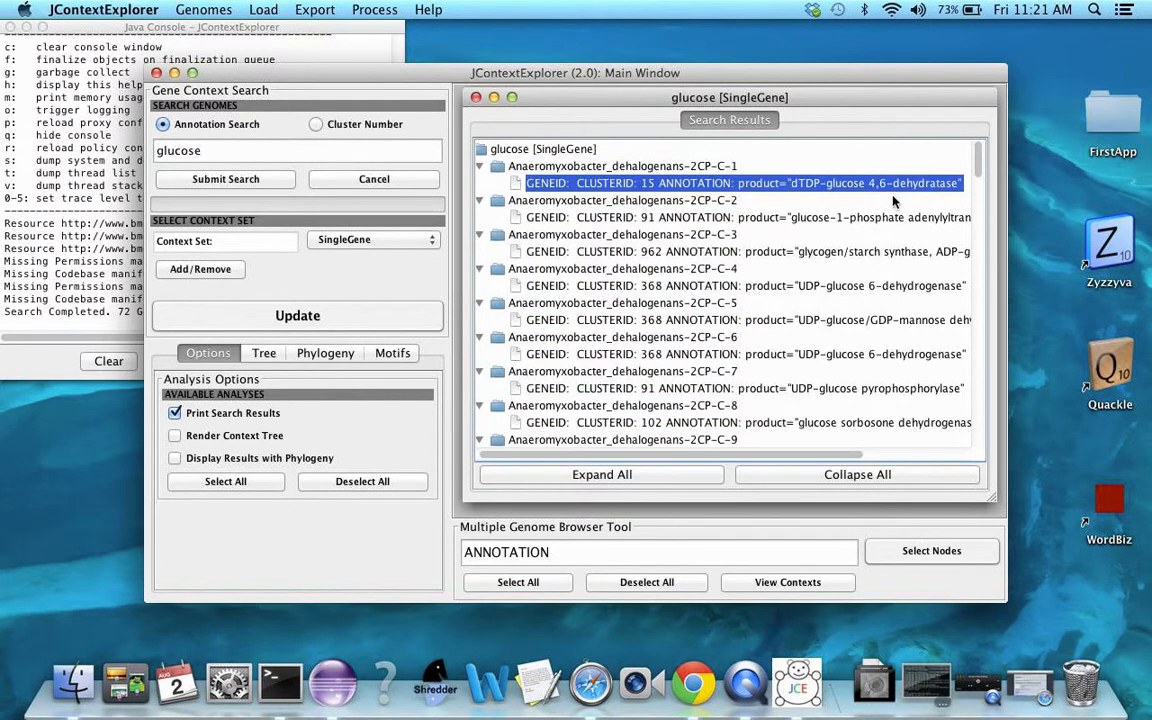
left_click(860, 218)
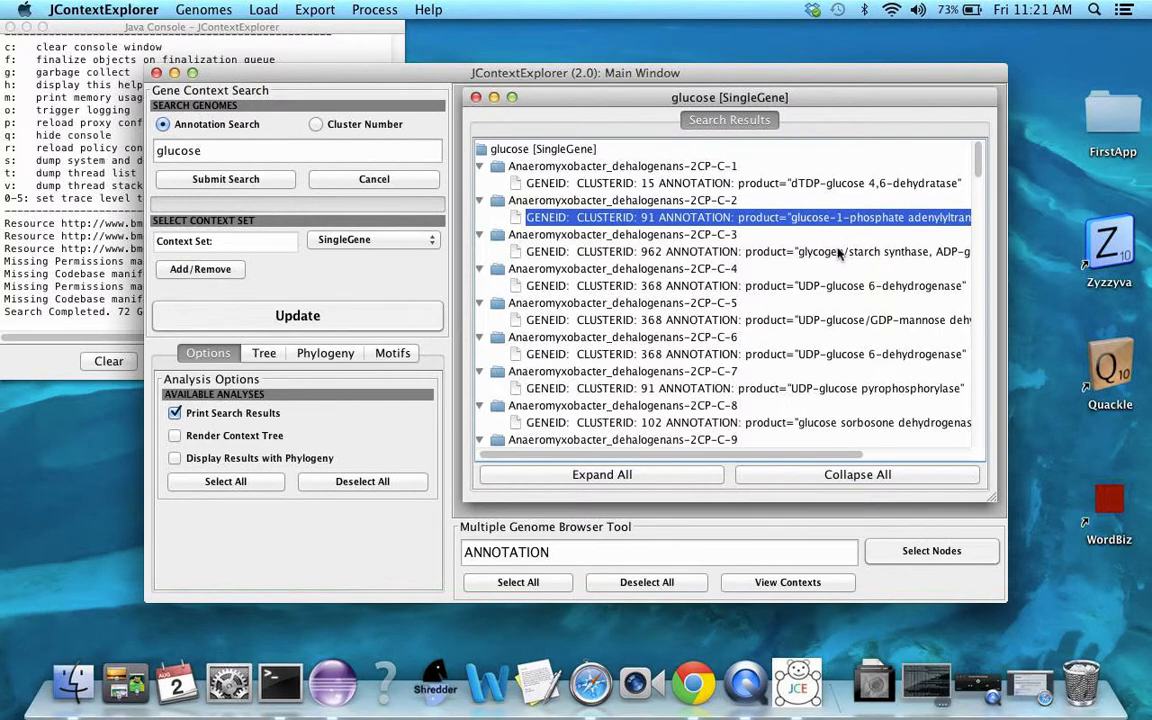
scroll(850, 245, "right", 5)
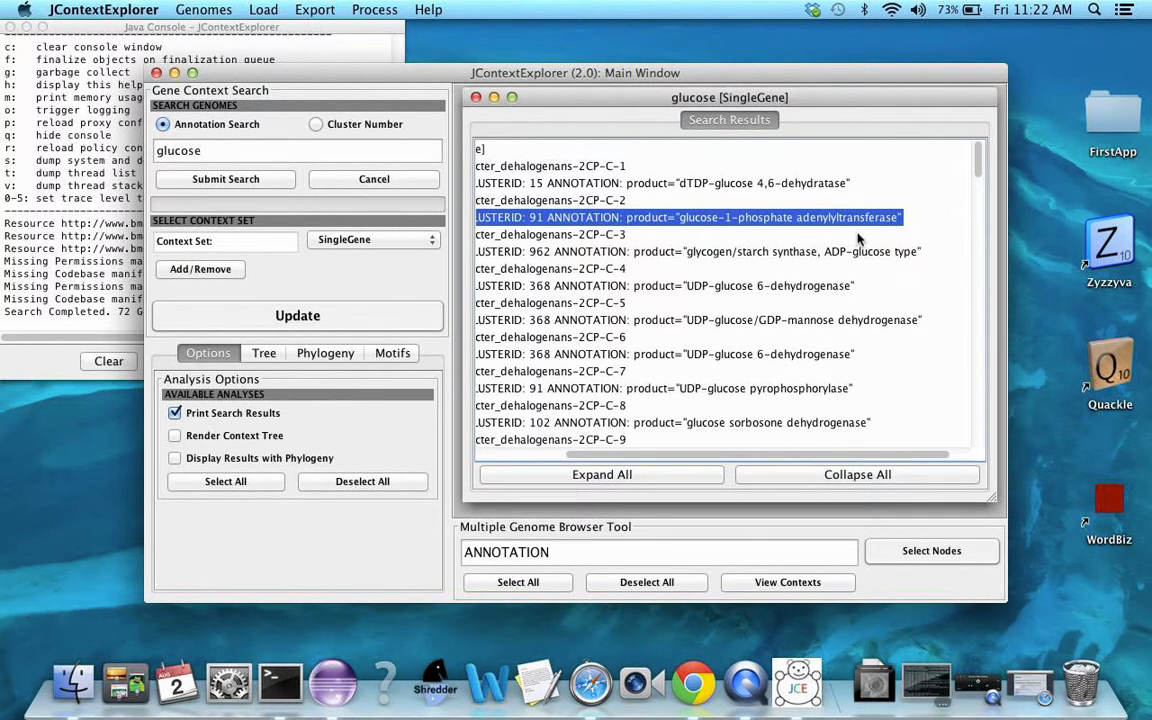
scroll(858, 238, "left", 5)
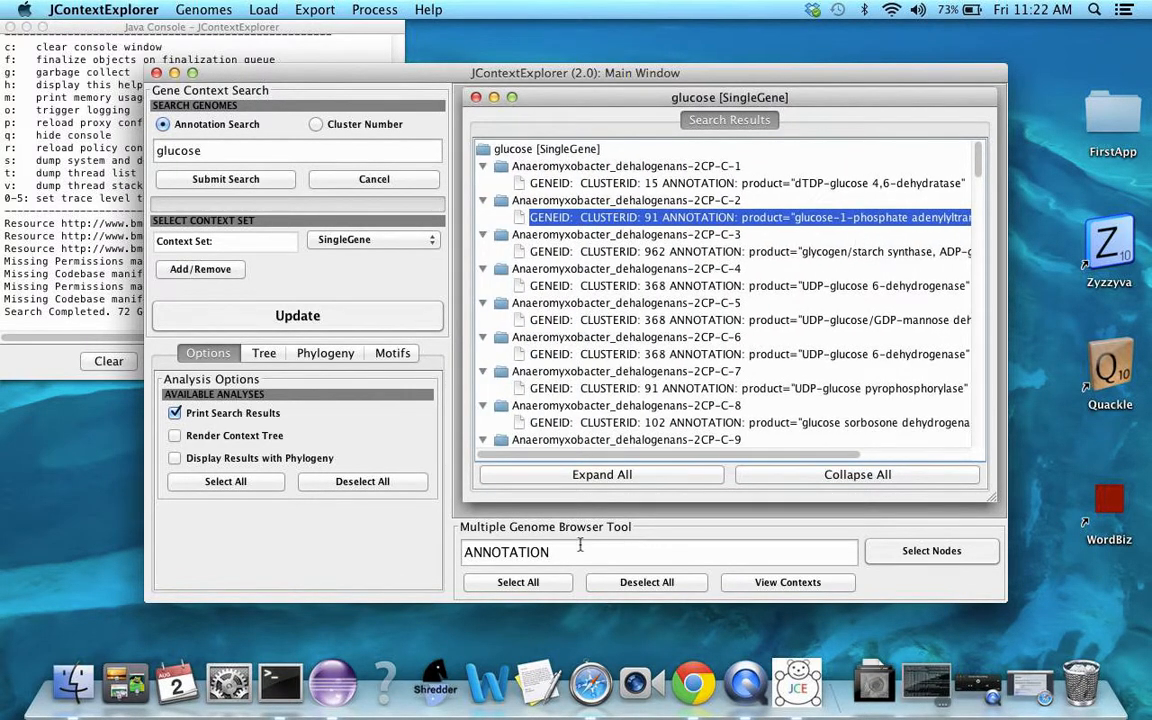
type("adenylyltransfe")
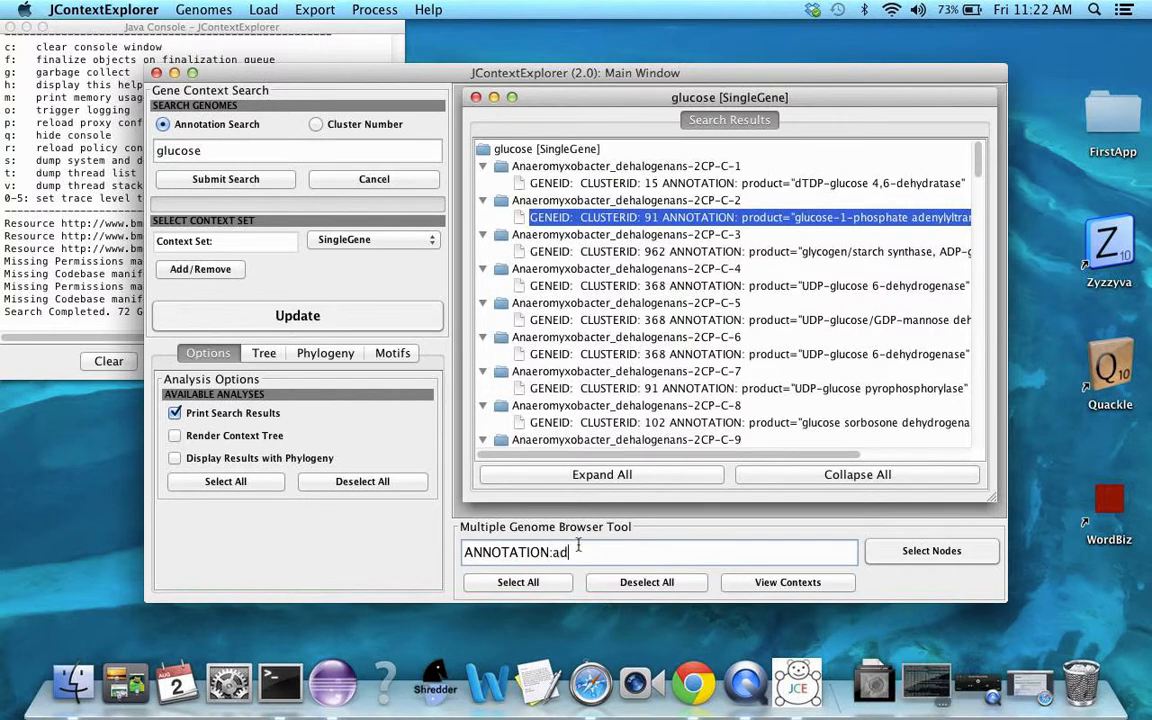
type("rase")
type("yl")
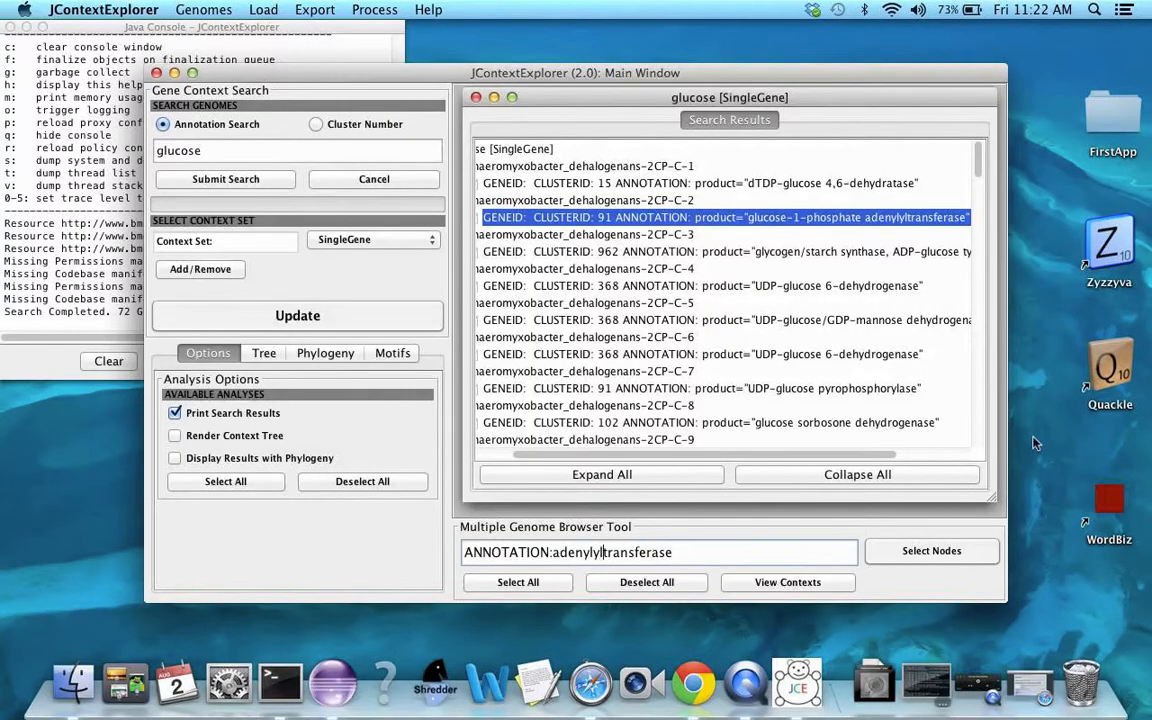
key("Return")
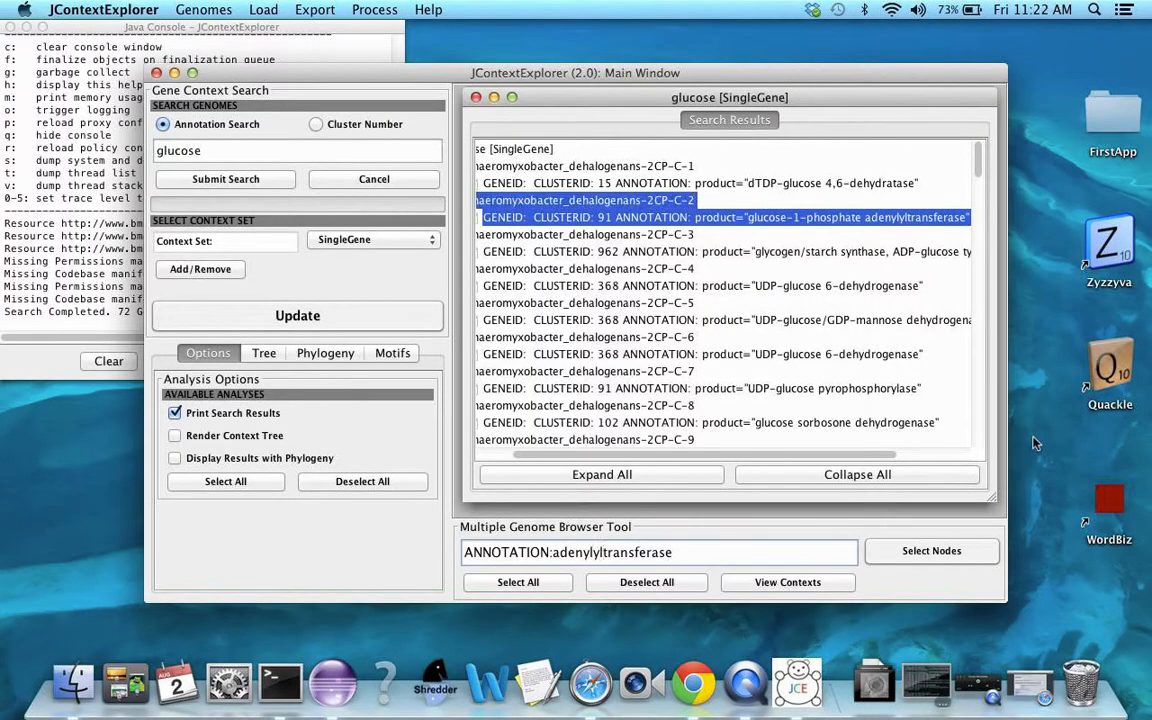
Collapse all results, look through the selected nodes, and examine the gene annotation of Myxococcus_fulvus-6
scroll(661, 221, "left", 4)
scroll(661, 221, "down", 1)
left_click(783, 475)
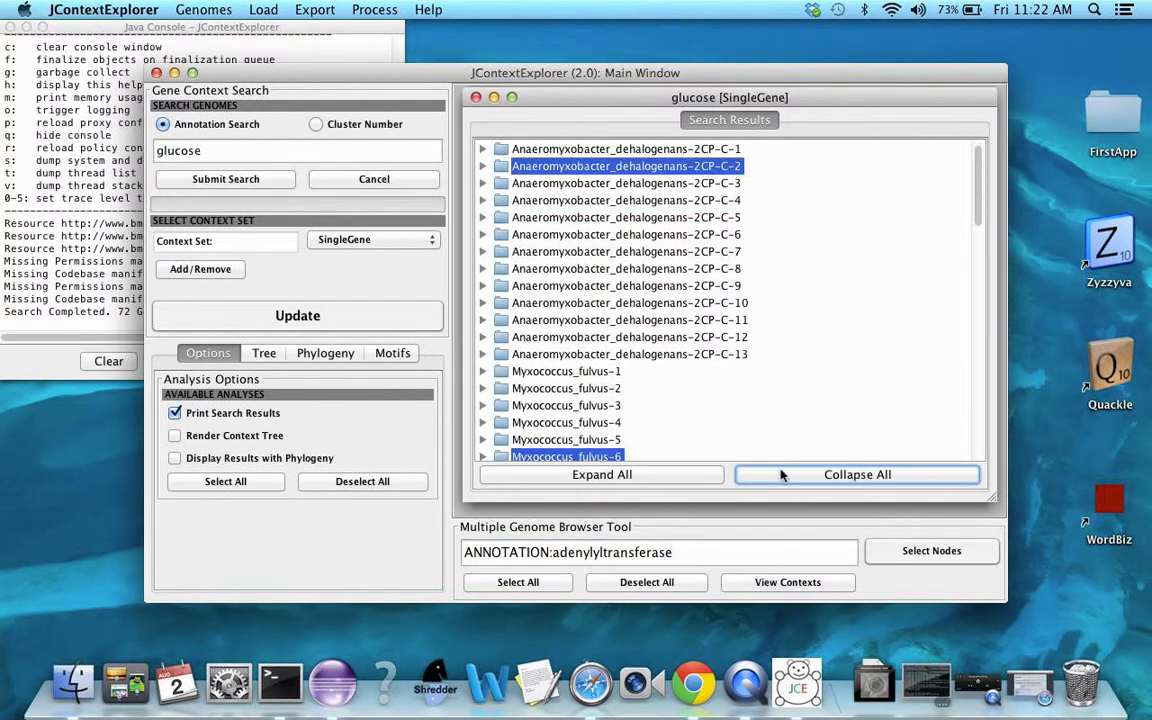
scroll(645, 373, "down", 15)
scroll(645, 373, "up", 4)
scroll(645, 373, "up", 10)
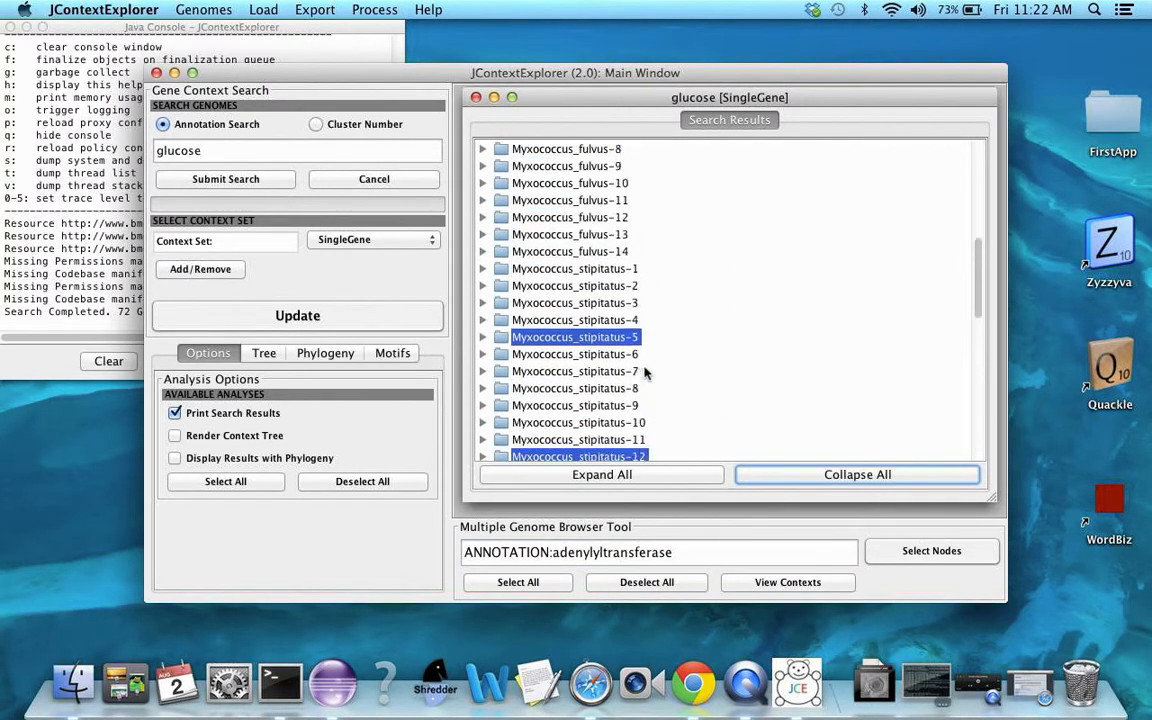
left_click(645, 373)
left_click(484, 372)
scroll(486, 371, "down", 1)
left_click(525, 368)
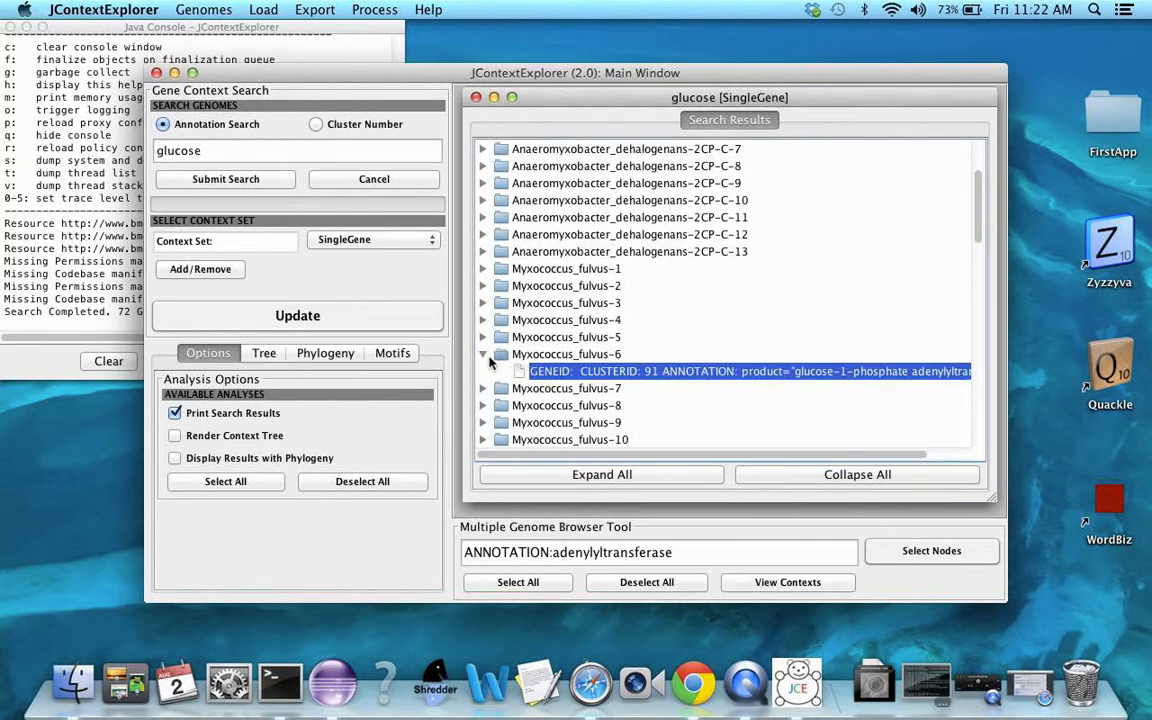
left_click(486, 358)
scroll(545, 373, "down", 8)
scroll(545, 375, "down", 1)
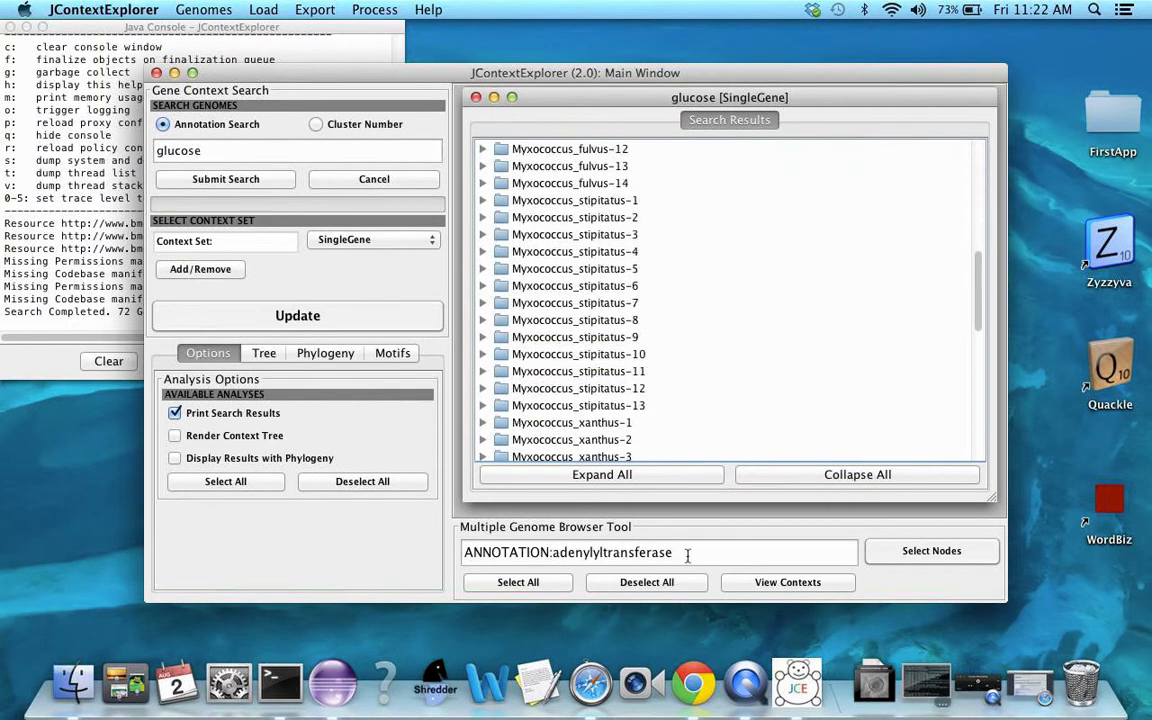
Clear the node query and view the genomic context of Anaeromyxobacter_dehalogenans-2CP-C-1
left_click_drag(689, 553, 429, 550)
key("BackSpace")
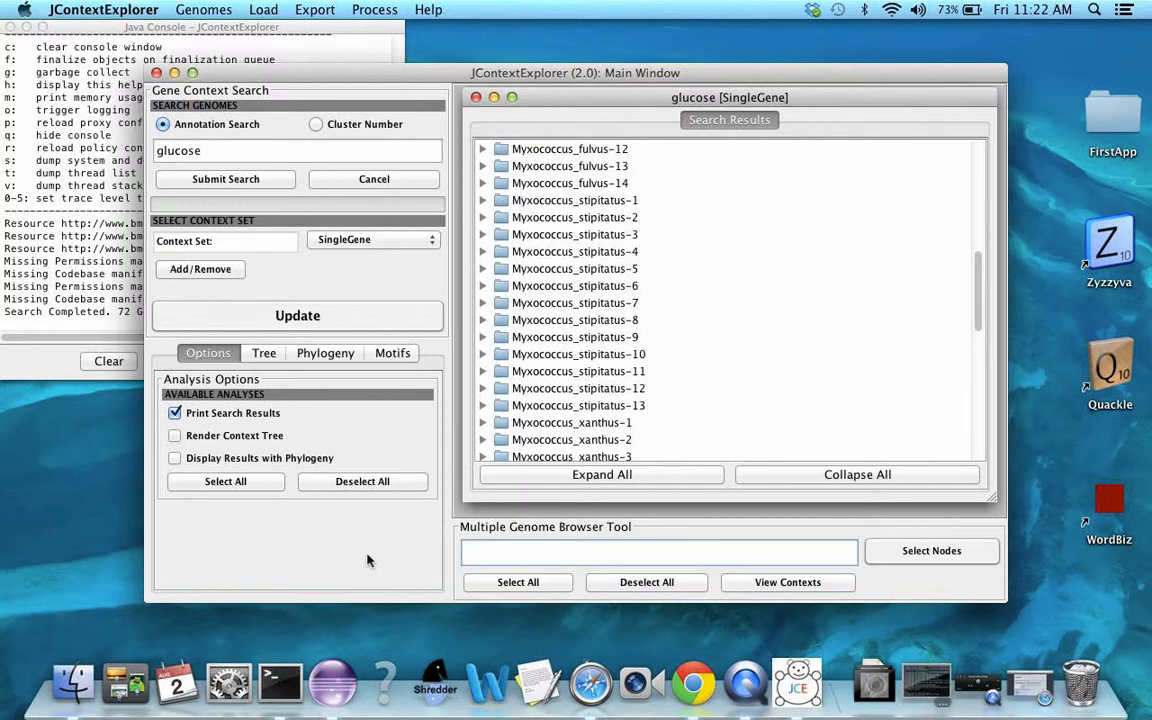
scroll(611, 330, "up", 8)
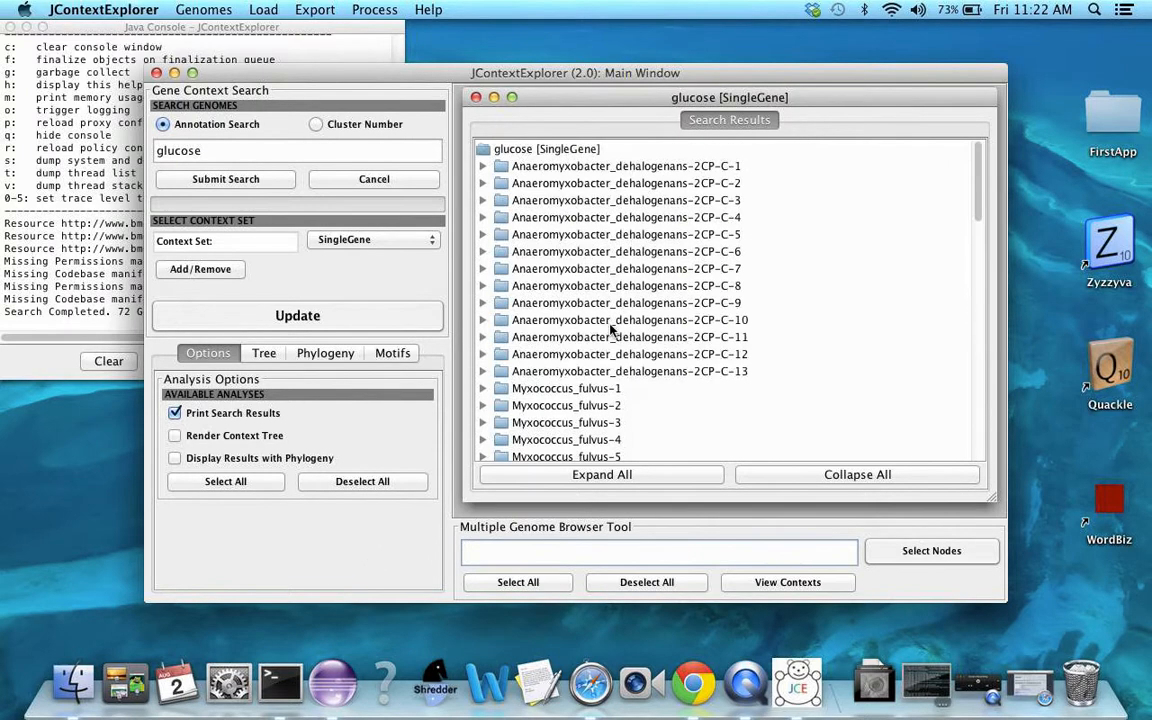
left_click(505, 166)
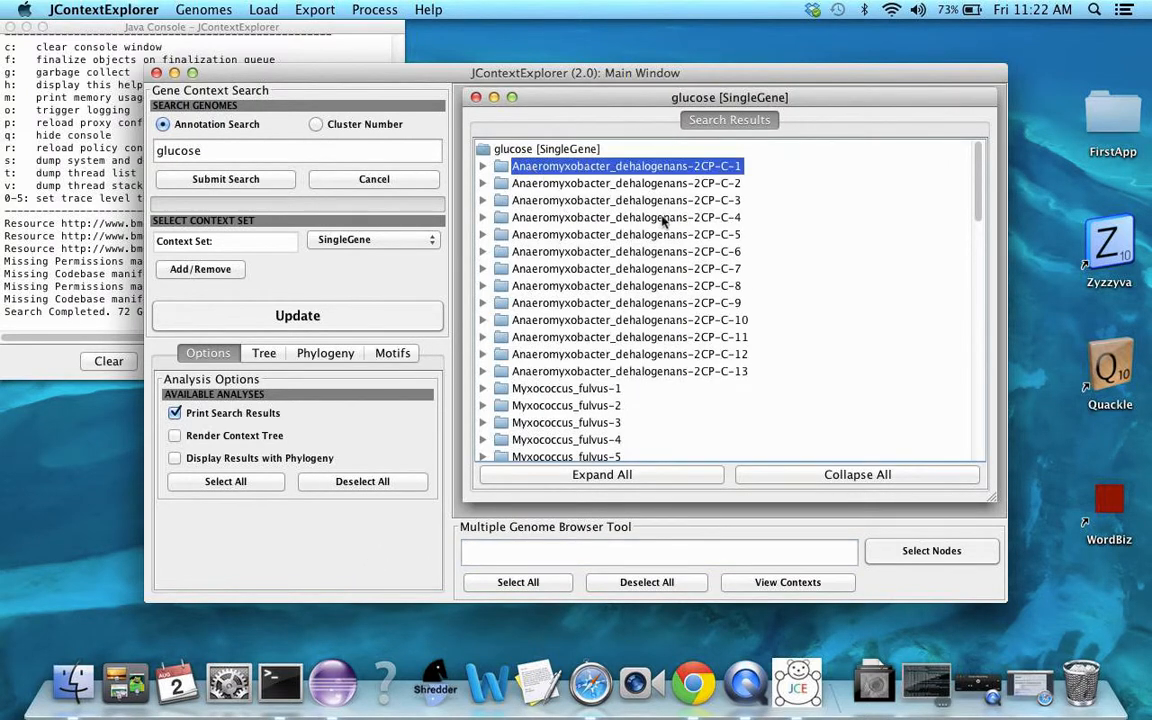
left_click(483, 166)
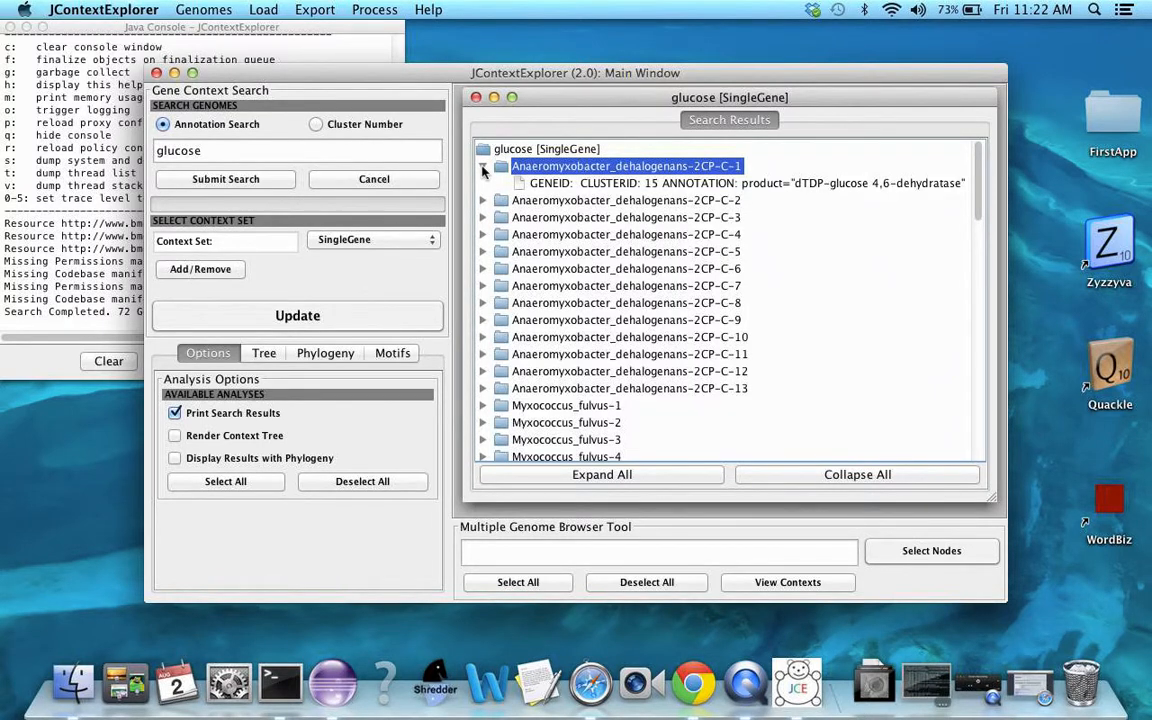
left_click(482, 167)
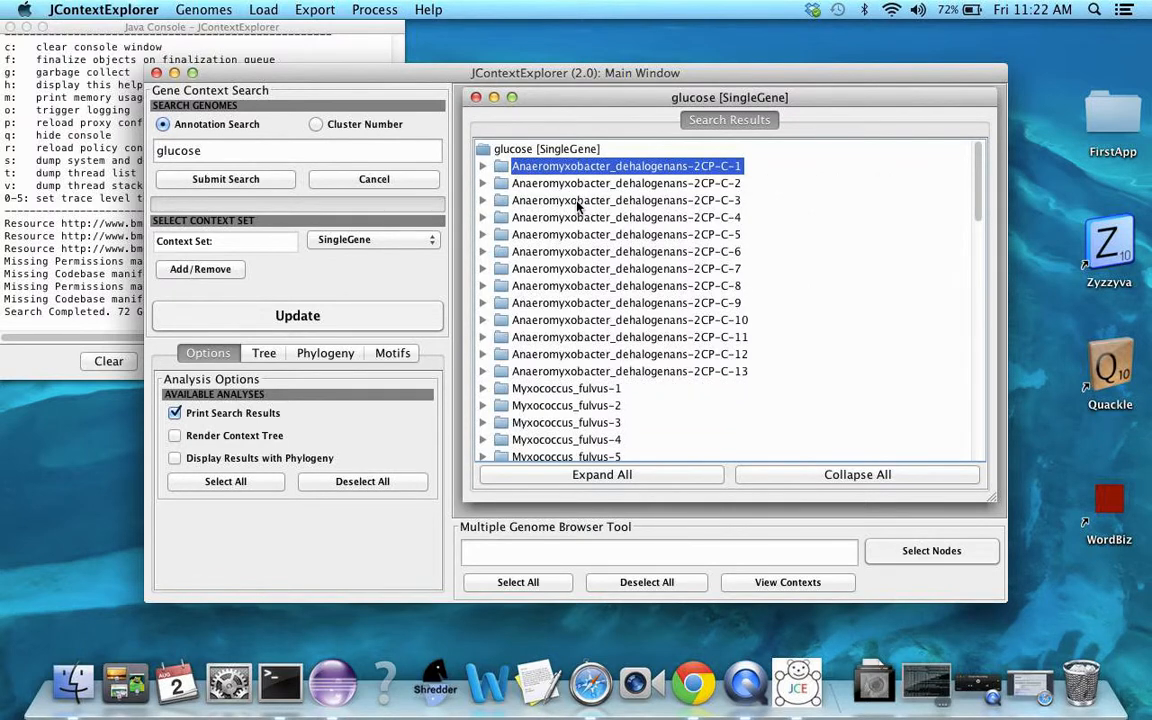
left_click(482, 167)
left_click(482, 168)
left_click(804, 589)
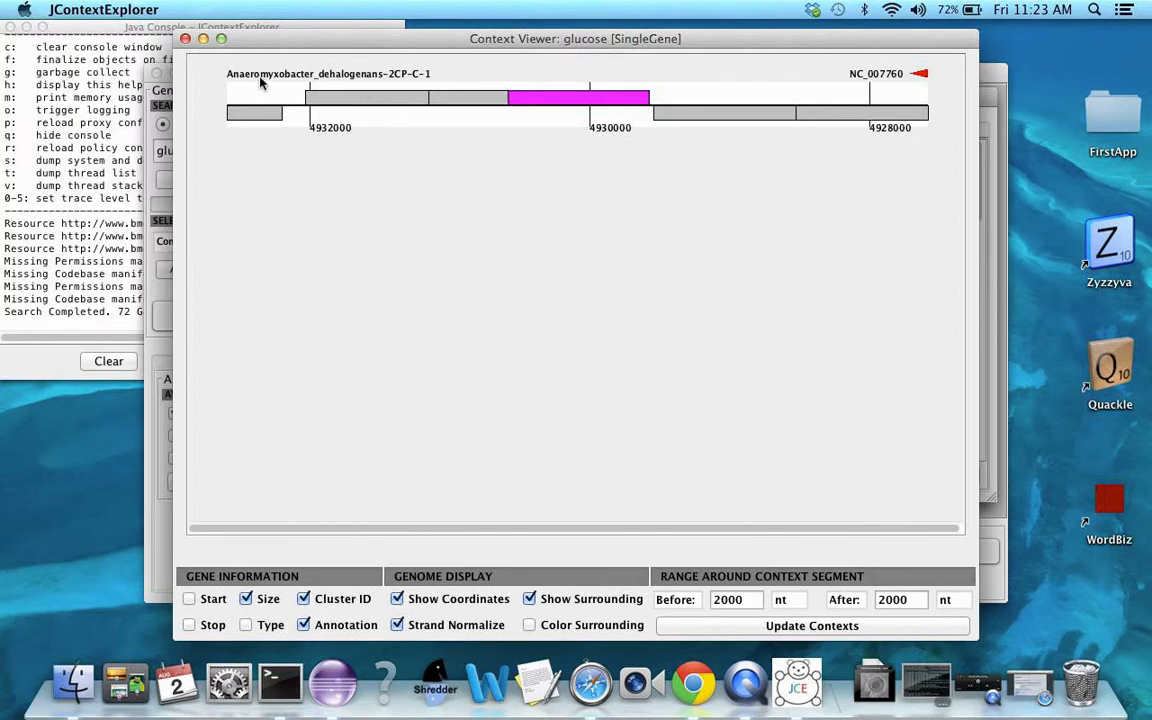
Move the Context Viewer aside to compare it with the expanded gene annotation of Anaeromyxobacter_dehalogenans-2CP-C-1, and bring the viewer back over the results
left_click_drag(380, 42, 517, 170)
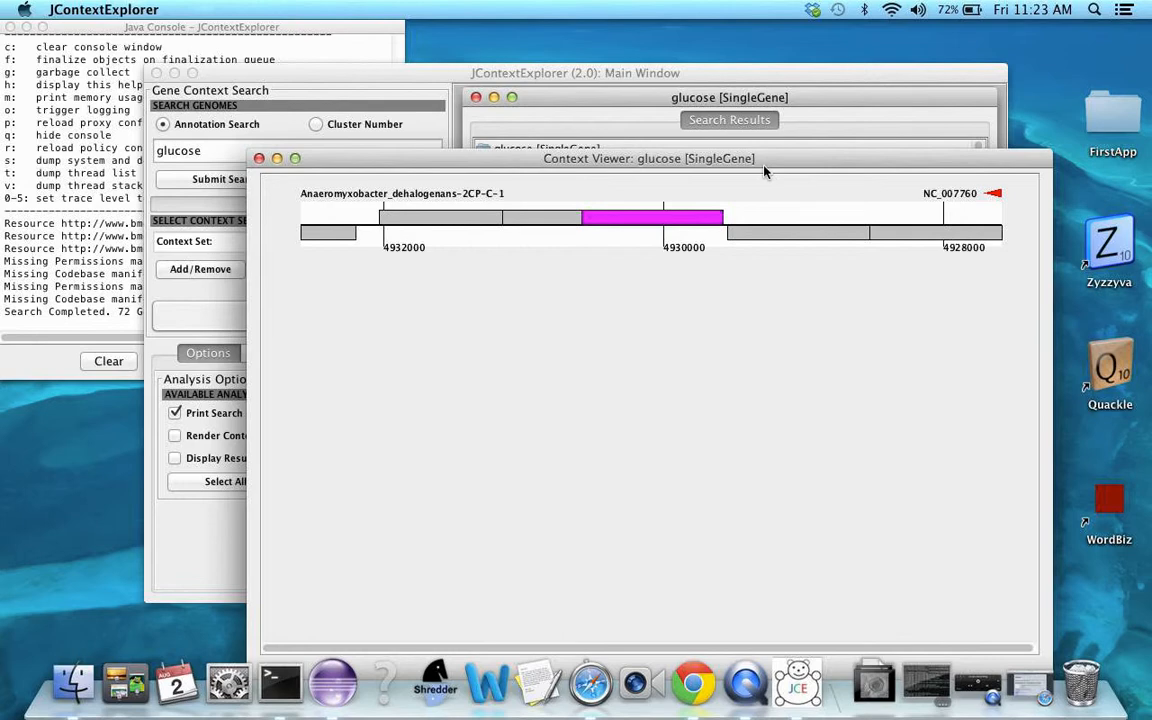
left_click_drag(764, 172, 645, 256)
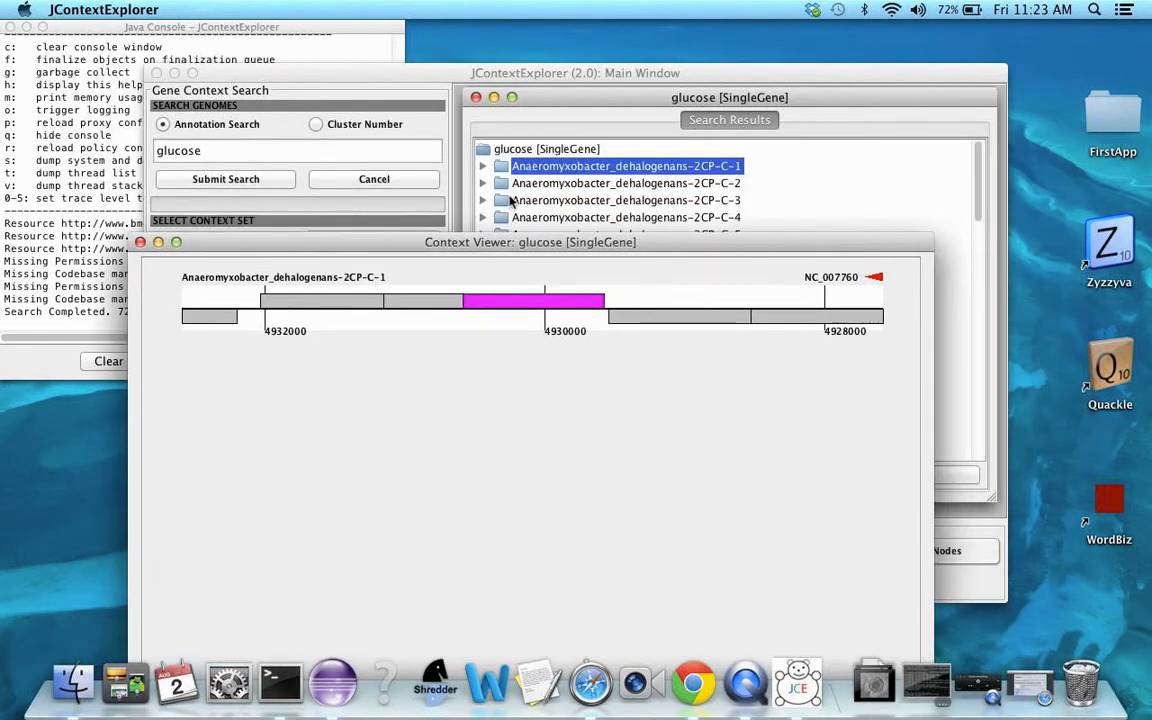
left_click(483, 167)
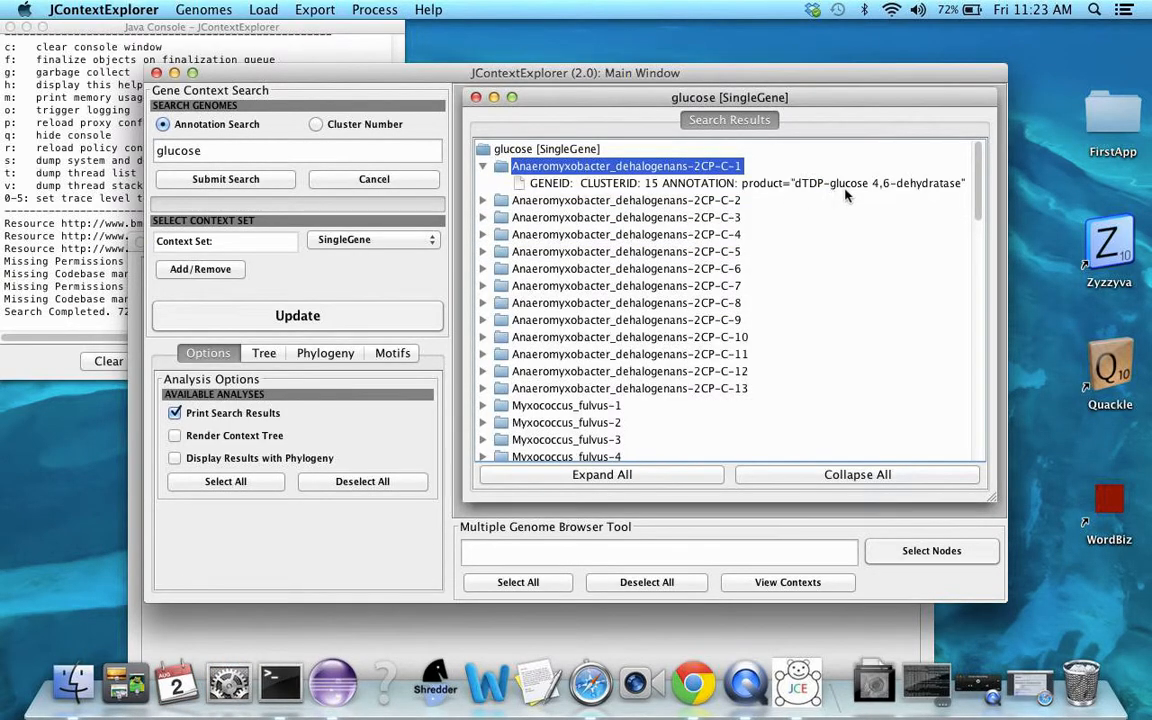
left_click(240, 615)
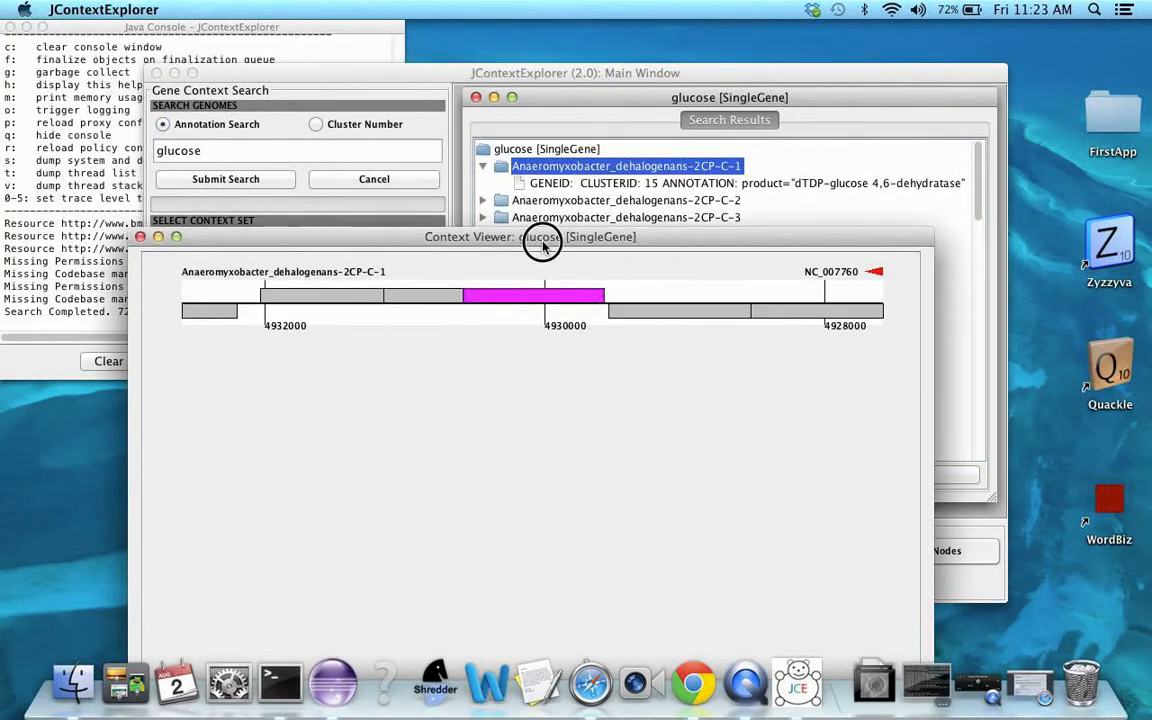
left_click_drag(537, 250, 675, 207)
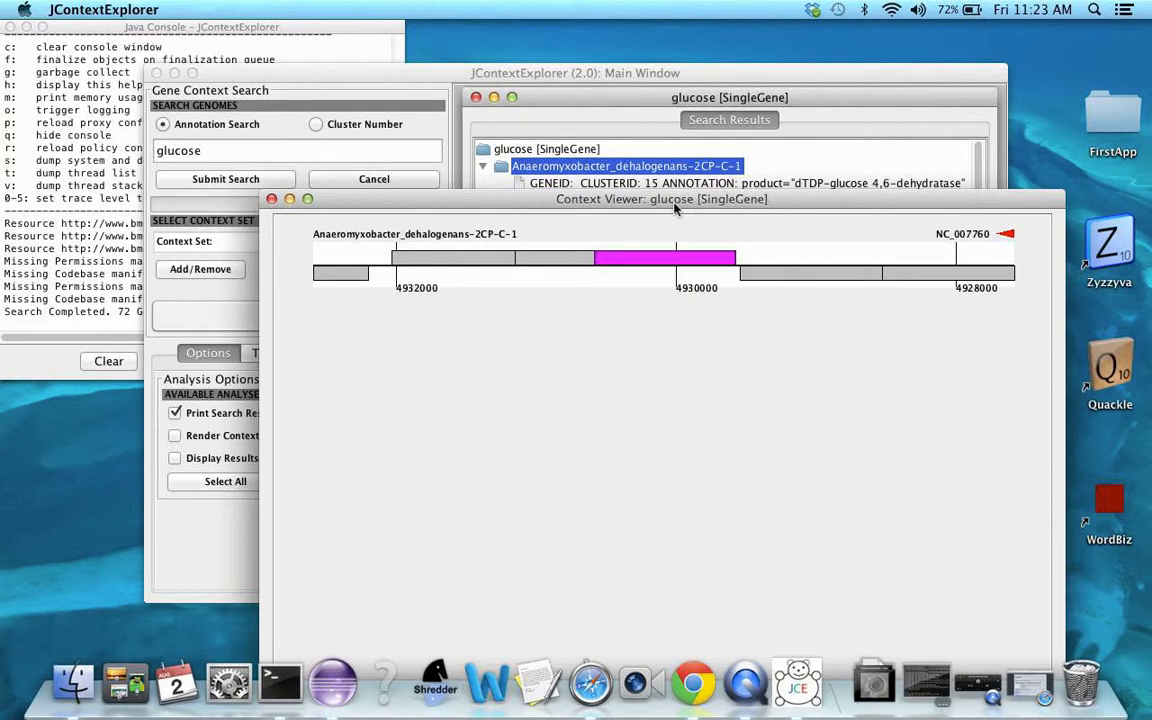
left_click_drag(675, 207, 635, 98)
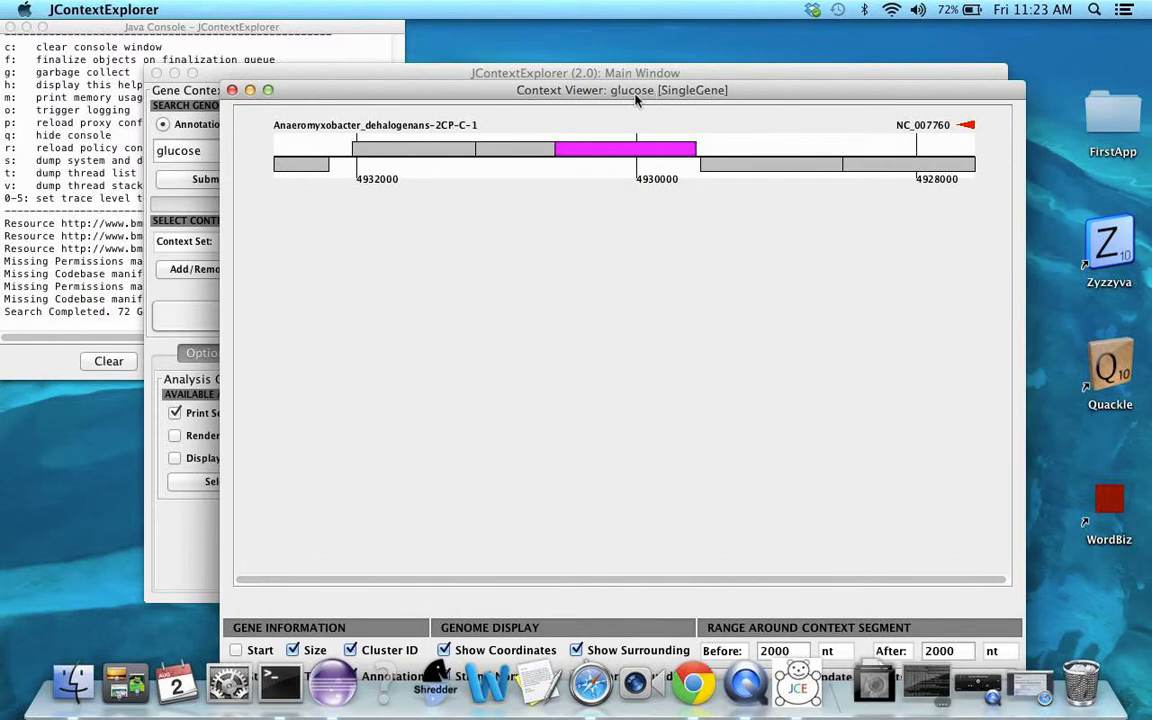
Examine the details of the highlighted glucose gene and move the Context Viewer up to uncover its display options
mouse_move(620, 146)
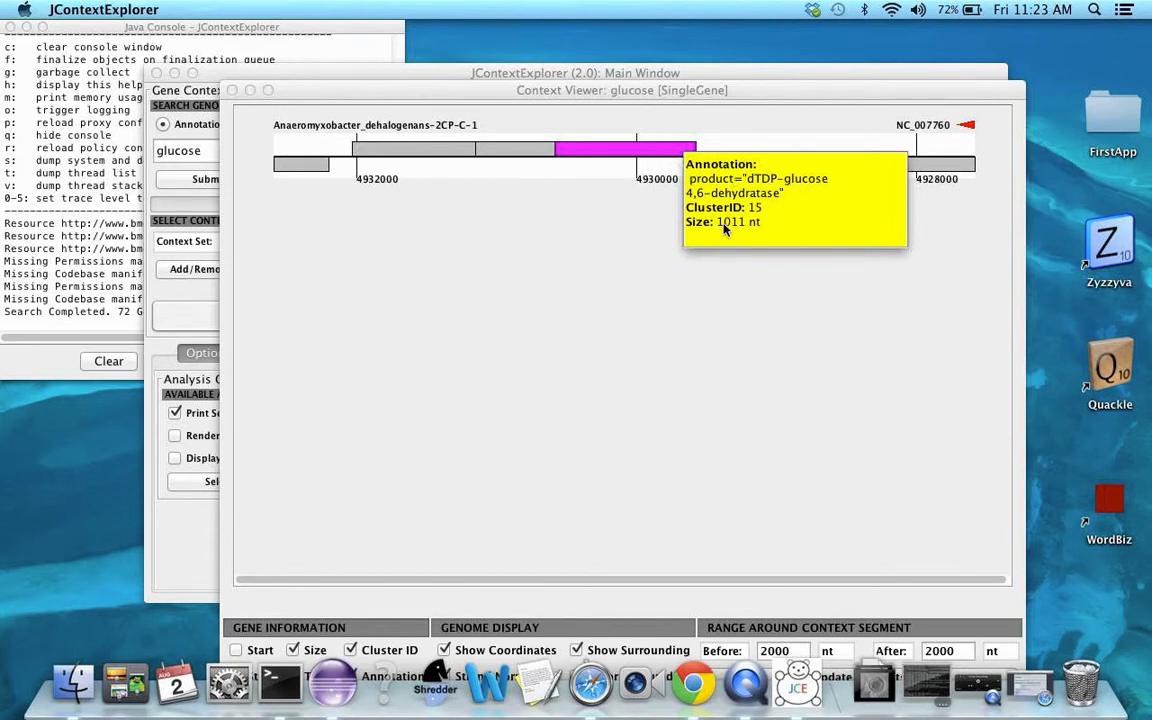
left_click(580, 145)
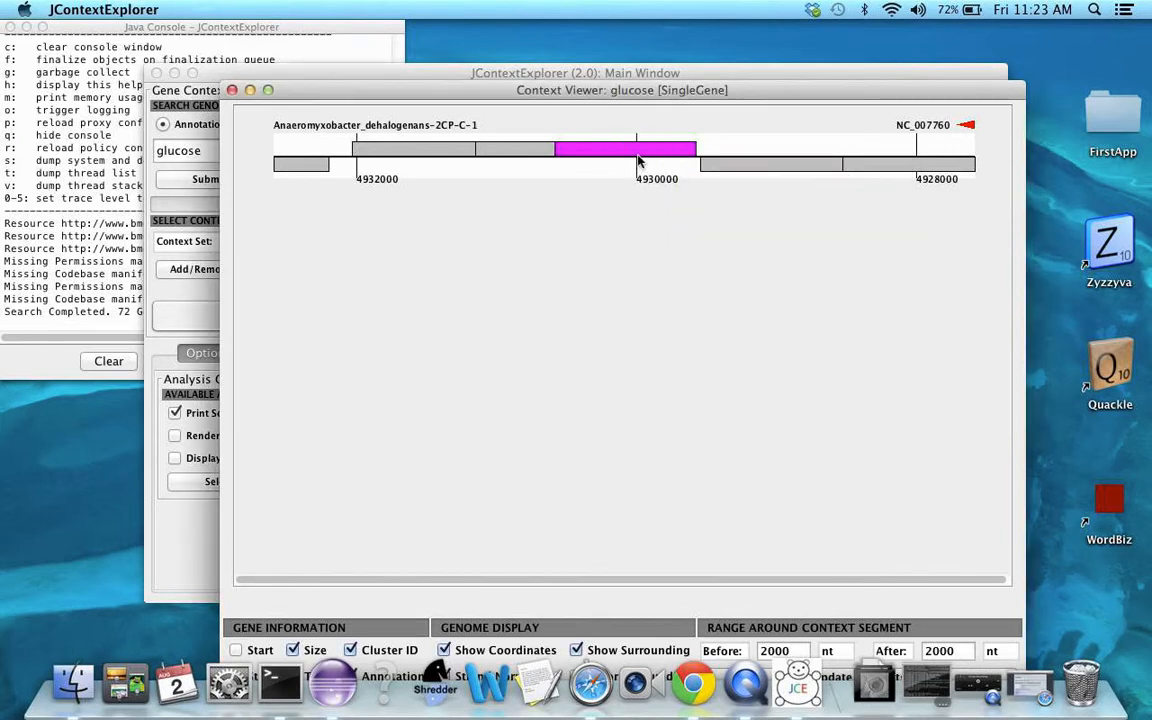
left_click_drag(750, 100, 759, 61)
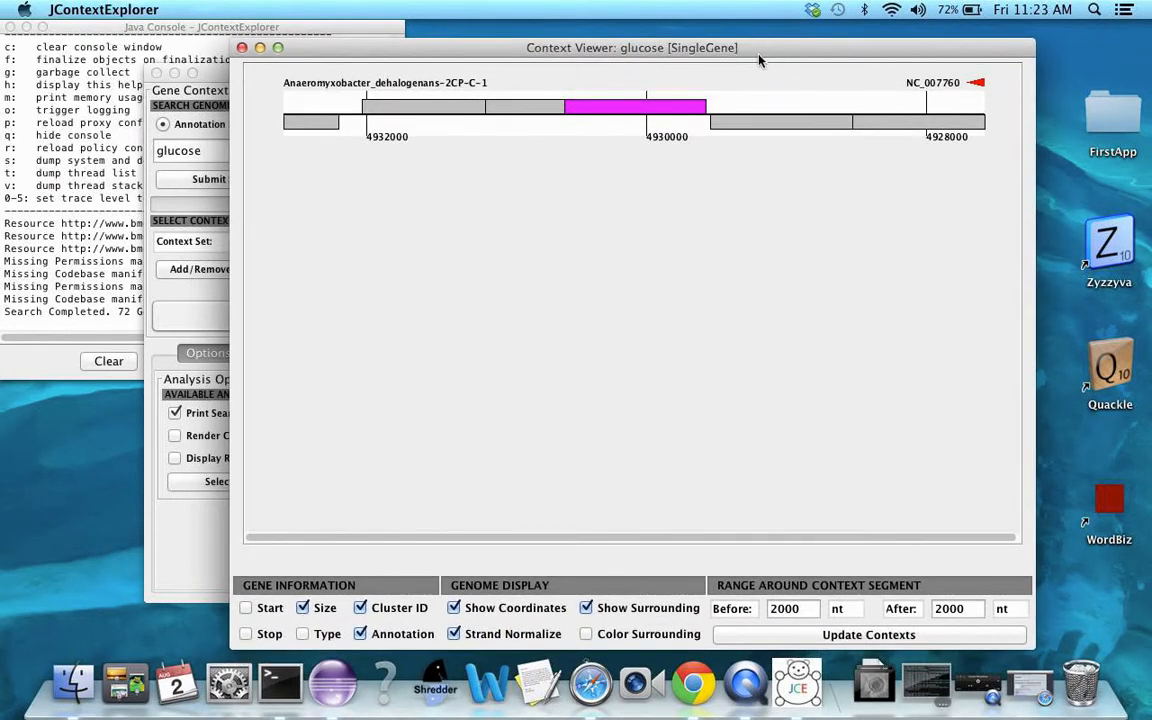
left_click(759, 129)
Add Start, Stop and Type to the gene information displayed in the Context Viewer
left_click(266, 609)
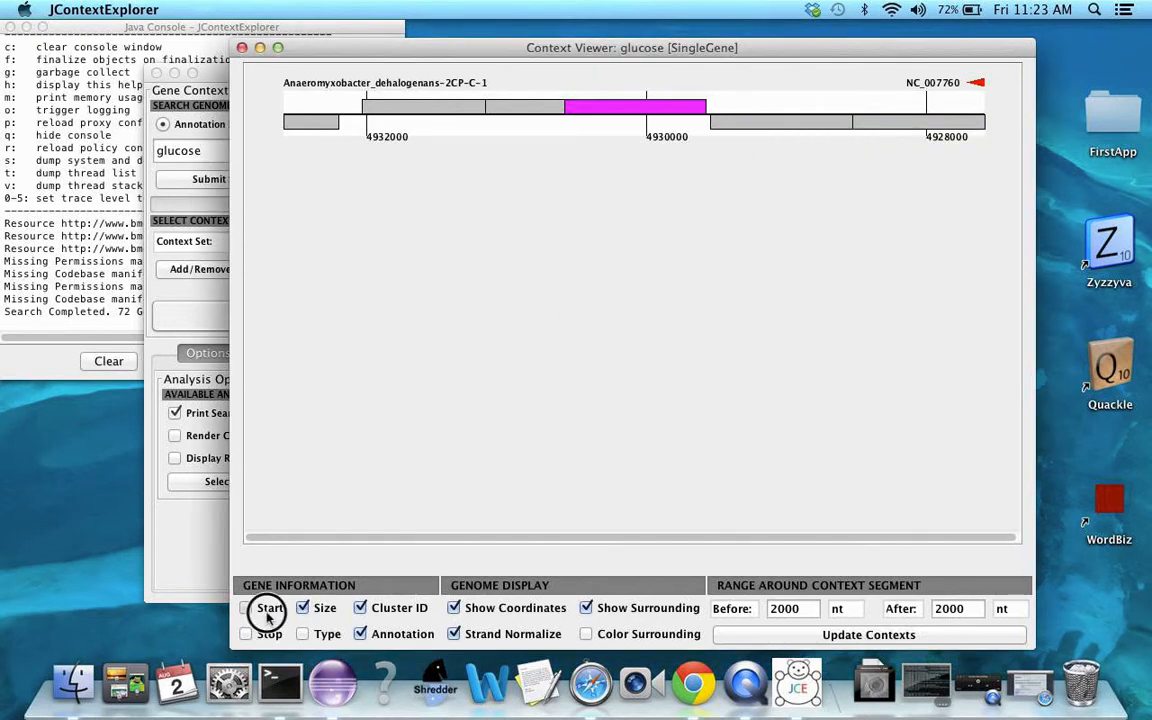
left_click(266, 634)
left_click(312, 636)
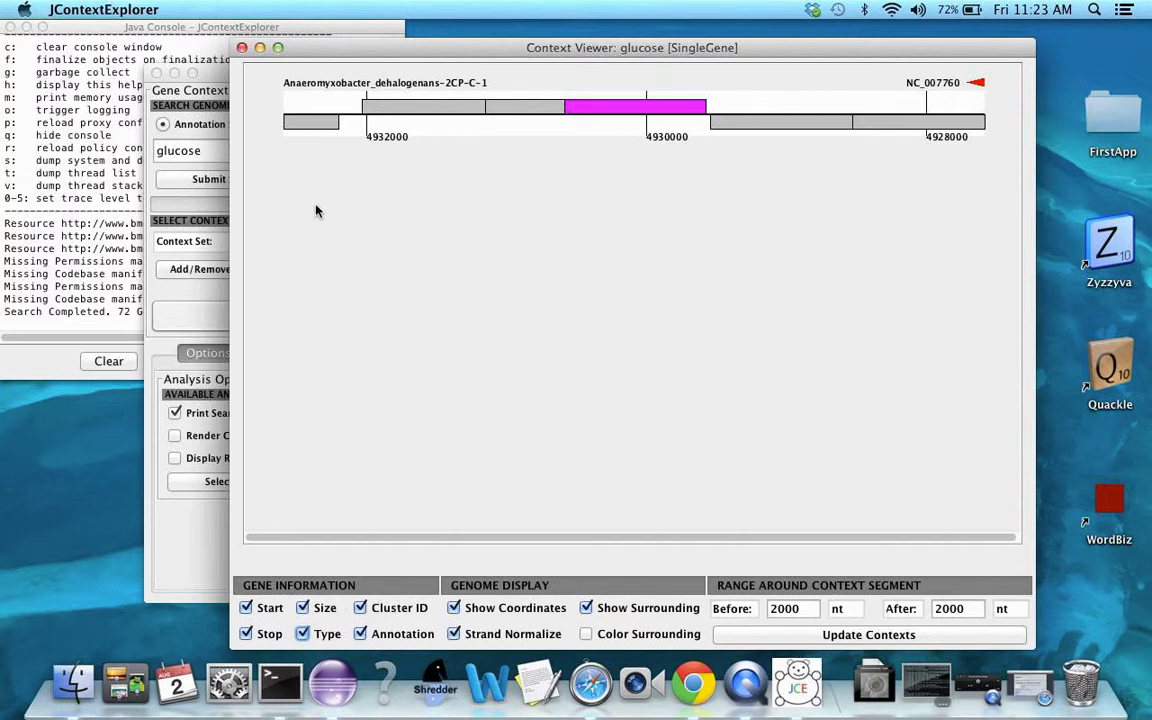
Examine the expanded gene details of several genes surrounding the highlighted glucose gene
left_click(316, 128)
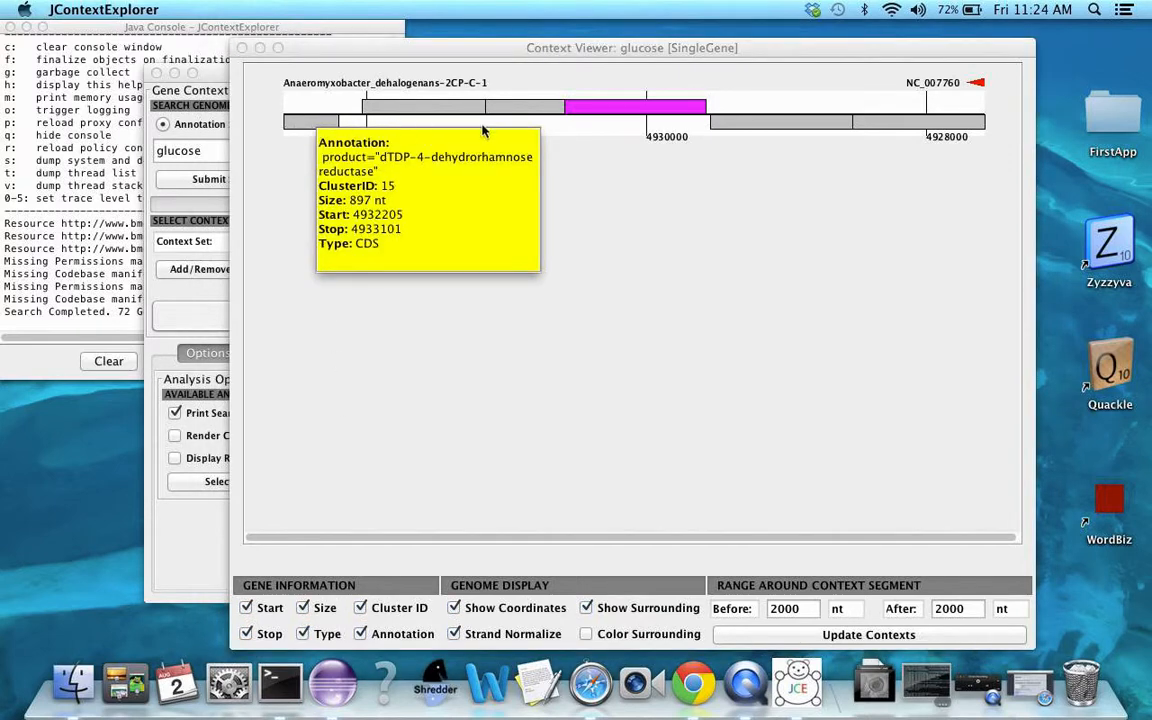
left_click(772, 124)
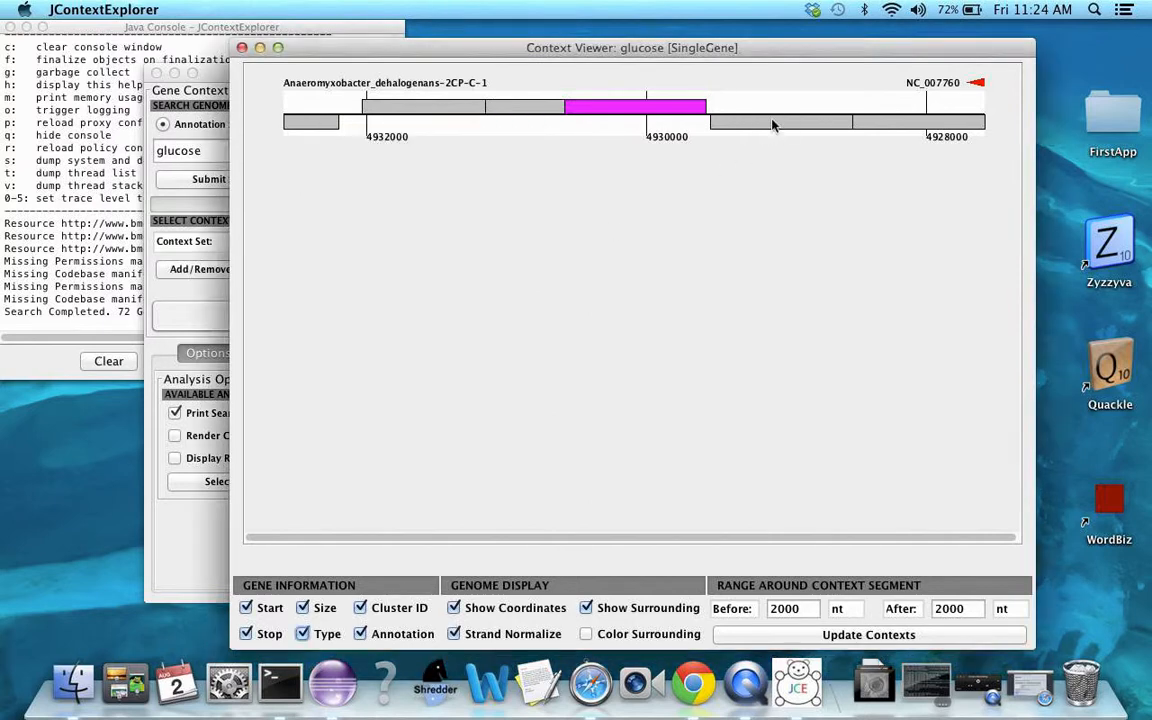
left_click(772, 124)
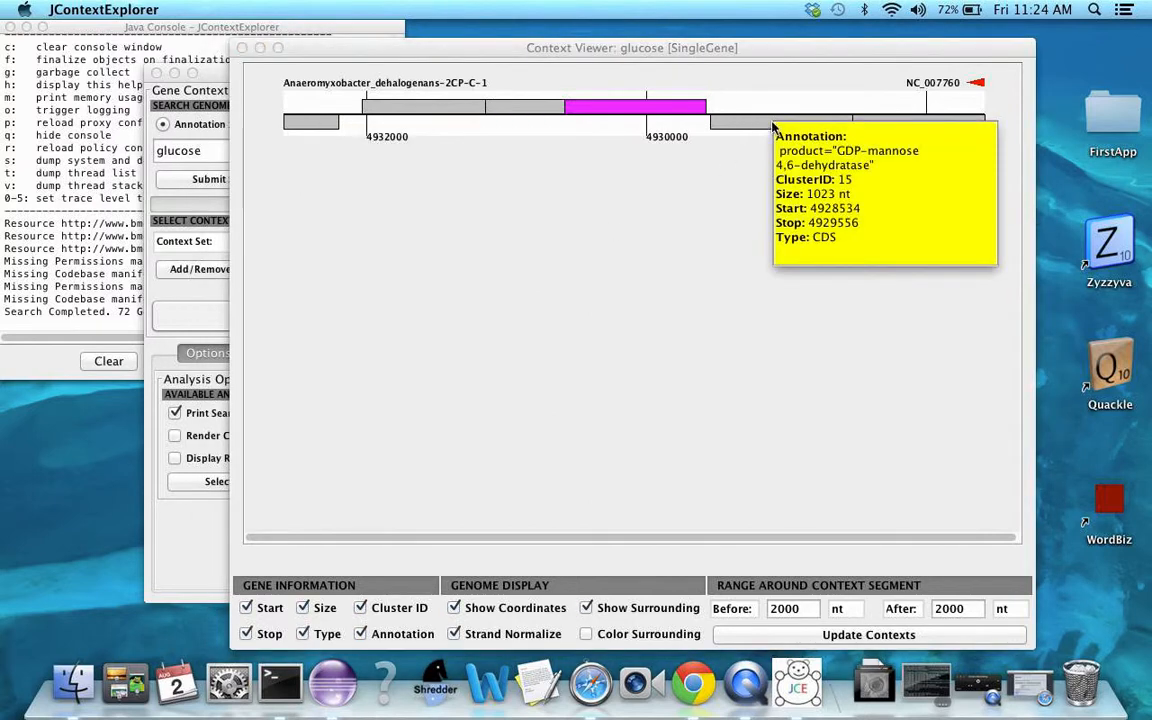
left_click(591, 114)
left_click(568, 162)
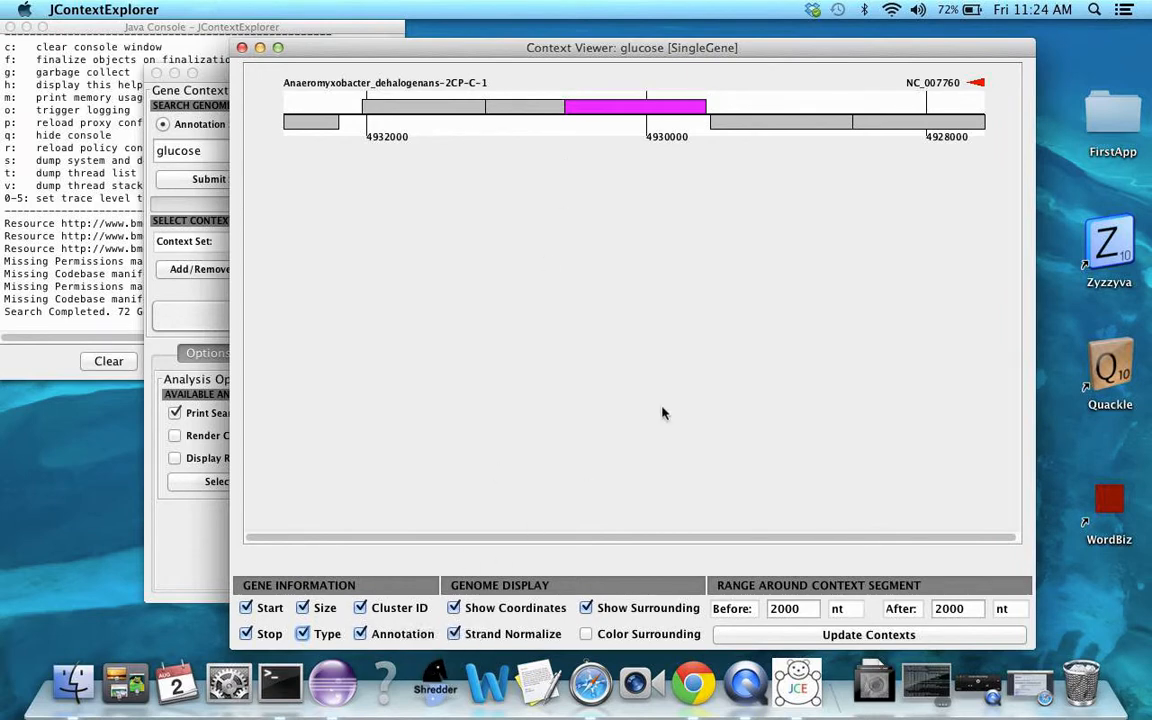
Toggle the genome display options Show Surrounding, Color Surrounding and Show Coordinates to compare the views, restoring each one
left_click(587, 609)
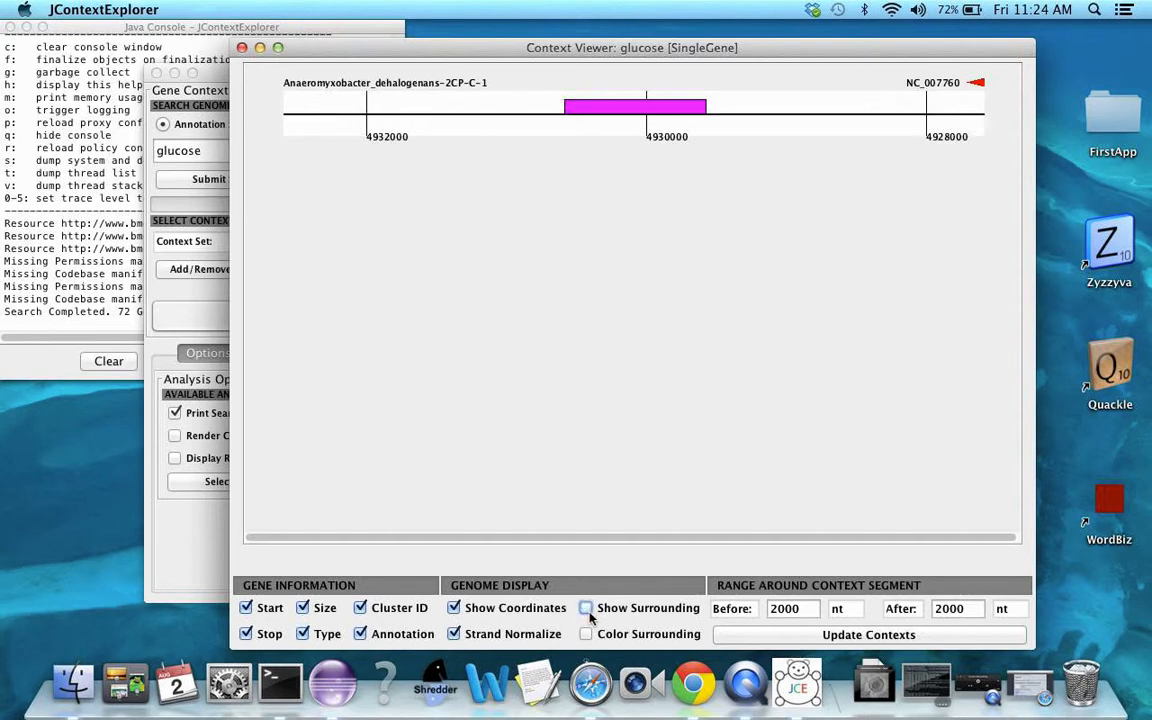
left_click(588, 610)
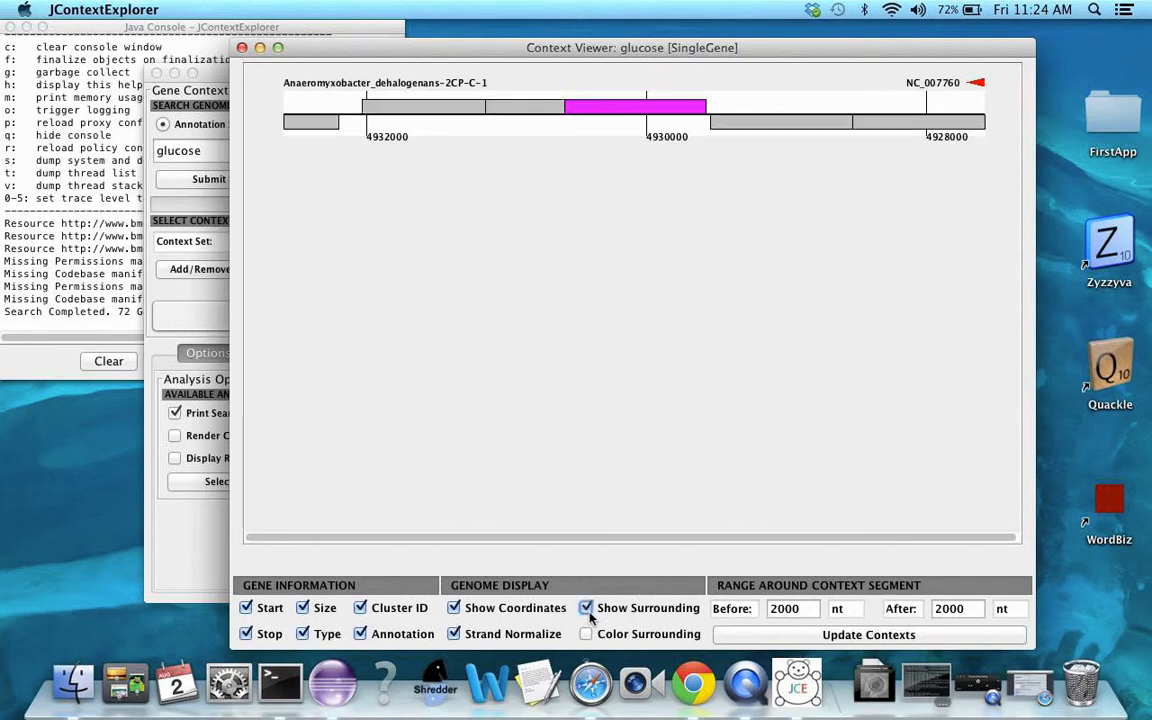
left_click(587, 636)
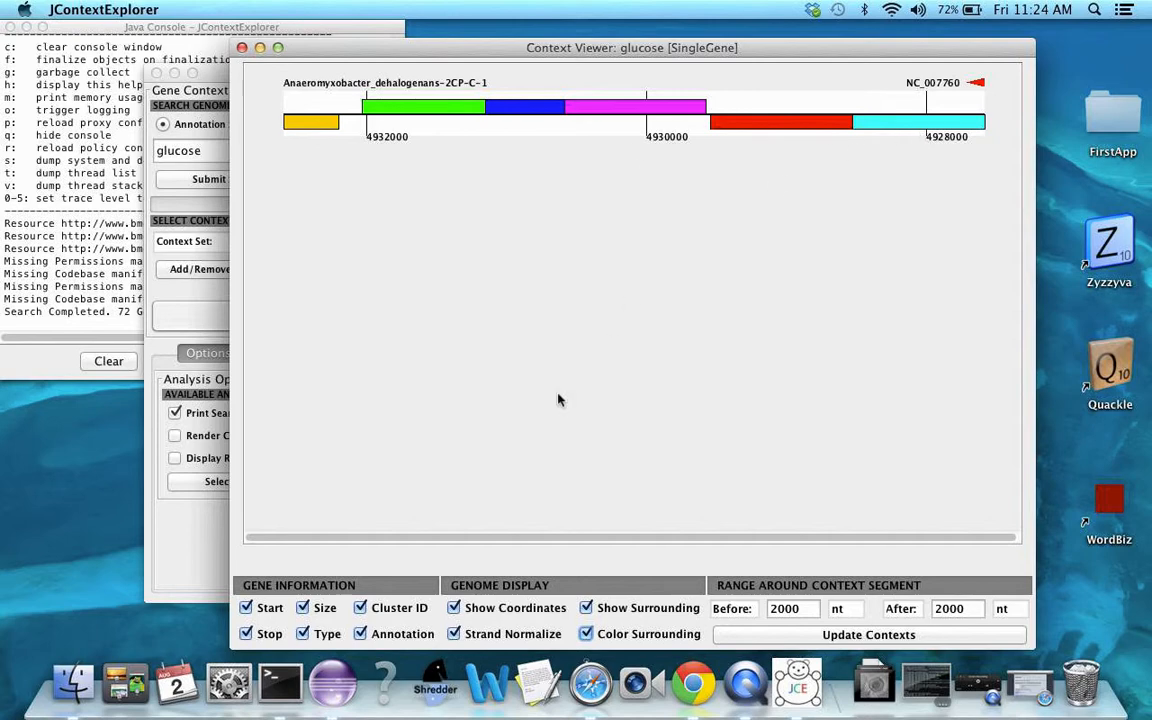
left_click(600, 634)
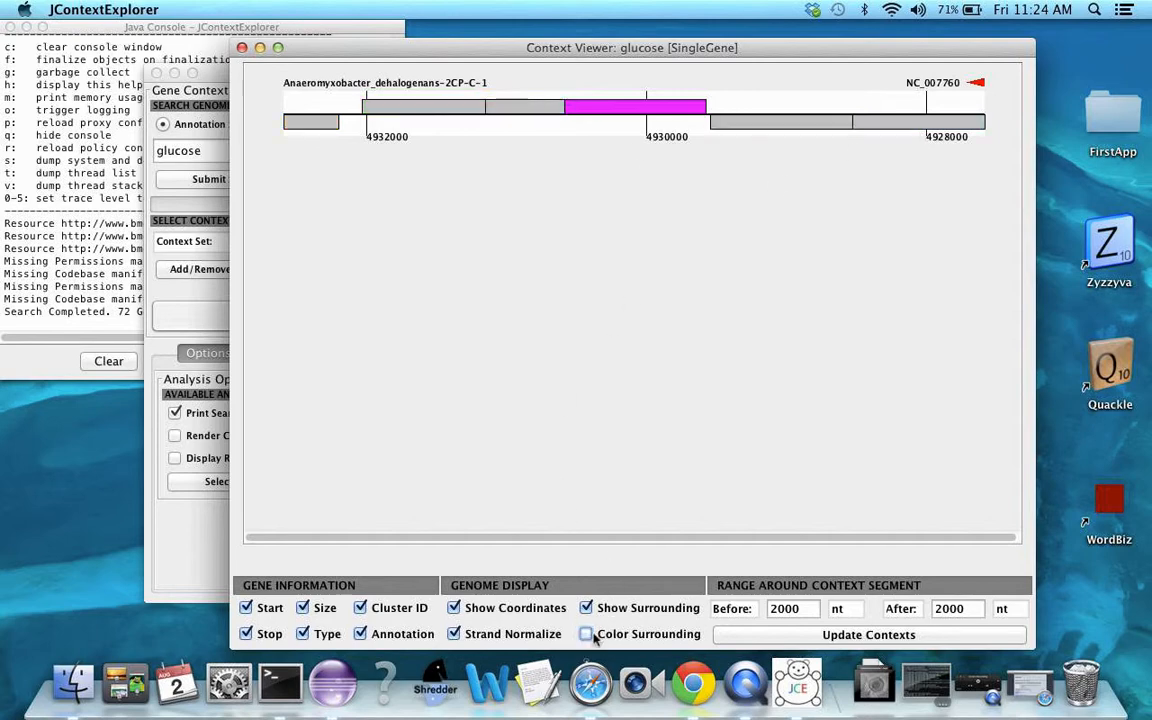
left_click(513, 609)
left_click(513, 609)
Set the range around the context segment to 20000 nt before and 20000 nt after, and update the displayed contexts
left_click(805, 608)
type("0")
left_click(978, 610)
type("0")
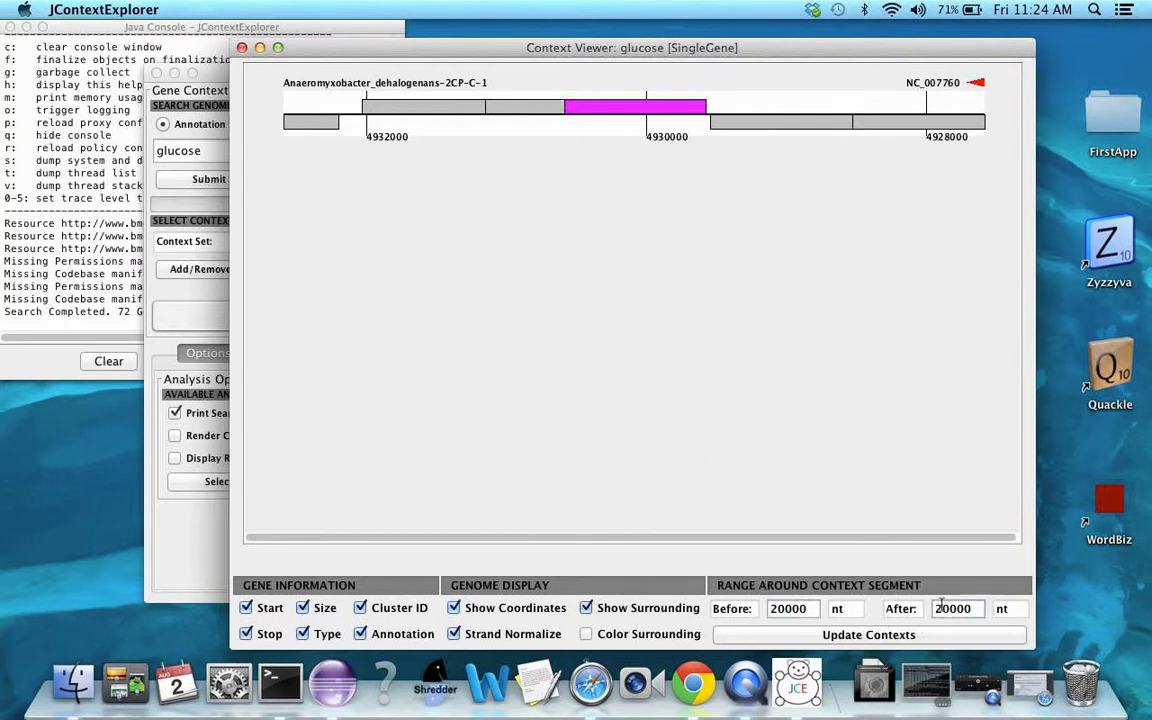
left_click(884, 636)
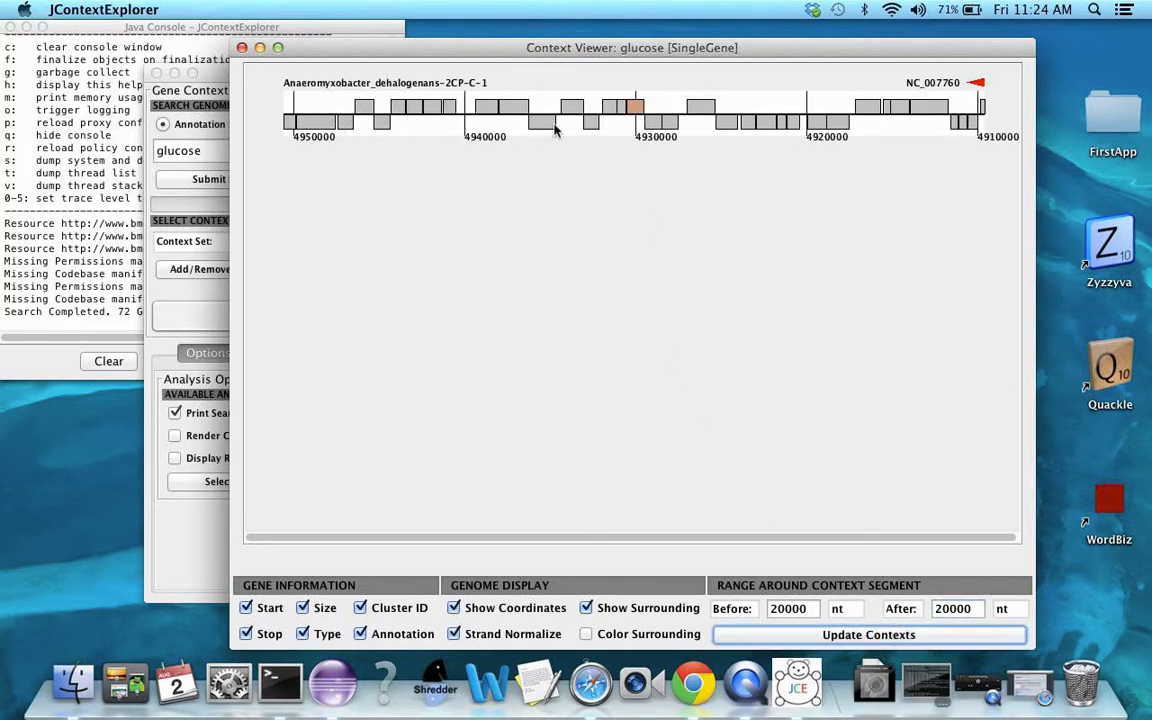
Close the Context Viewer and collapse the Anaeromyxobacter_dehalogenans-2CP-C-1 node in the search results
left_click(636, 106)
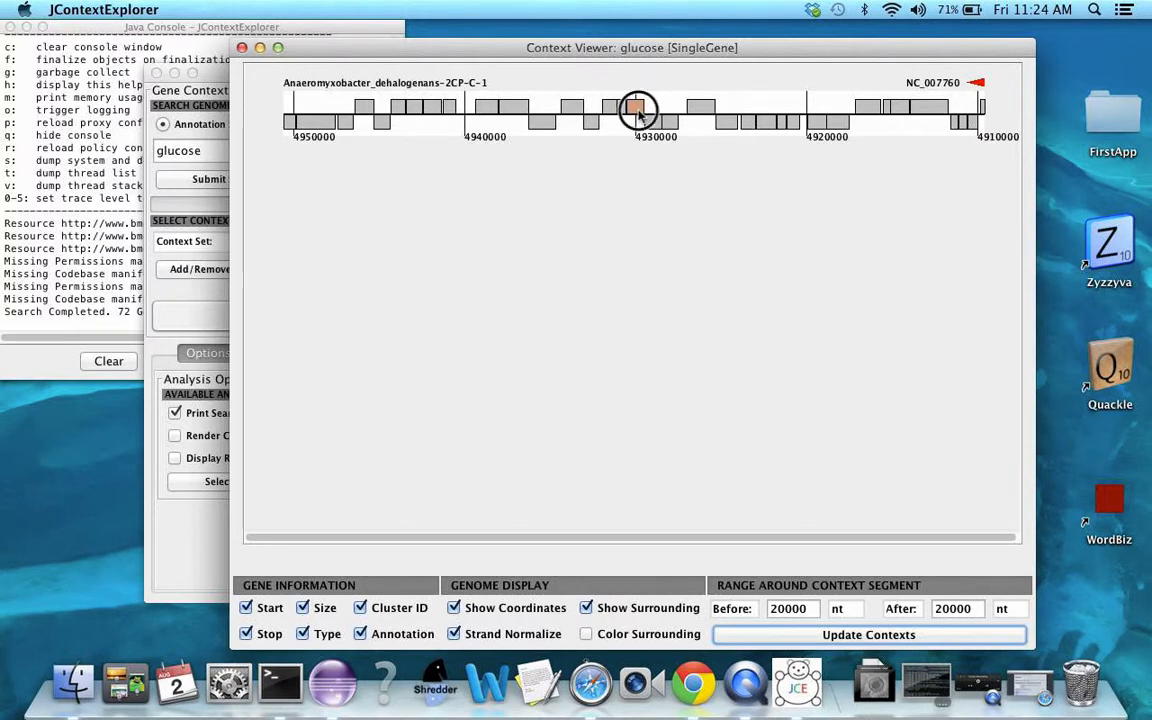
left_click(241, 47)
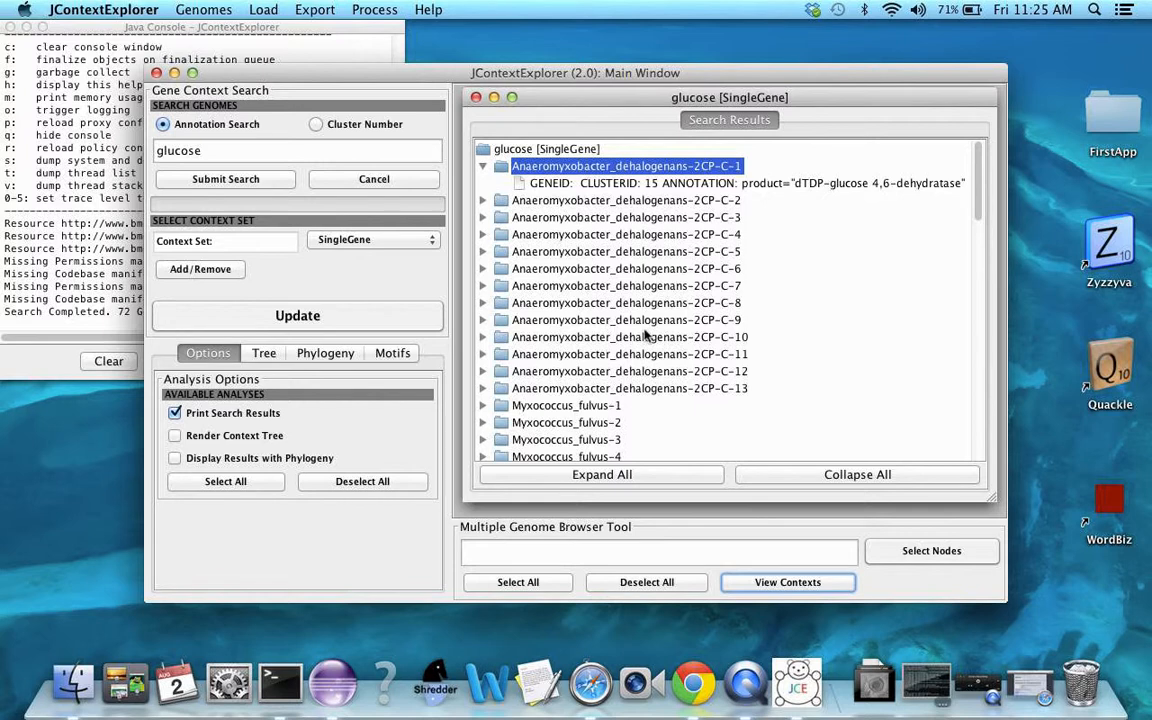
left_click(484, 166)
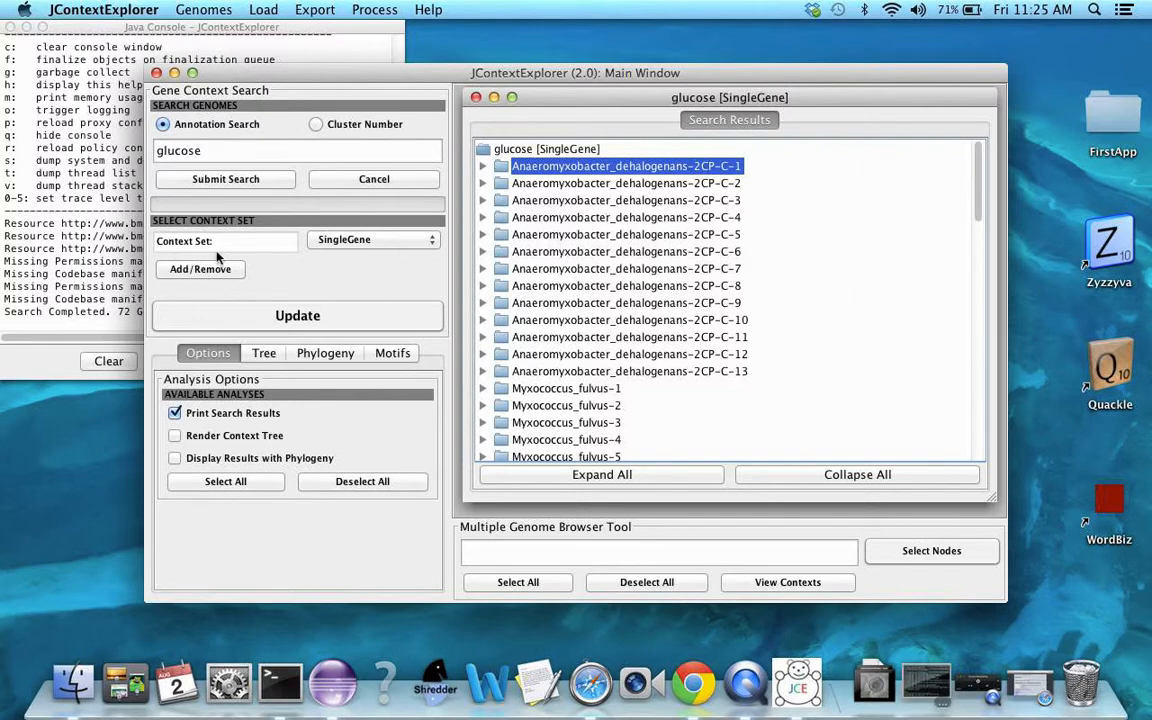
Add a context set named Range_1K that groups genes based on nucleotide range, with 1000 nt before and 1000 nt after
left_click(200, 12)
mouse_move(262, 12)
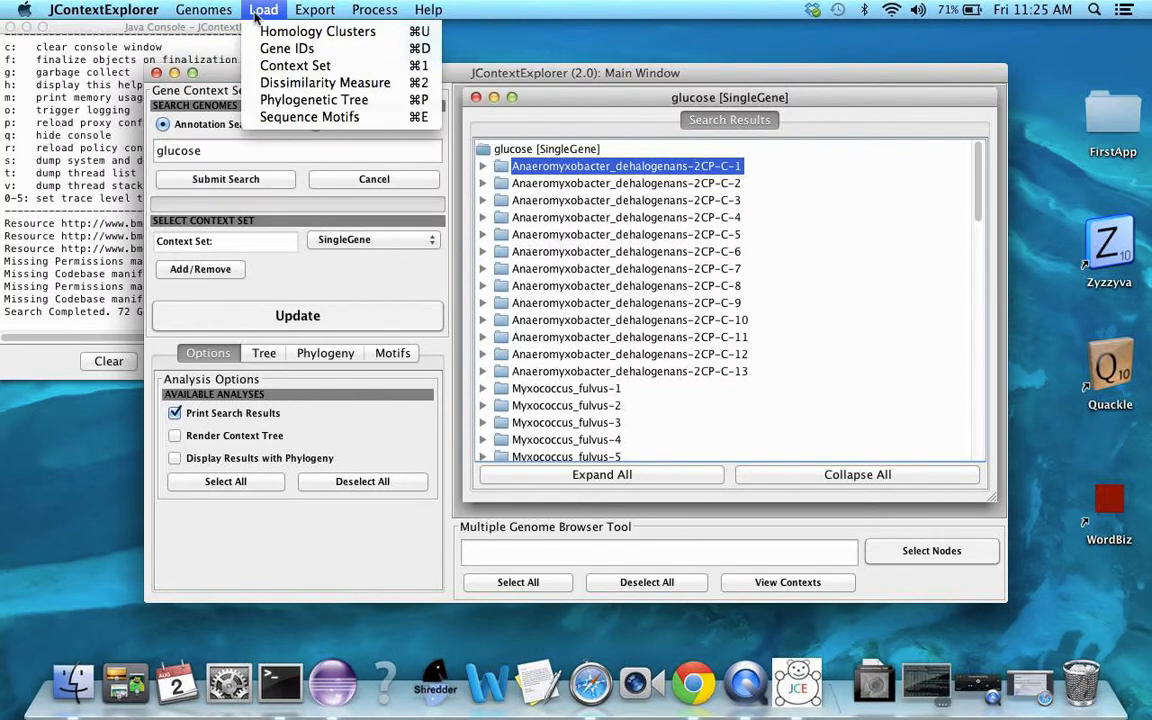
left_click(284, 67)
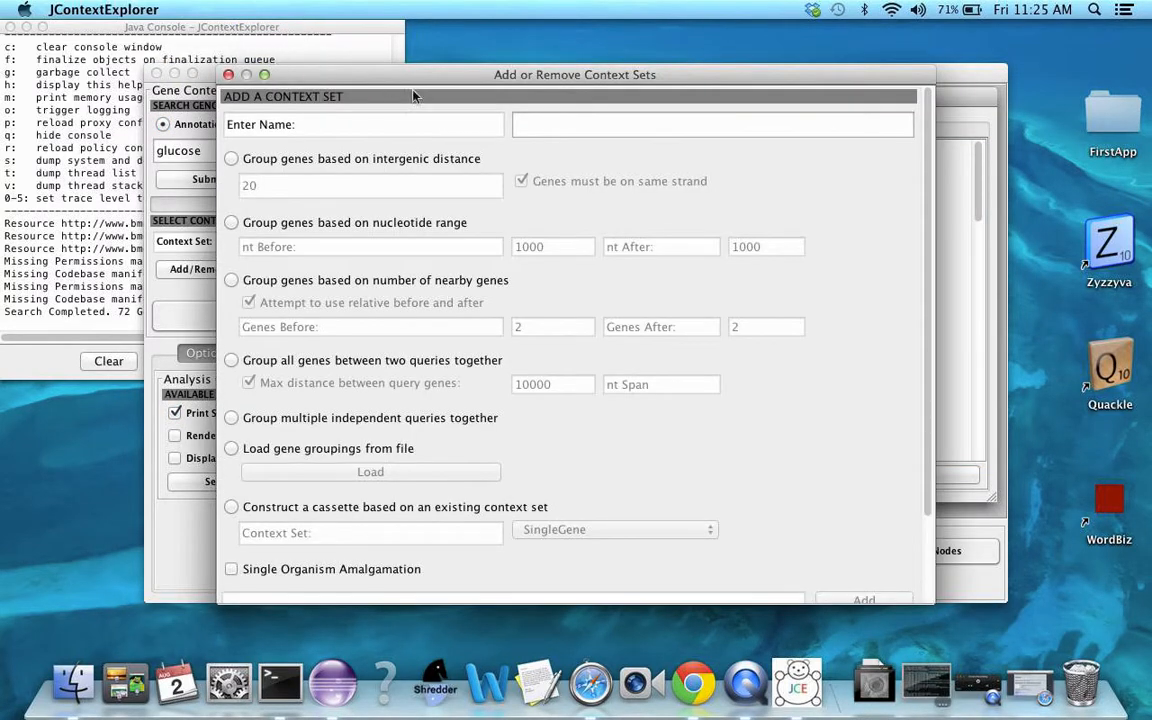
left_click(744, 126)
type("Range_1K")
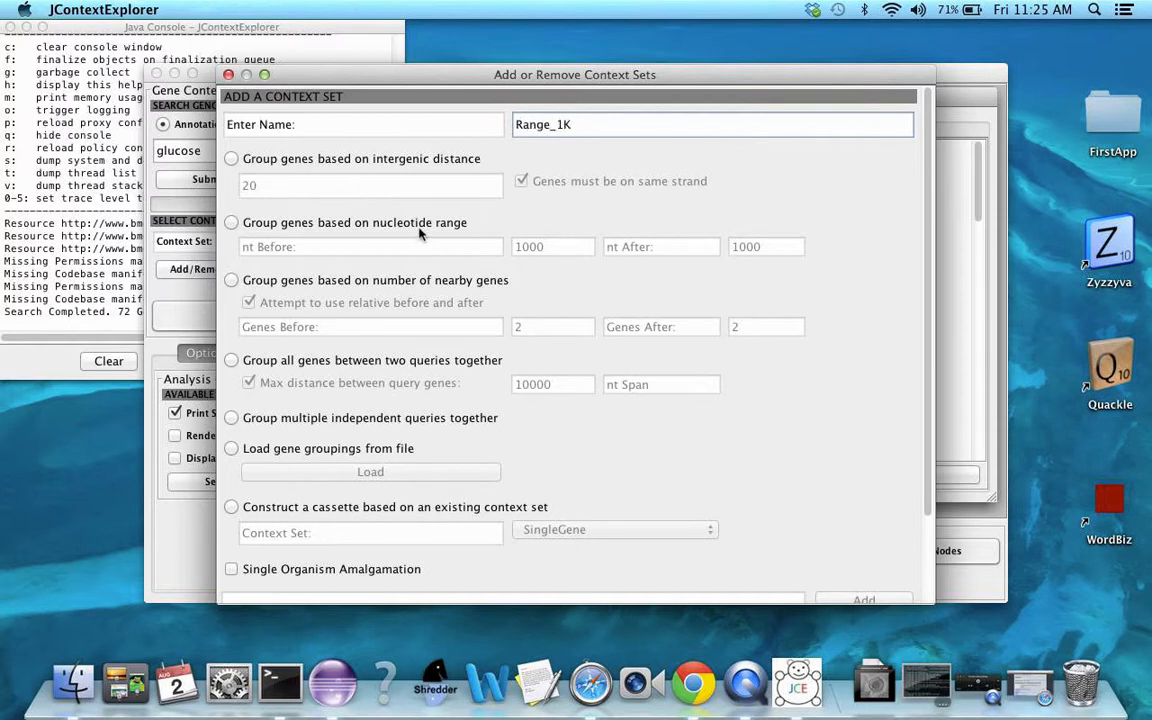
left_click(378, 216)
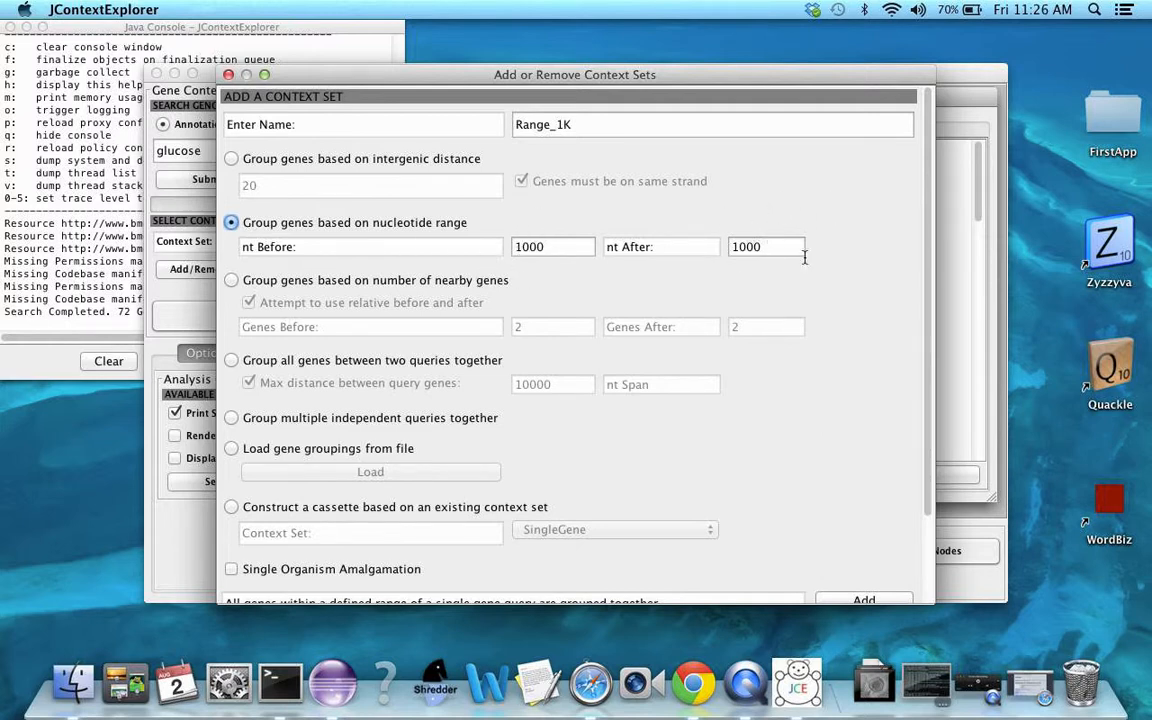
scroll(849, 472, "down", 5)
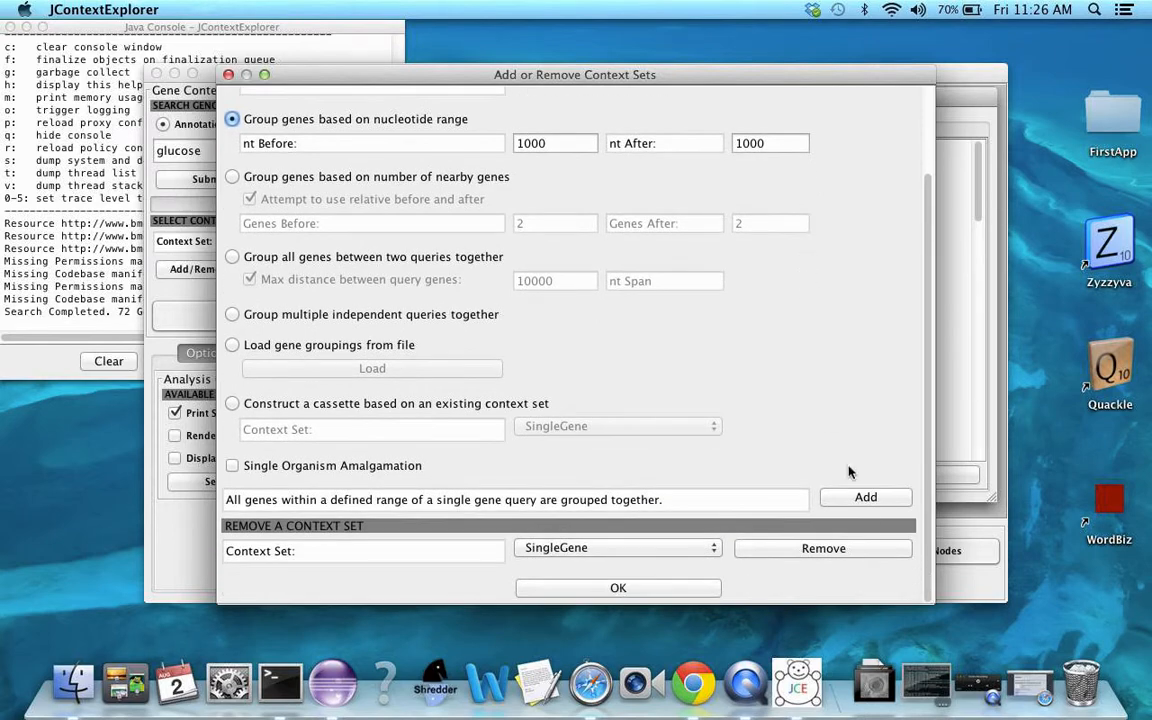
left_click(879, 508)
left_click(615, 588)
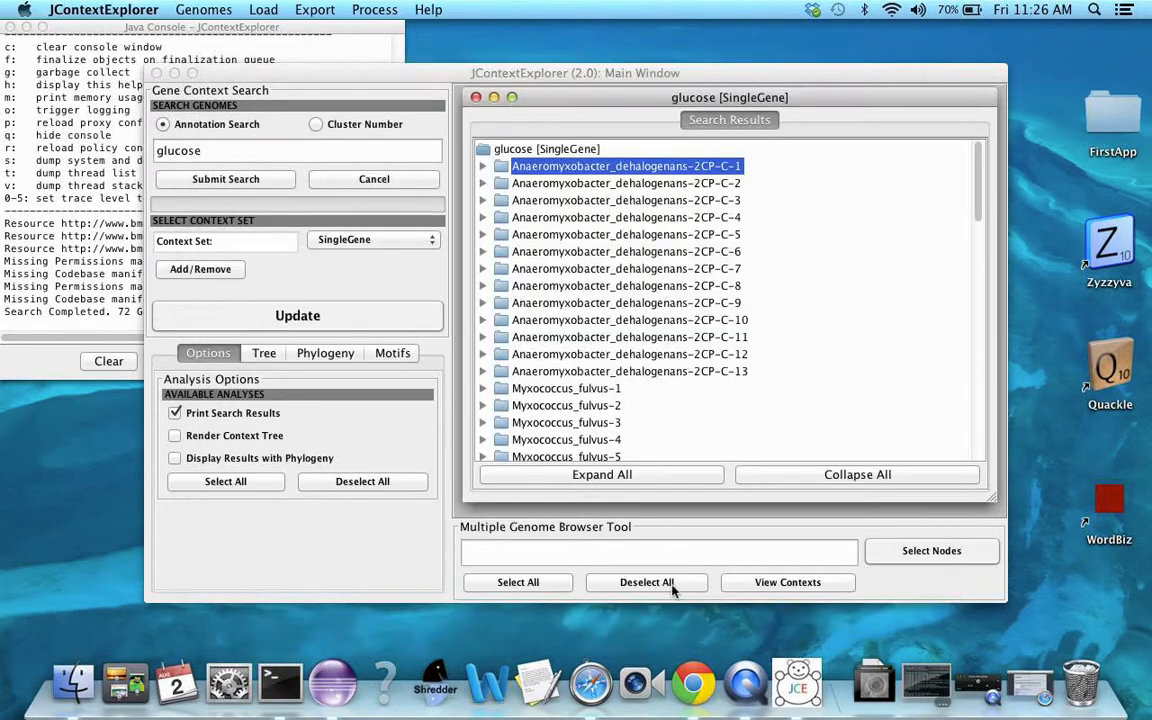
Choose Range_1K as the context set and rerun the glucose annotation search with it
left_click(426, 242)
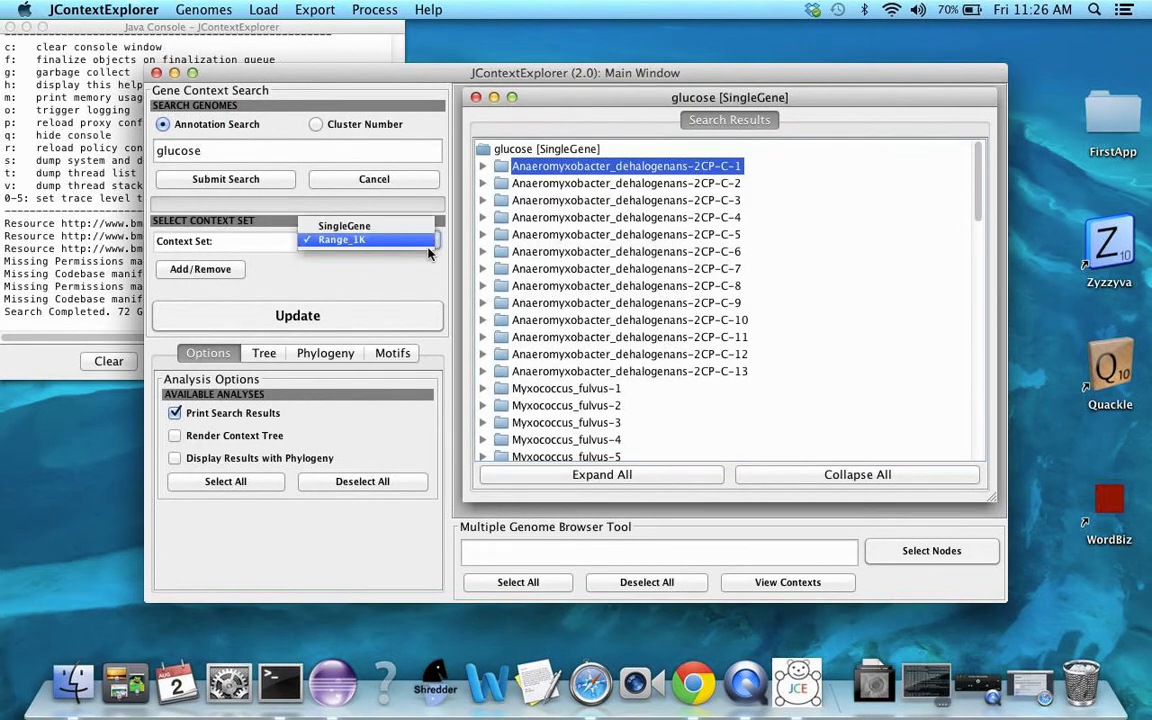
left_click(351, 242)
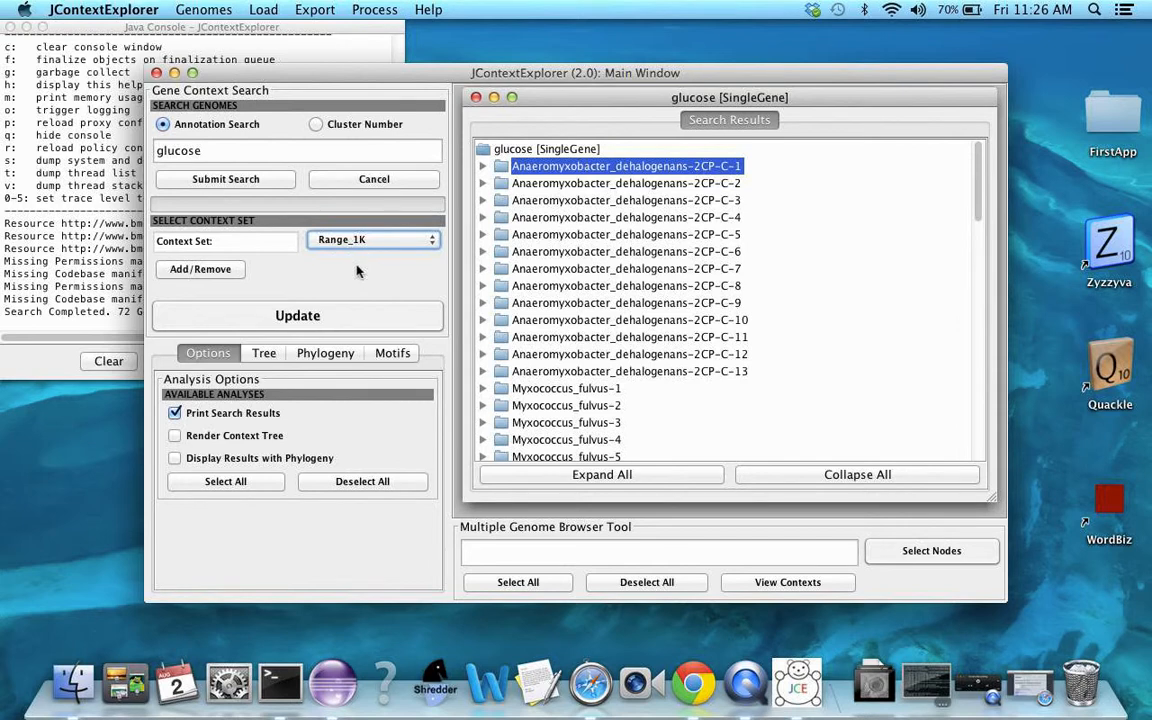
left_click(239, 146)
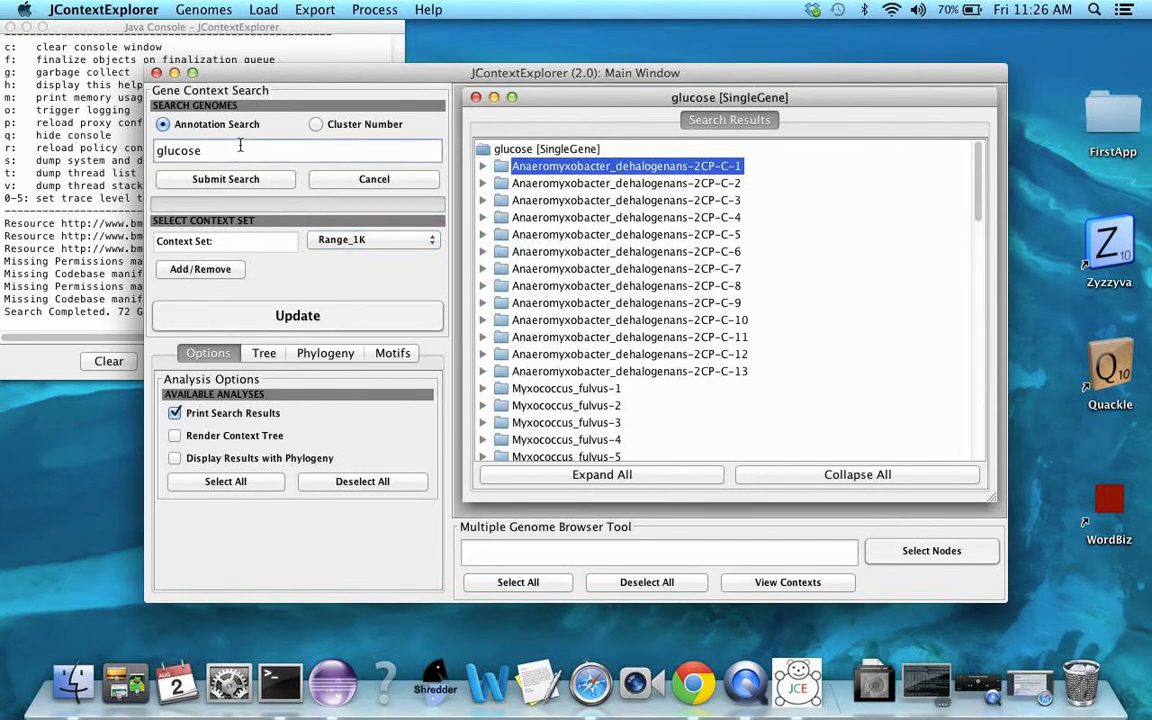
left_click(238, 182)
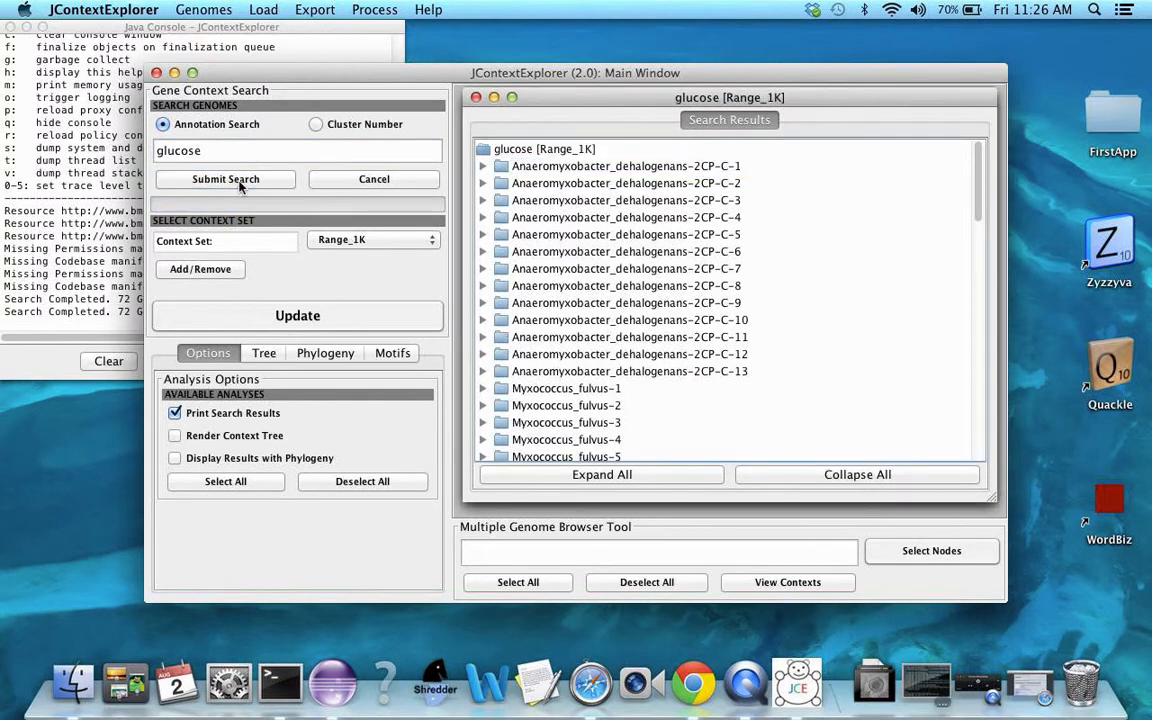
Minimize the Range_1K and SingleGene result windows and restore the glucose [SingleGene] results
left_click(495, 99)
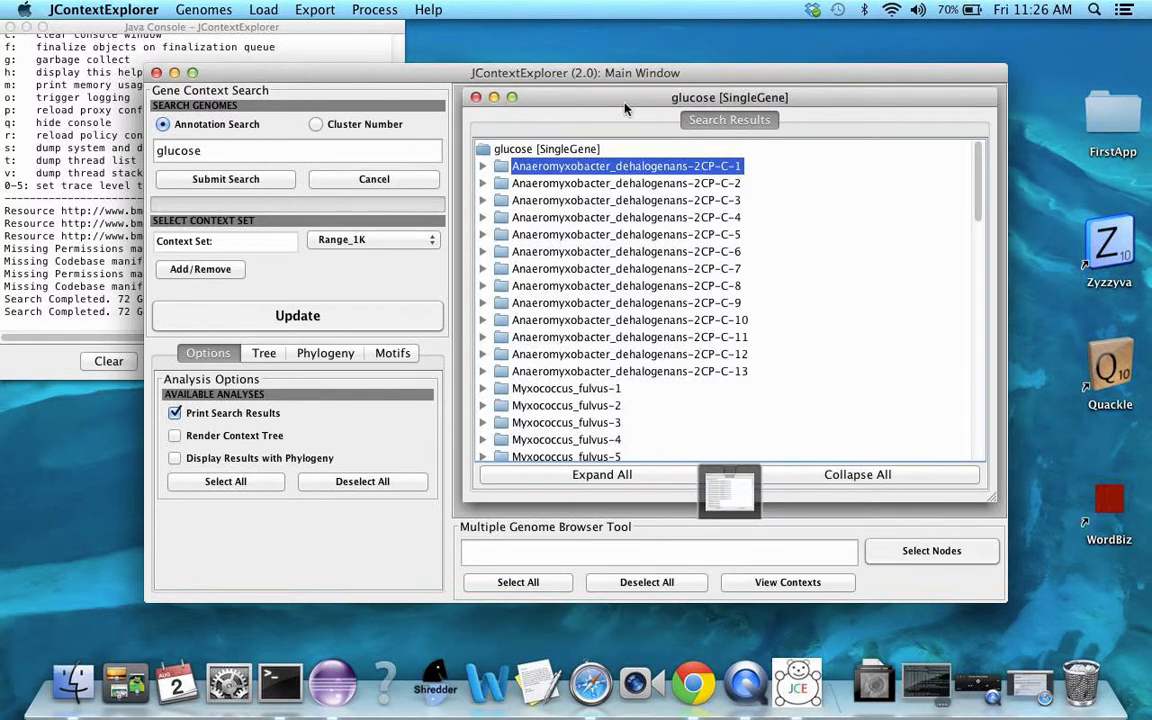
left_click(494, 98)
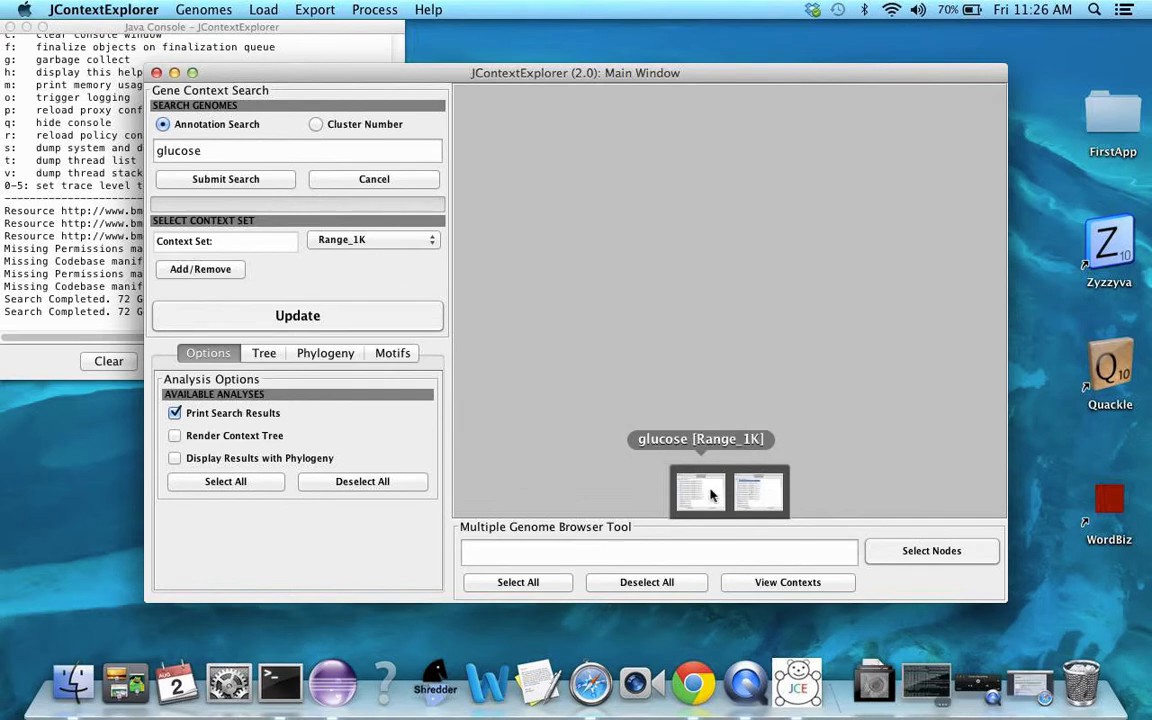
left_click(750, 490)
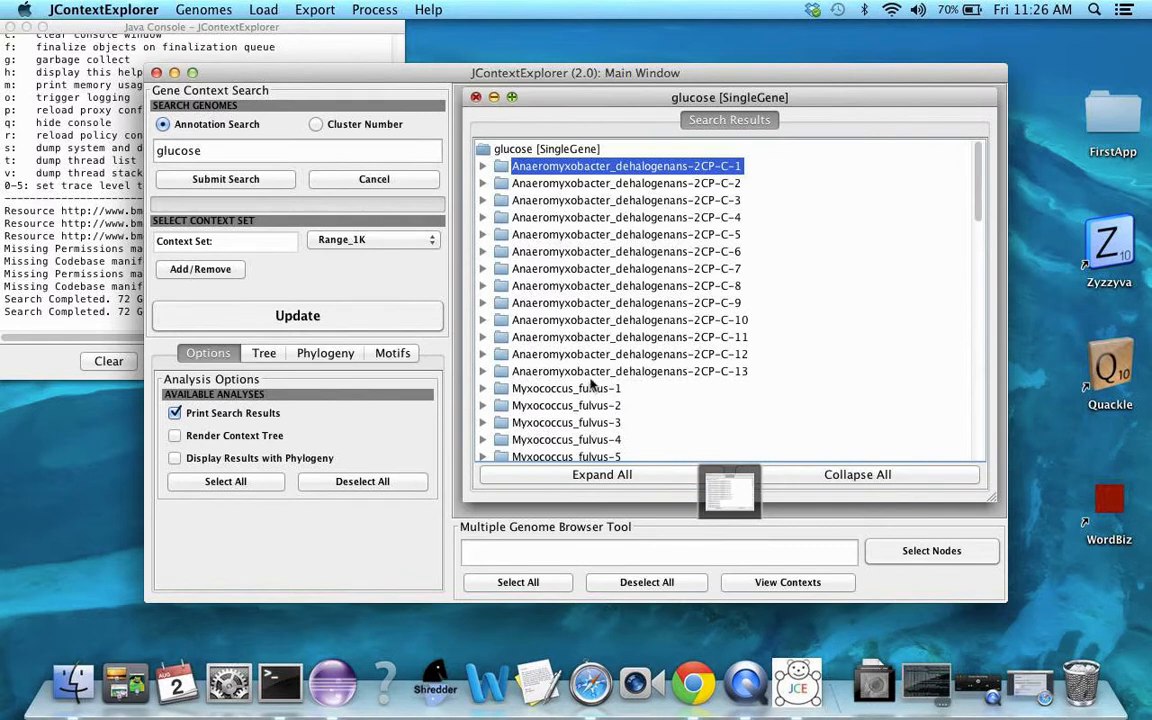
Select the SingleGene result nodes matching the query "CLUSTERID:1011" and expand Anaeromyxobacter_dehalogenans-2CP-C-10 to read its gene annotation
left_click(504, 545)
type("CLUSTER")
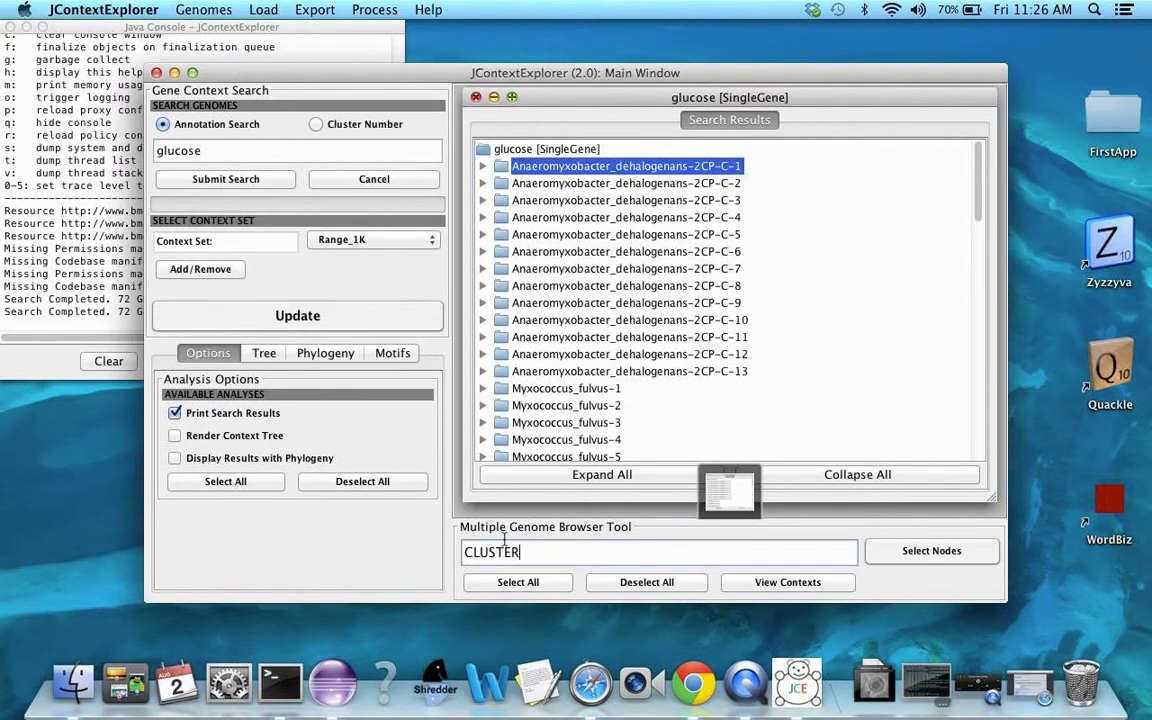
type("ID:1011")
key("Return")
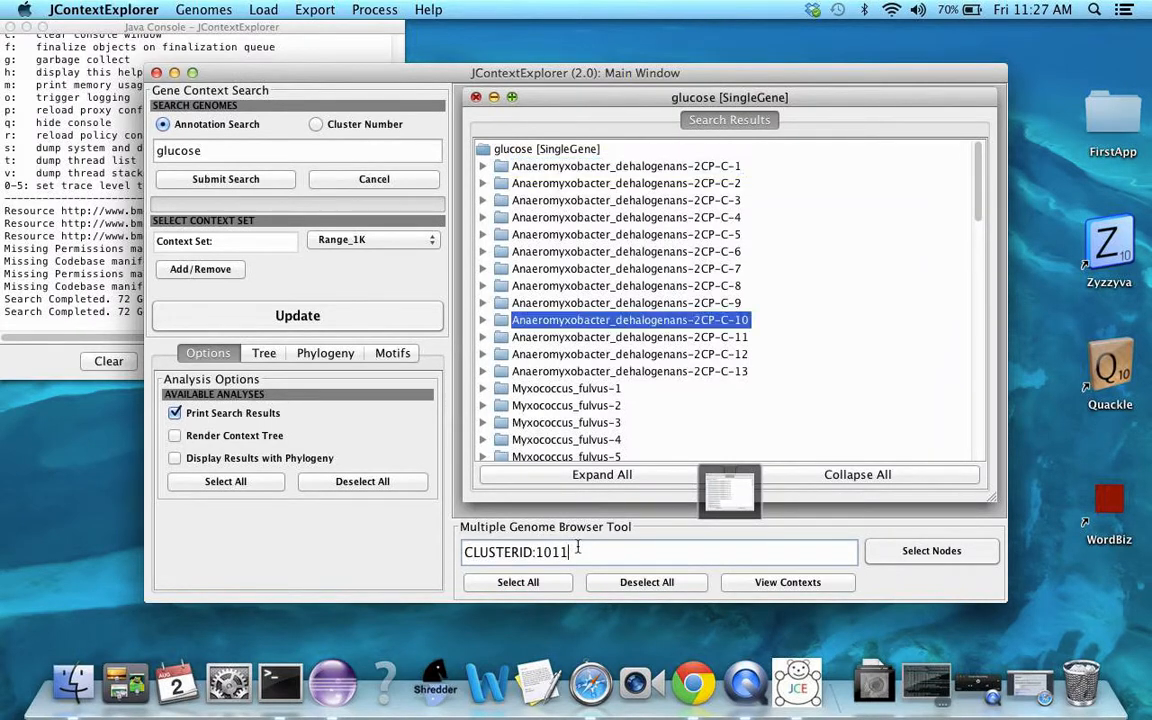
left_click(482, 320)
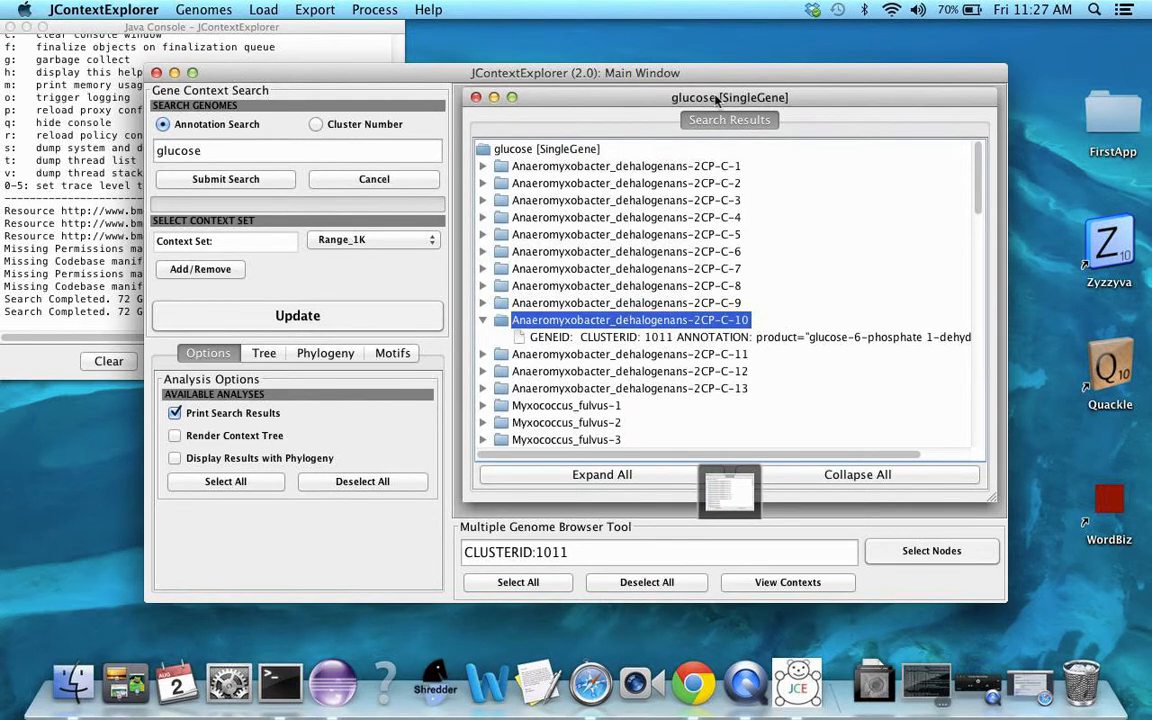
scroll(524, 320, "down", 1)
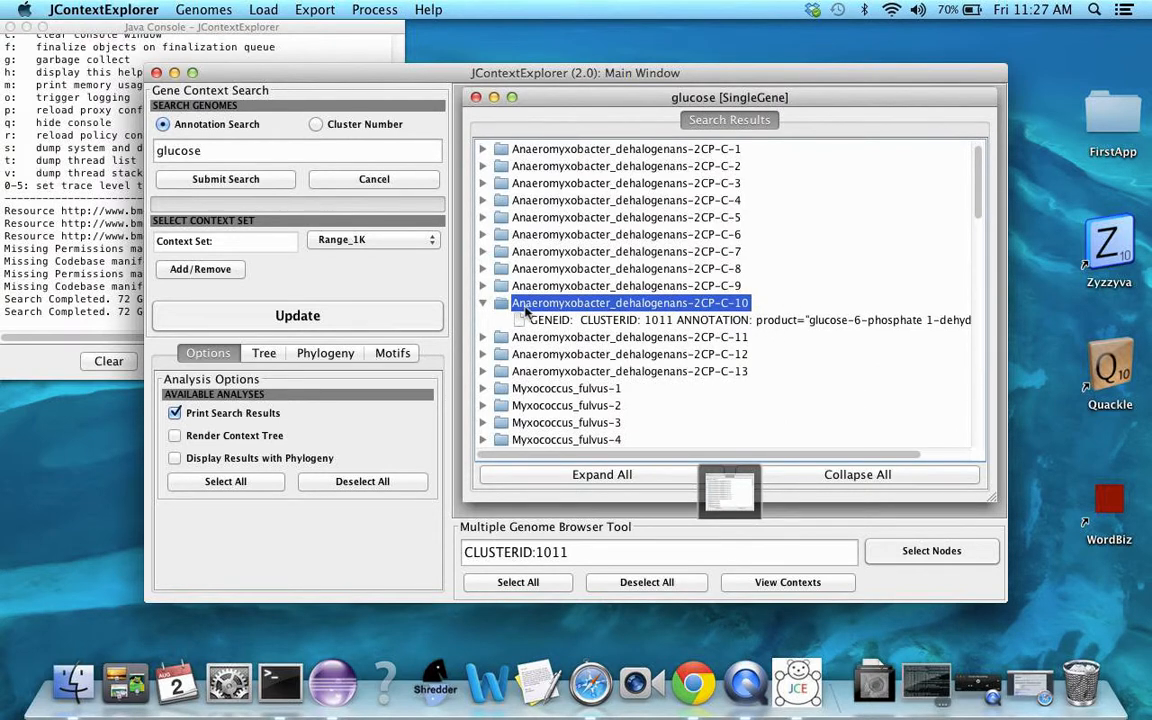
View the context of Anaeromyxobacter_dehalogenans-2CP-C-10 in the SingleGene results and compare it with Anaeromyxobacter_dehalogenans-2CP-C-3 in the Range_1K results
left_click(770, 582)
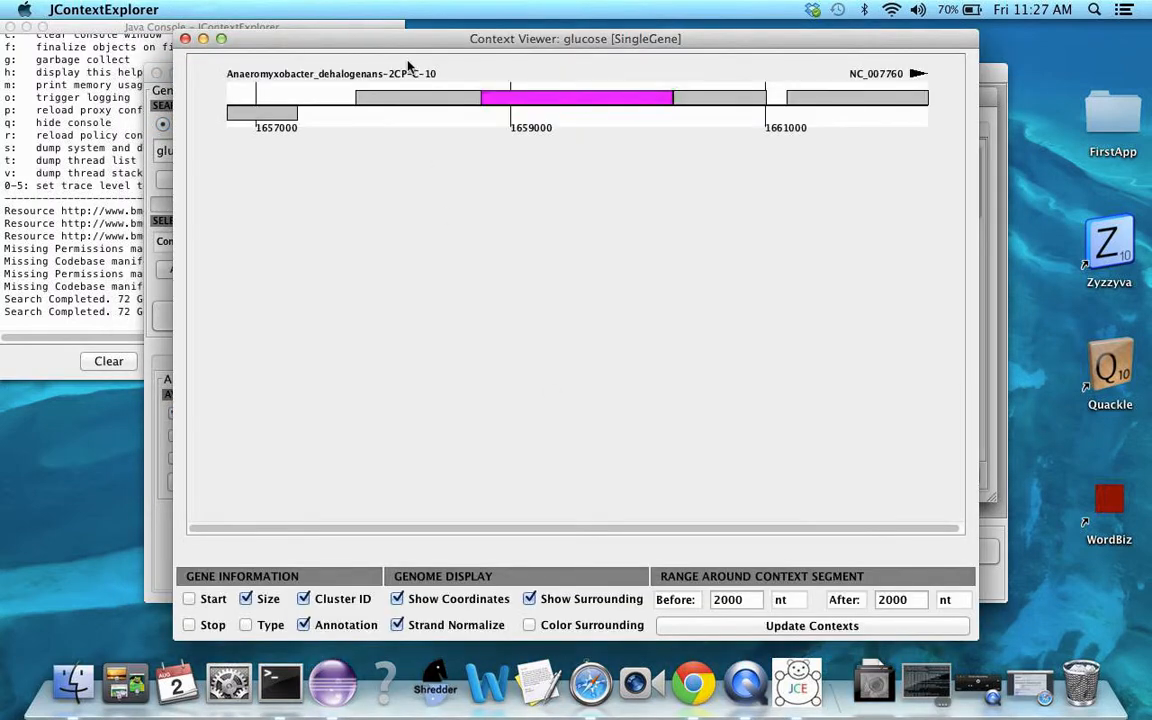
left_click(185, 39)
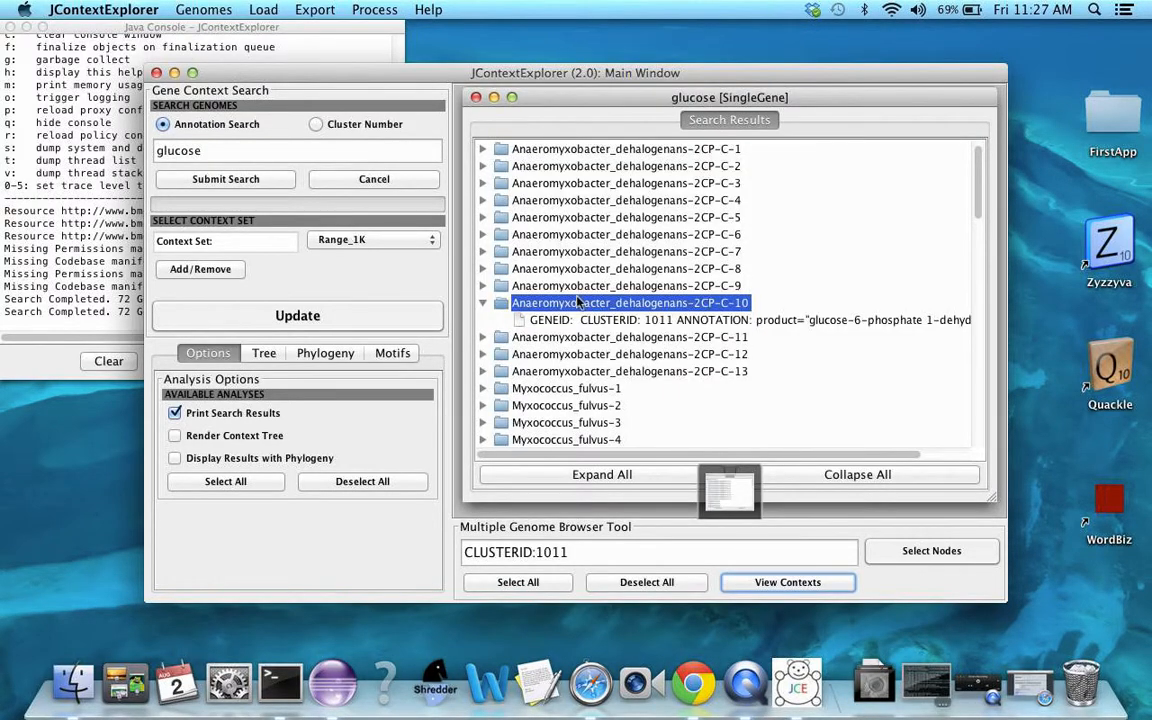
left_click(730, 490)
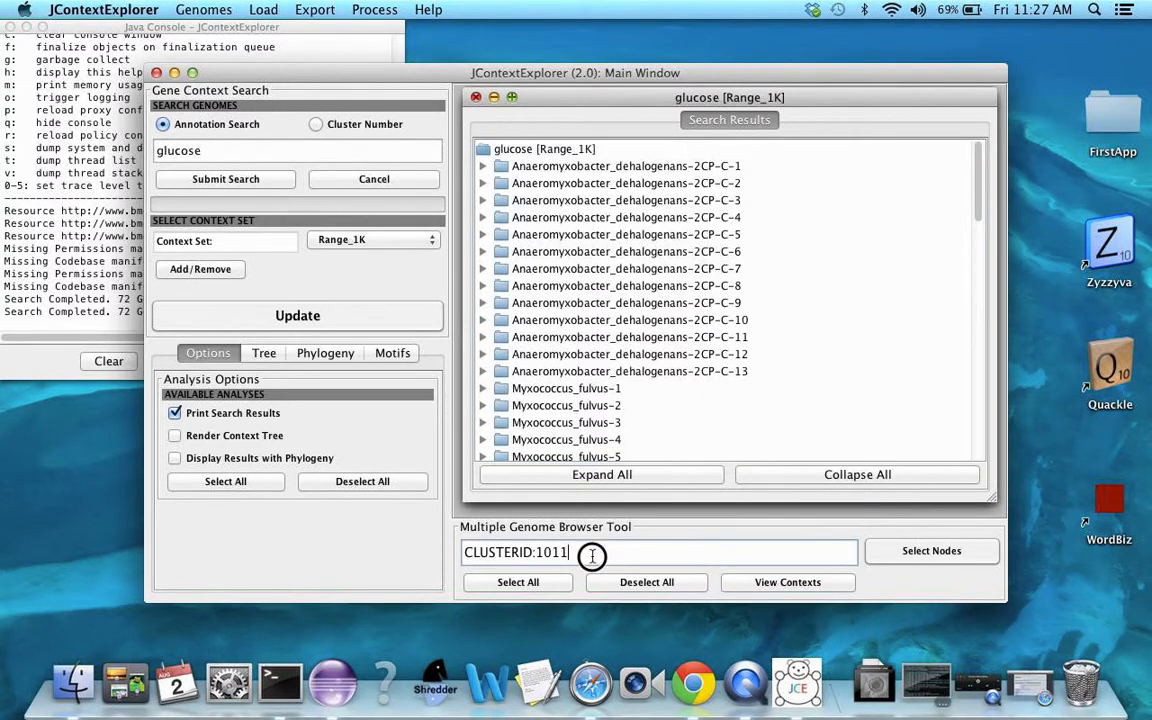
left_click(484, 204)
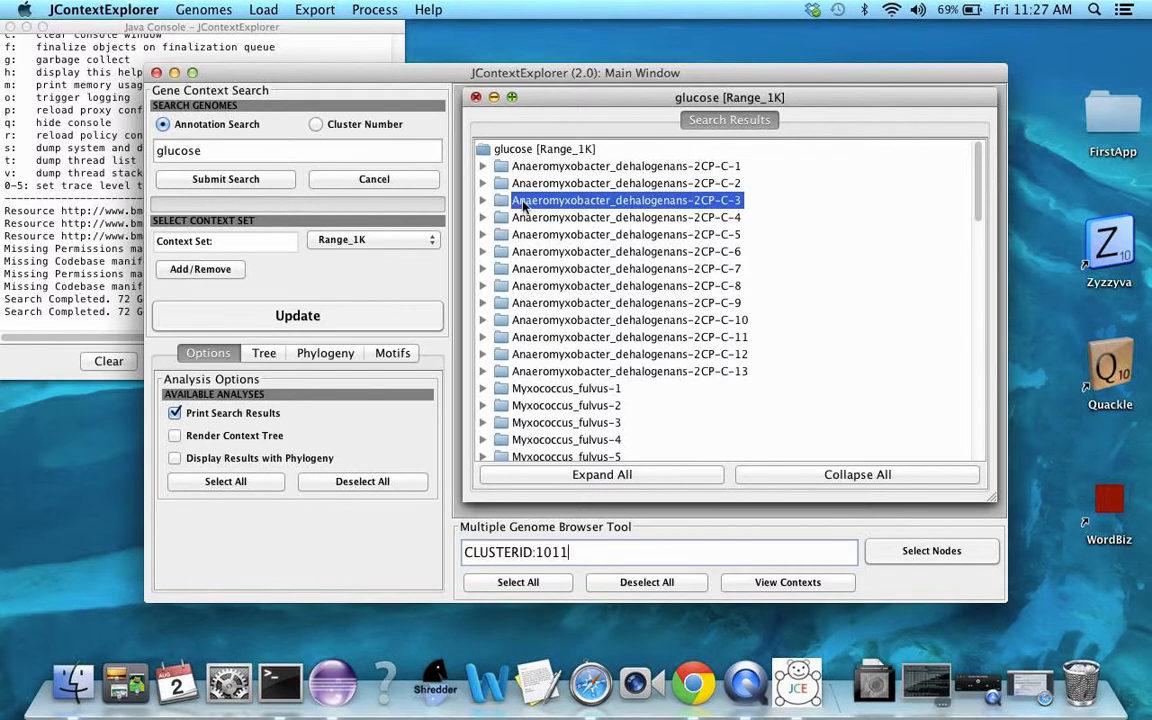
left_click(788, 584)
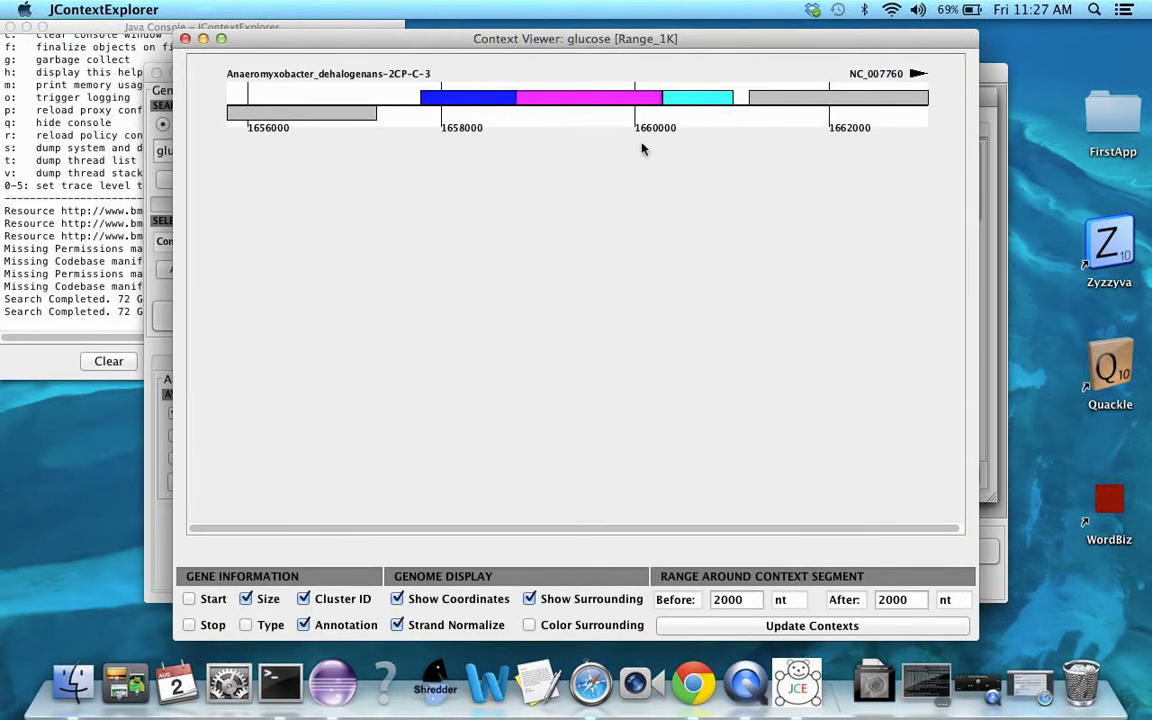
left_click(587, 104)
left_click(185, 38)
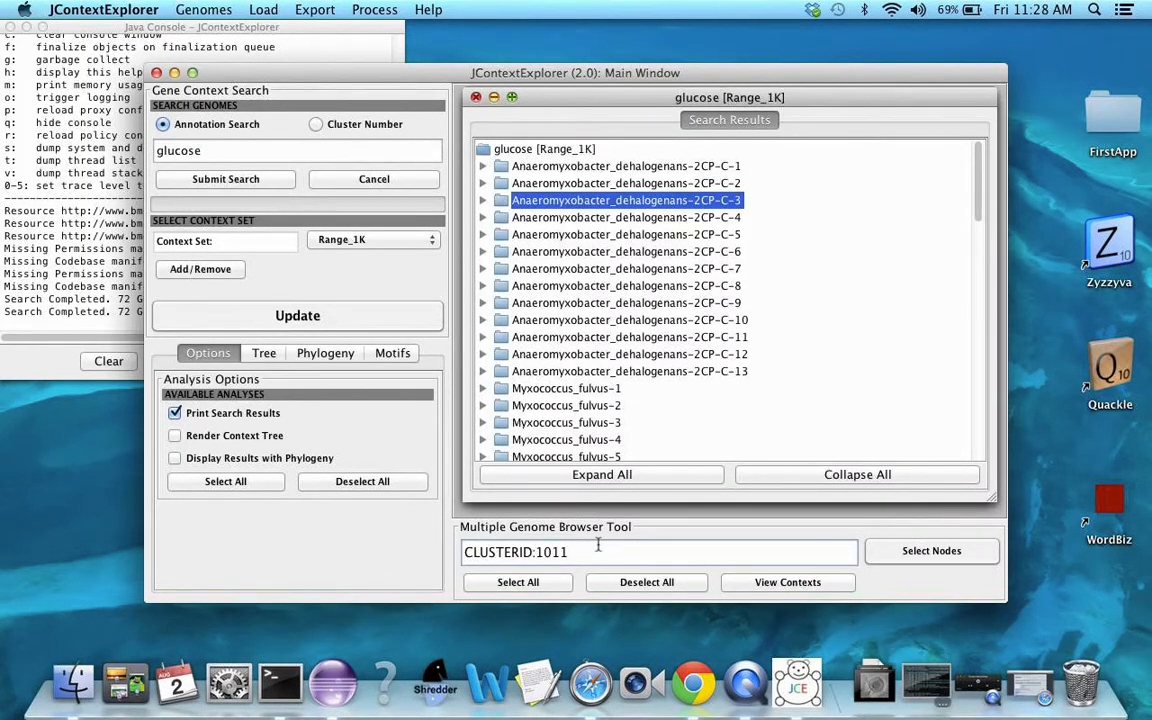
View the Range_1K contexts of the nodes matching CLUSTERID:1011 and inspect the gene details in the Anaeromyxobacter and Myxococcus_fulvus-6 rows
left_click(790, 583)
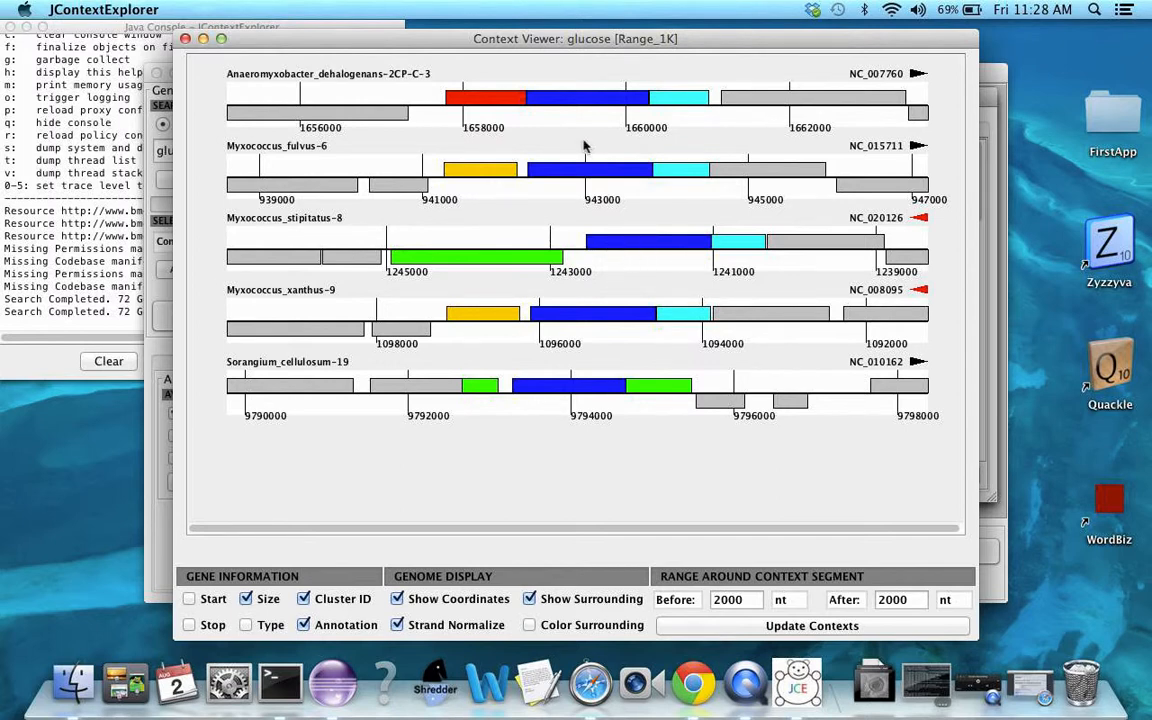
left_click(607, 103)
left_click(575, 101)
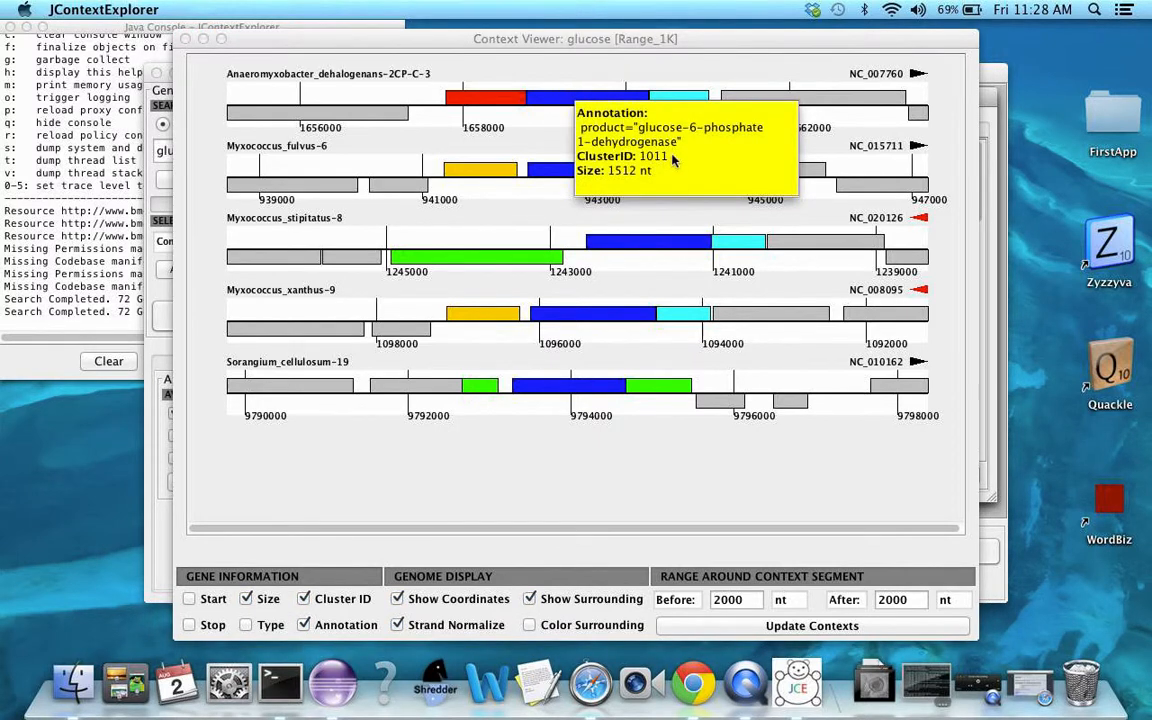
left_click_drag(651, 158, 670, 165)
double_click(669, 163)
left_click(542, 172)
left_click(575, 146)
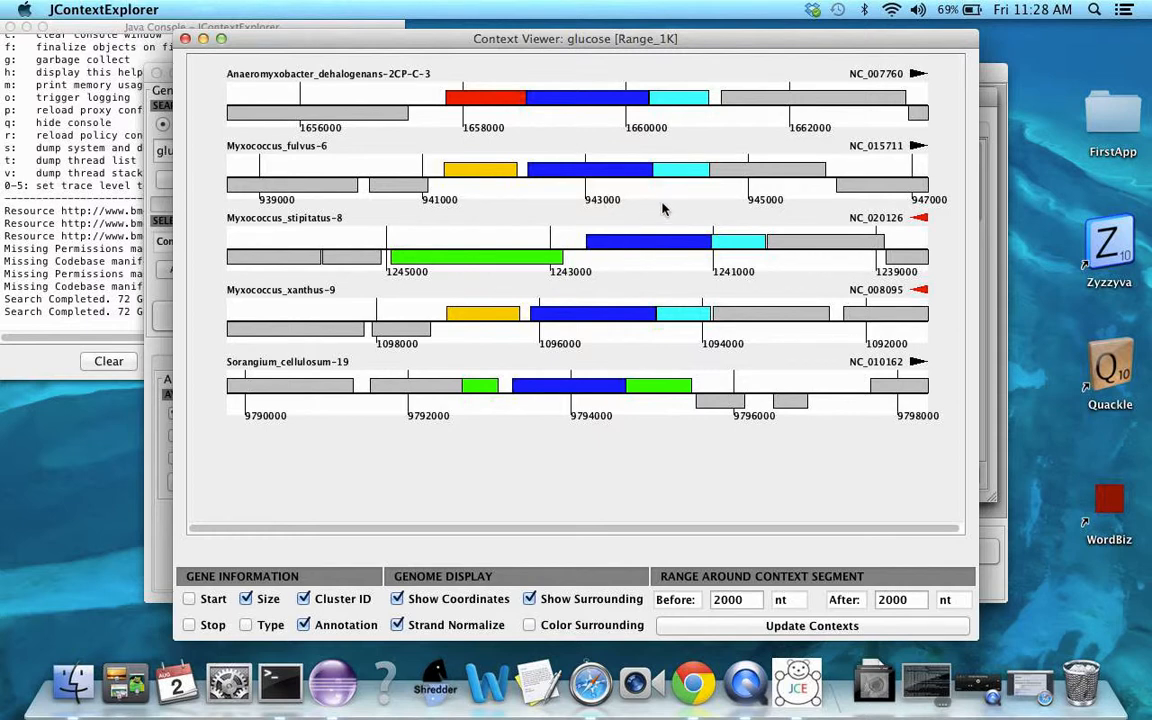
Show the complete gene color legend for the Range_1K contexts and arrange it beside the context viewer
right_click(668, 277)
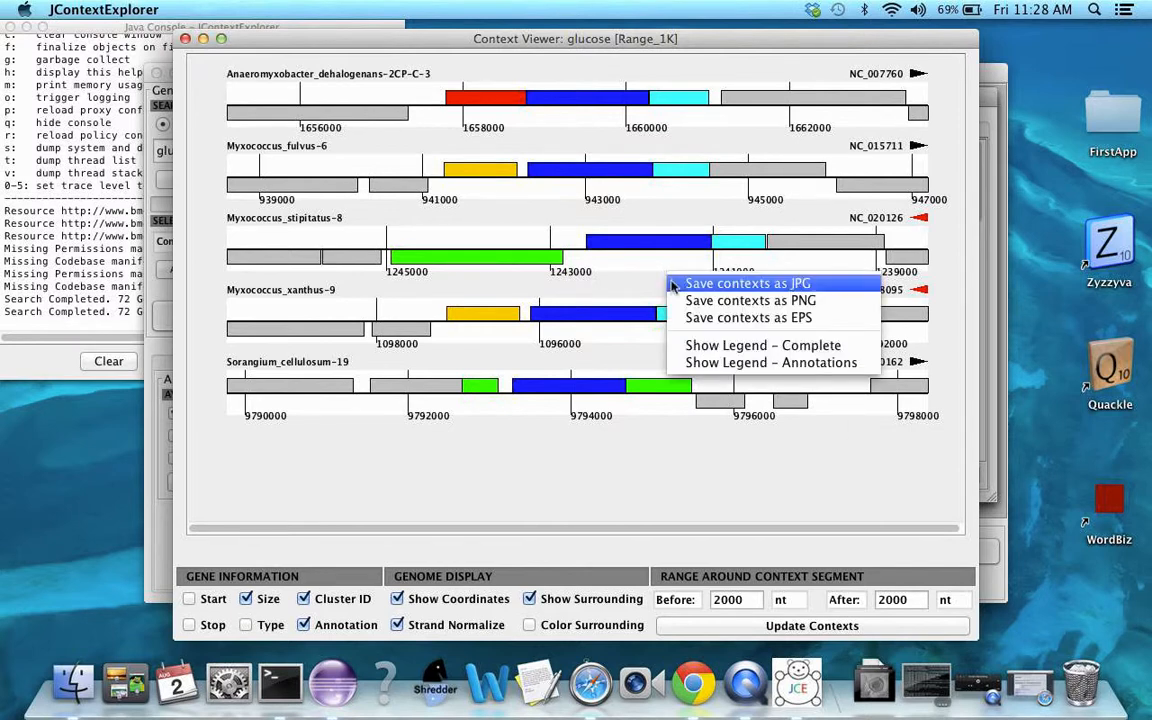
left_click(748, 347)
left_click_drag(658, 216, 1050, 106)
left_click_drag(648, 40, 403, 33)
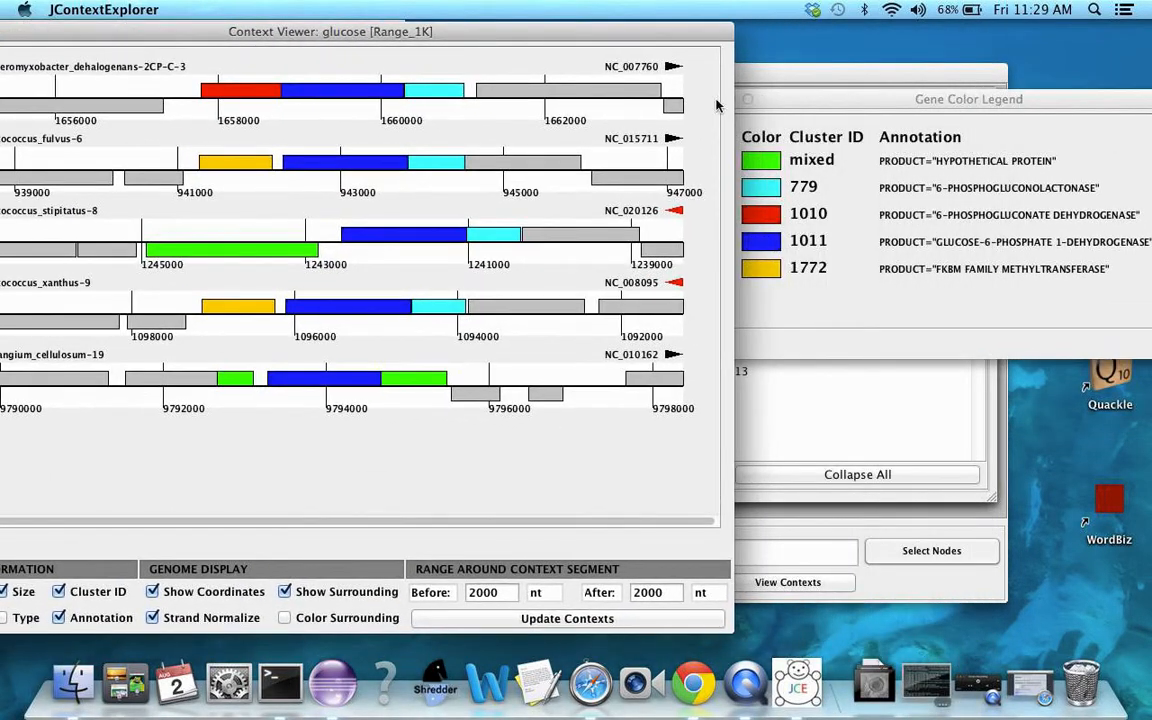
left_click(785, 100)
left_click_drag(785, 100, 770, 72)
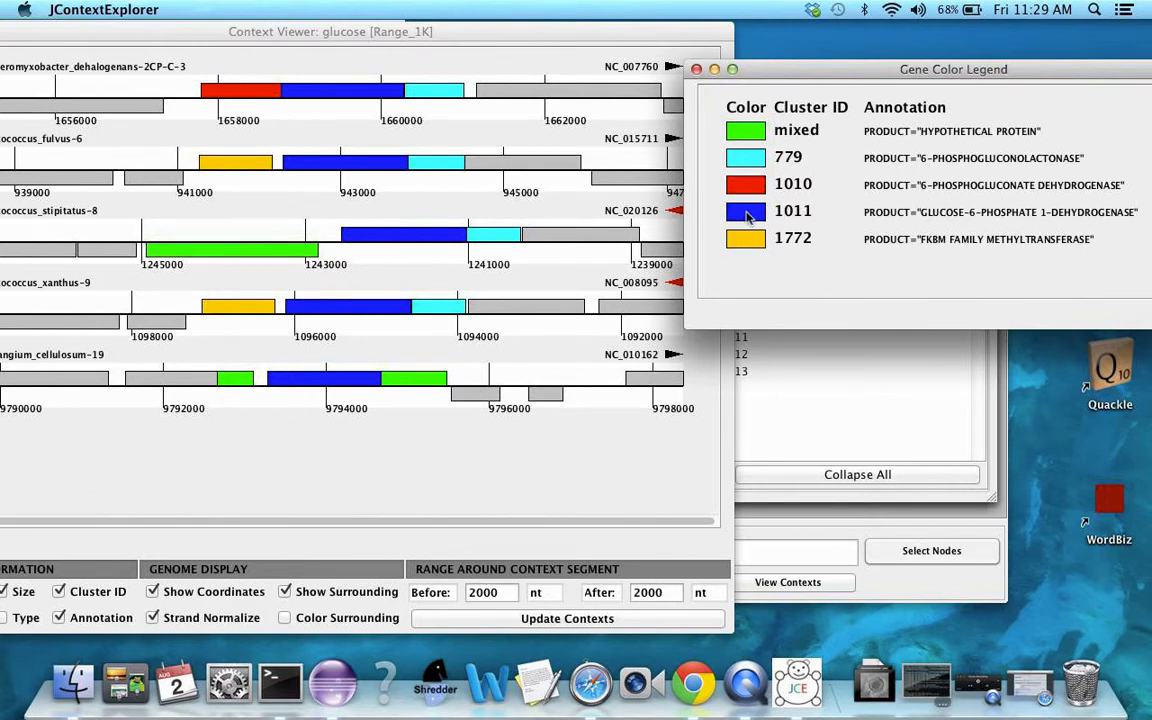
Highlight cluster 1011, cluster 1772, and the legend range 1010 to 1772 in the contexts, and clear the highlighting
left_click(938, 220)
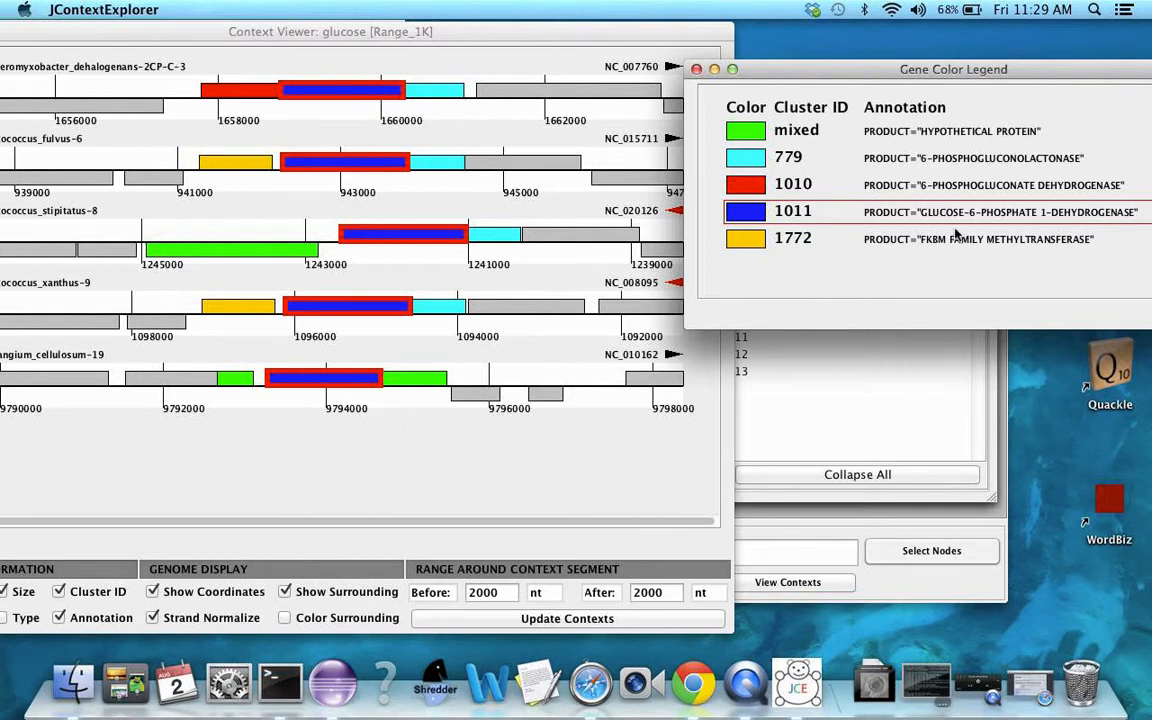
left_click(920, 239)
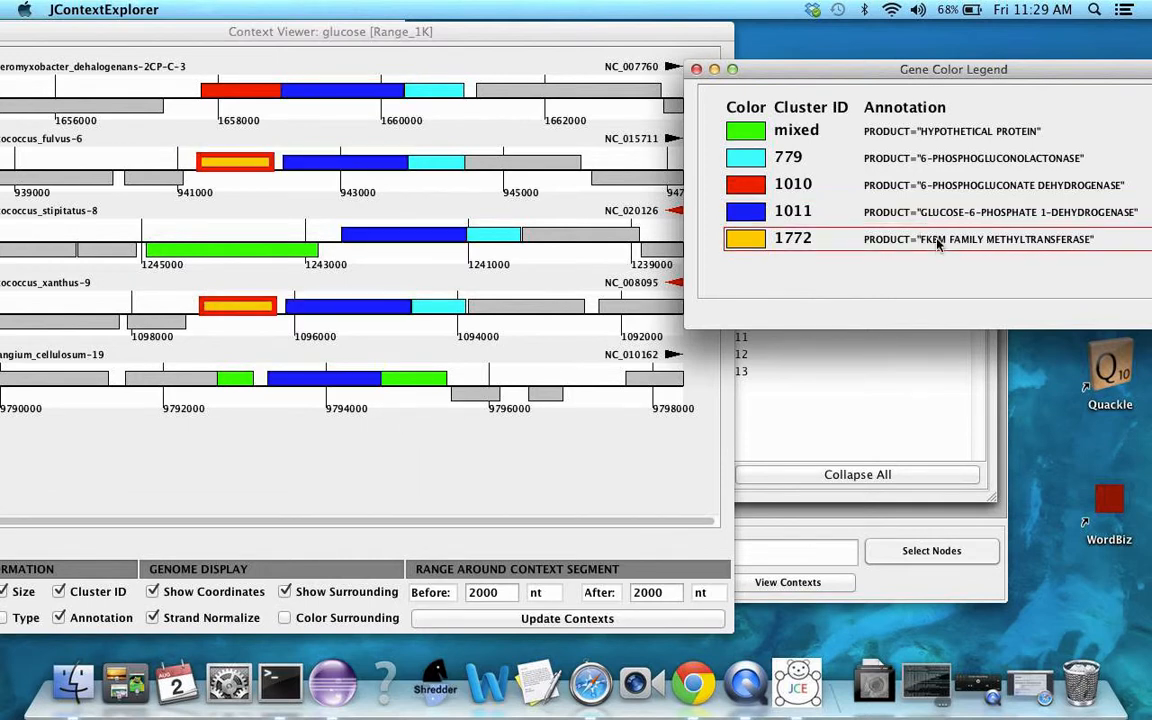
left_click(897, 196, "shift")
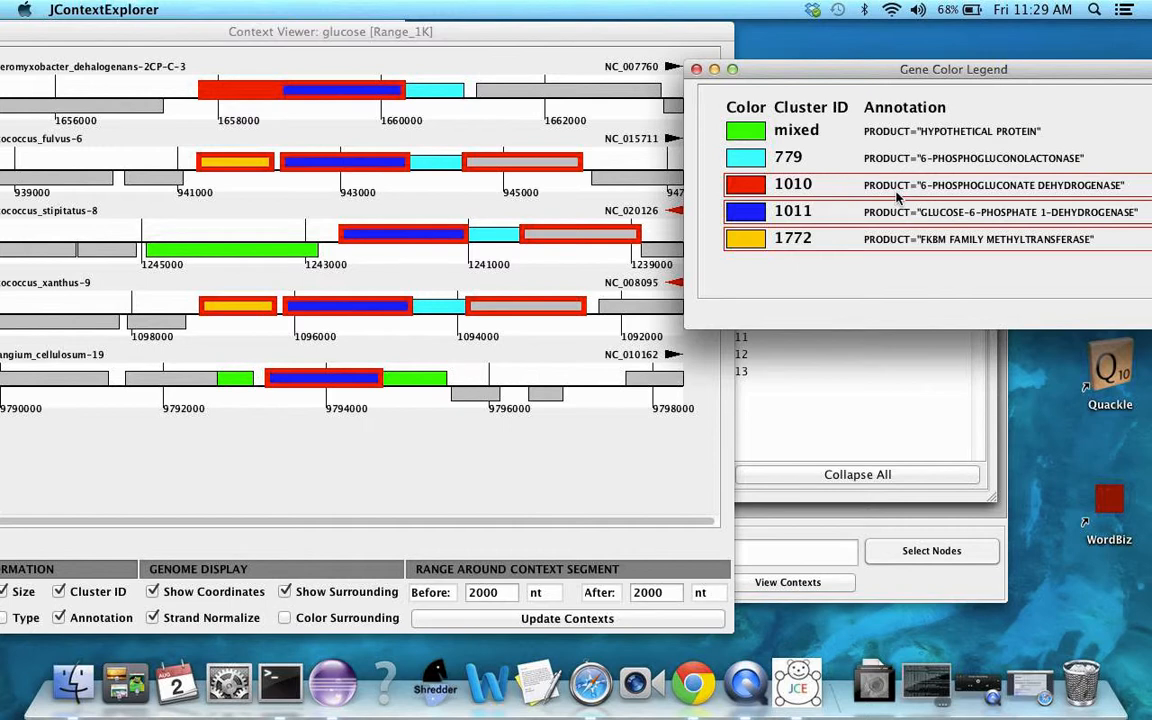
left_click(467, 423)
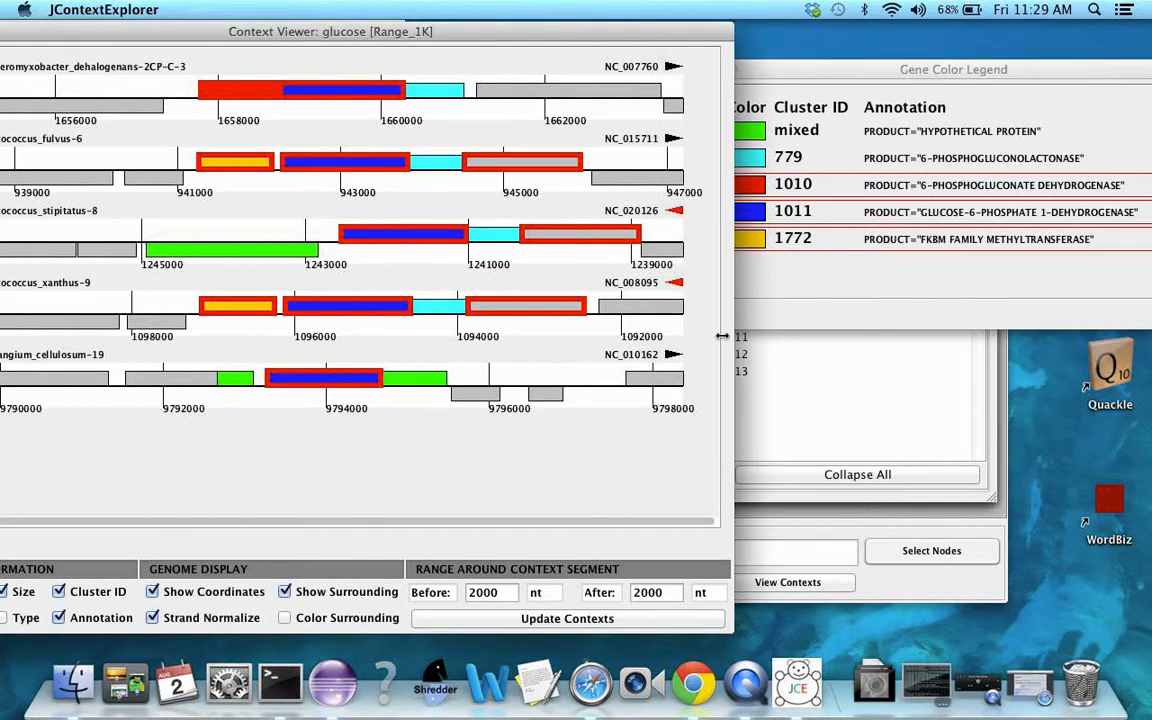
right_click(831, 252)
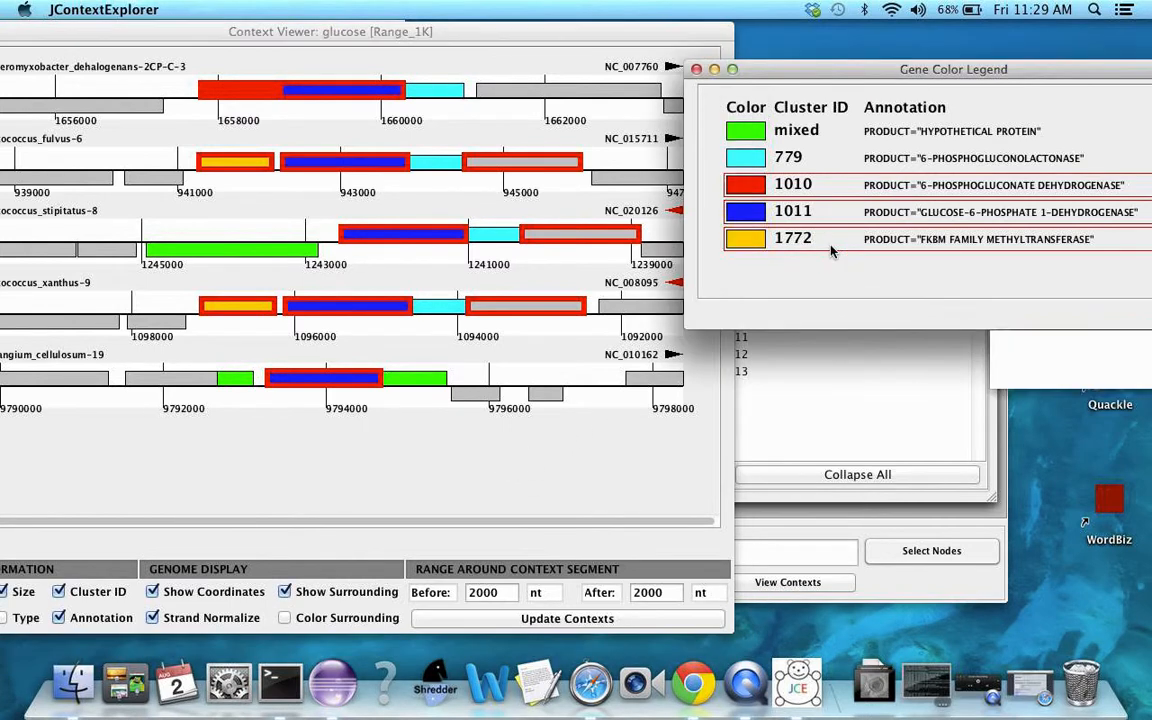
left_click(708, 228)
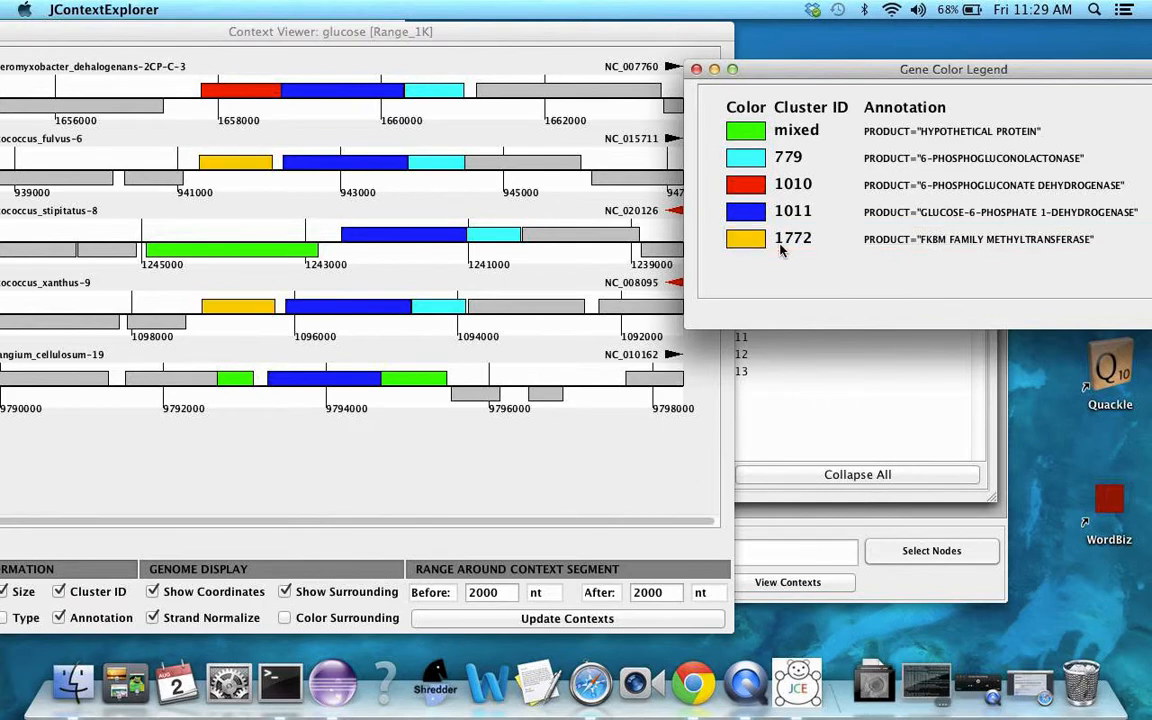
Close the gene color legend and the Range_1K context viewer
left_click(696, 69)
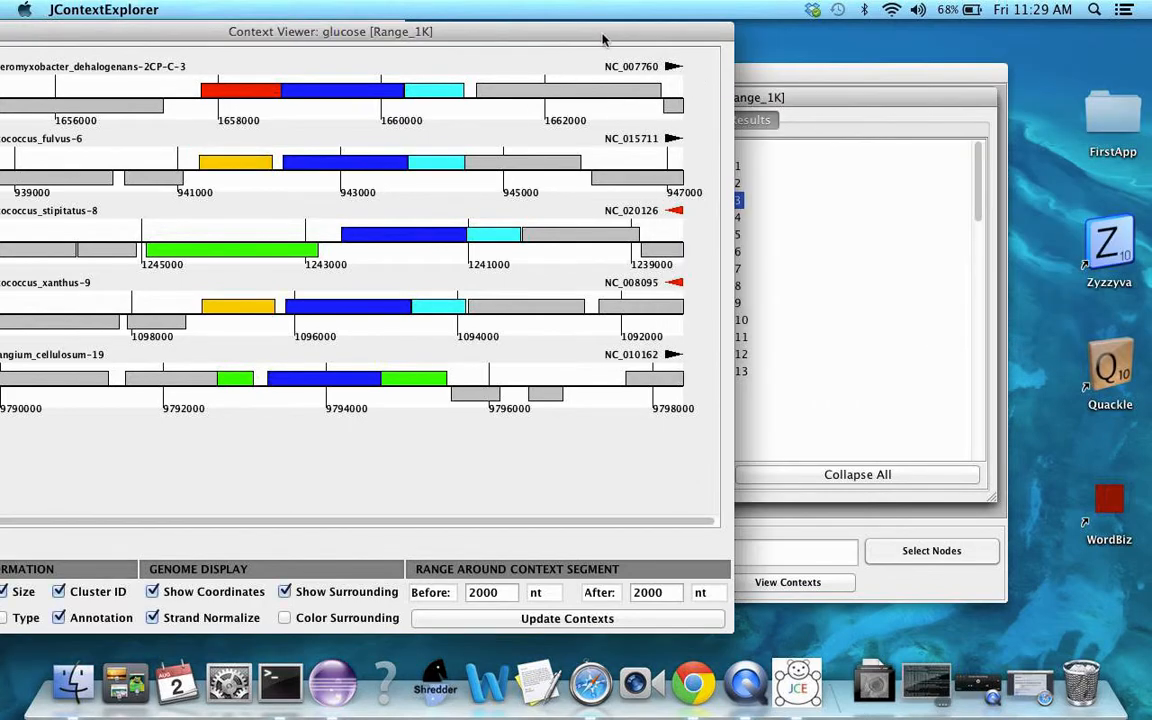
left_click_drag(601, 37, 881, 49)
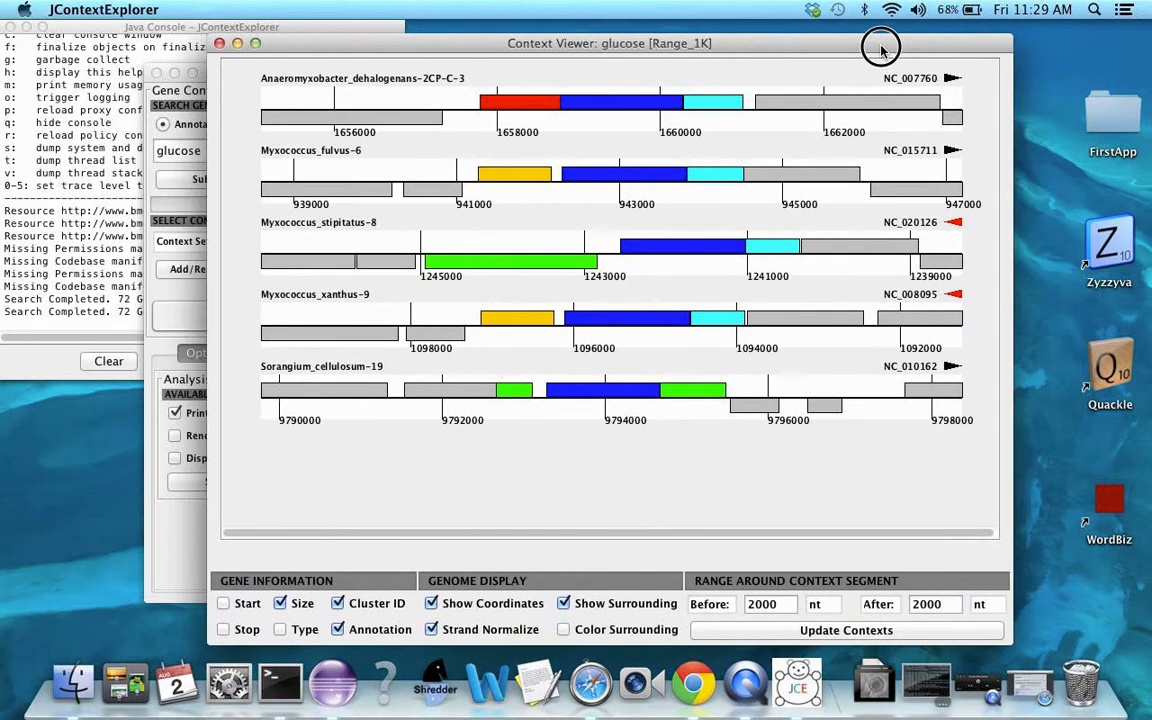
left_click(219, 43)
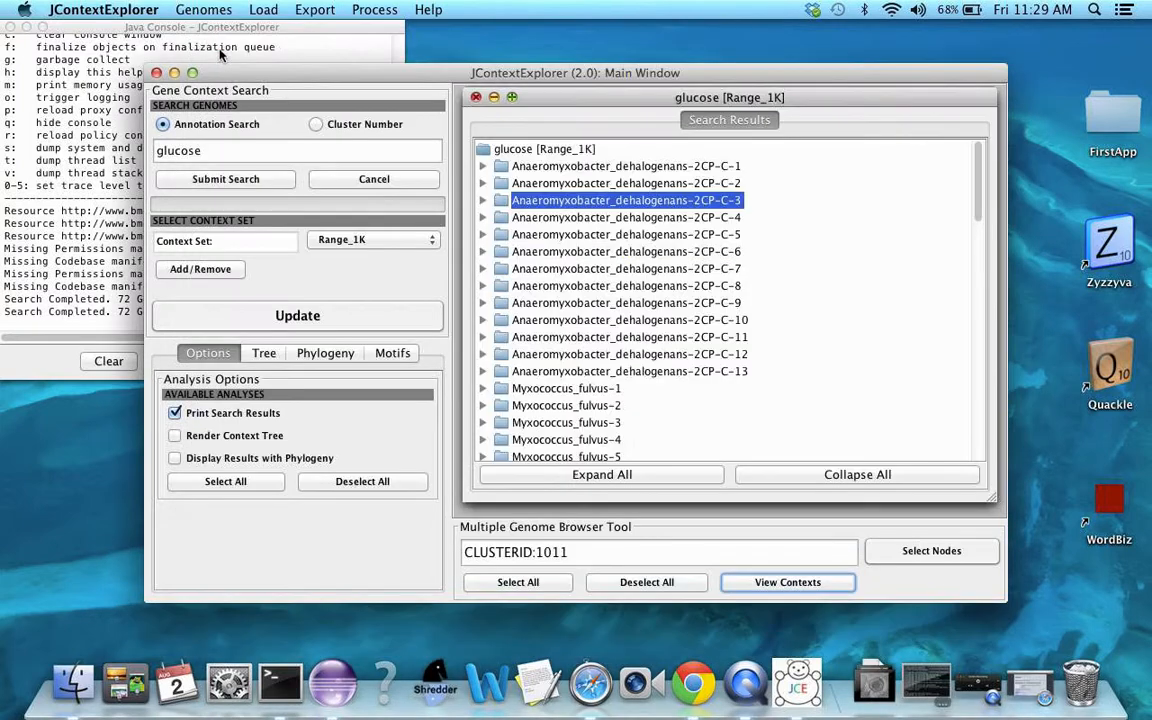
Search by cluster number 1011 with the Range_1K context set, with context tree rendering enabled
left_click(315, 124)
left_click_drag(222, 150, 130, 148)
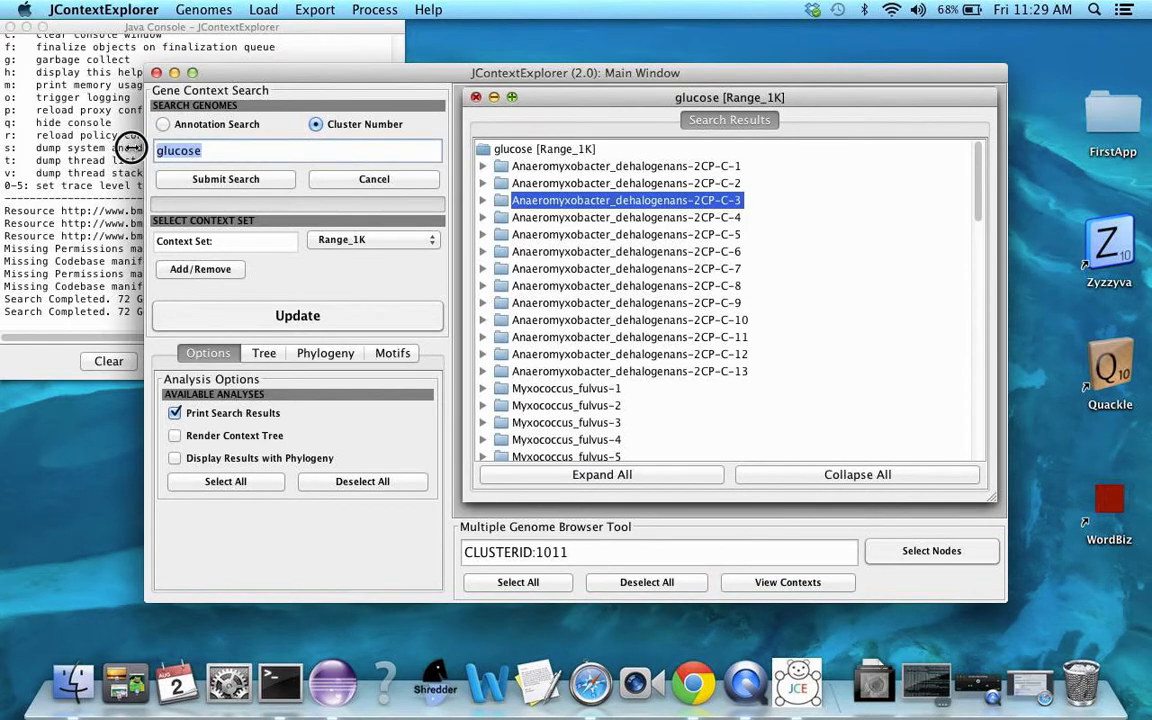
type("1011")
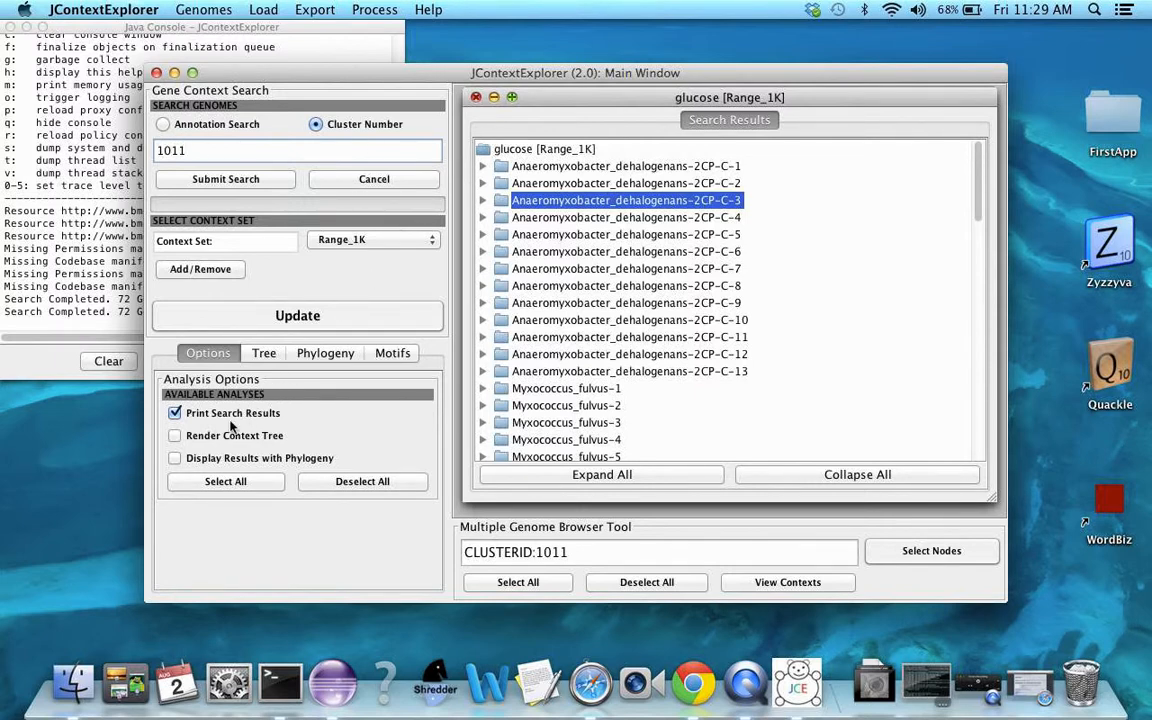
left_click(174, 437)
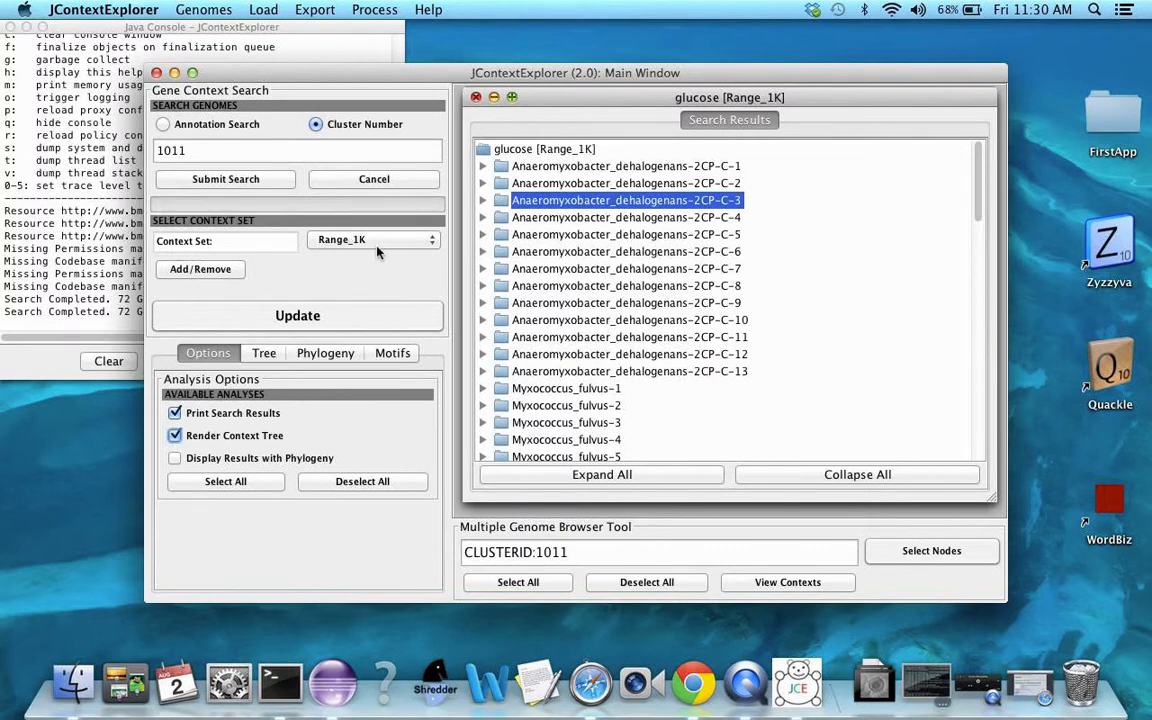
left_click(260, 182)
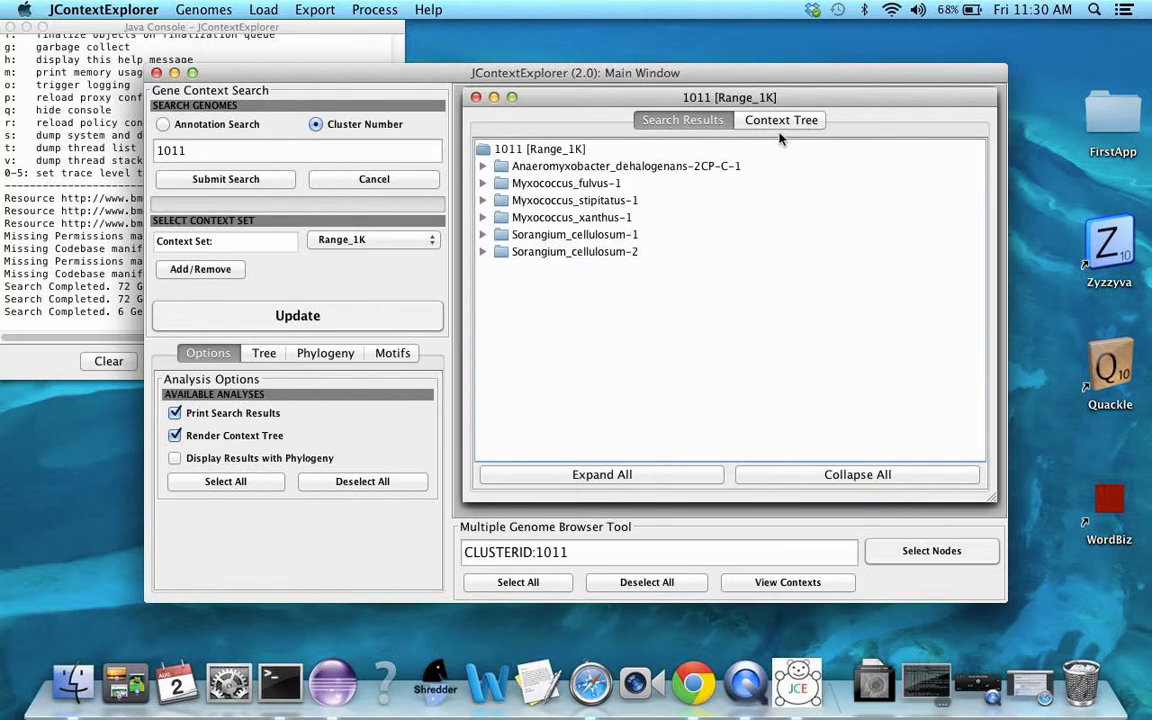
Expand all 1011 [Range_1K] search results, review the genes grouped in each context, and collapse the list
left_click(598, 473)
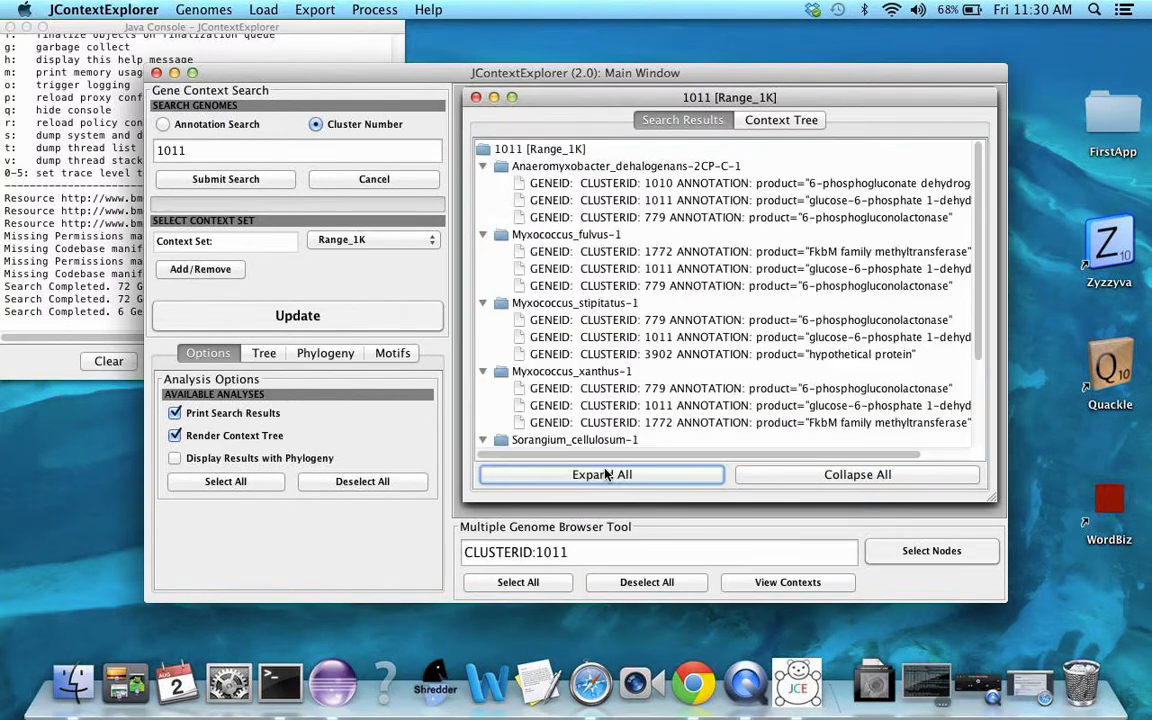
scroll(585, 169, "down", 5)
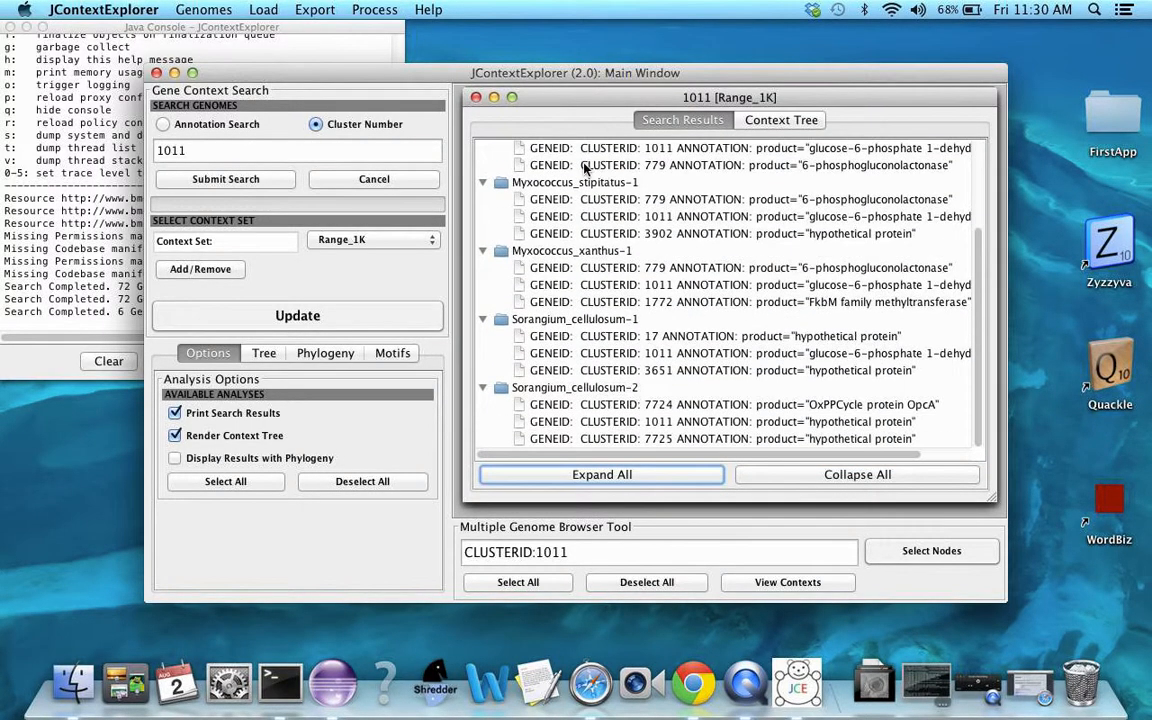
scroll(585, 169, "up", 5)
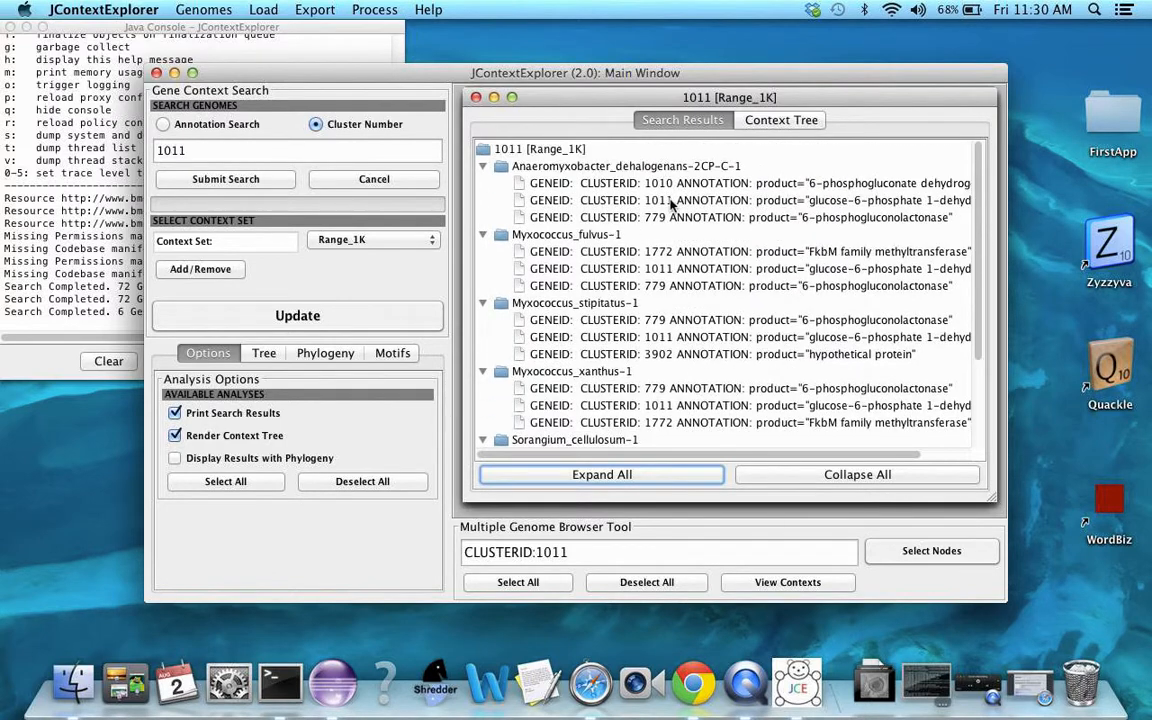
left_click(606, 199)
left_click(657, 267)
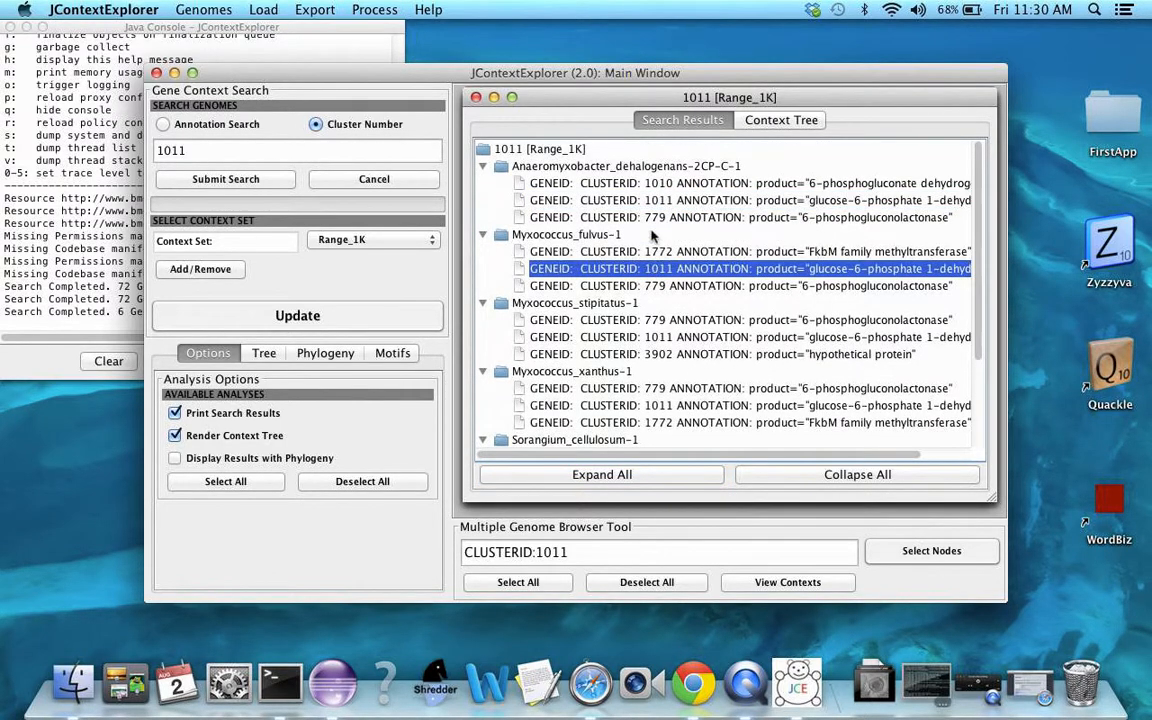
left_click(790, 474)
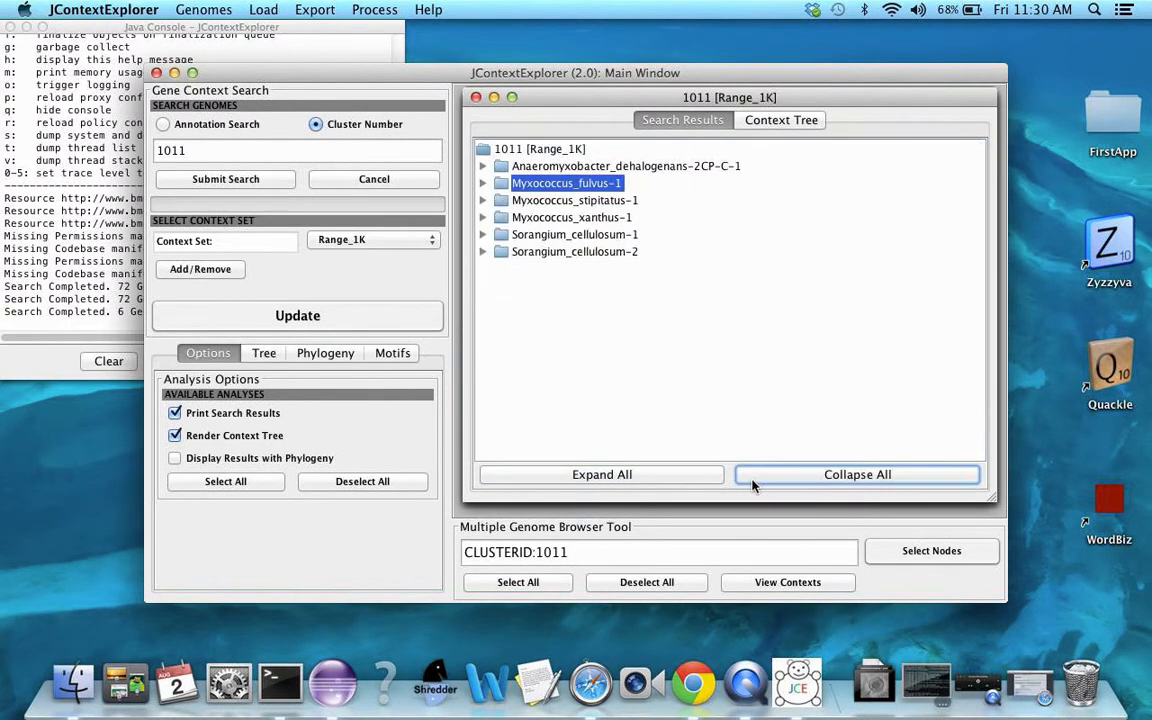
Display the context tree of the 1011 [Range_1K] results, update it with the current tree settings, and clear its node selection
left_click(803, 120)
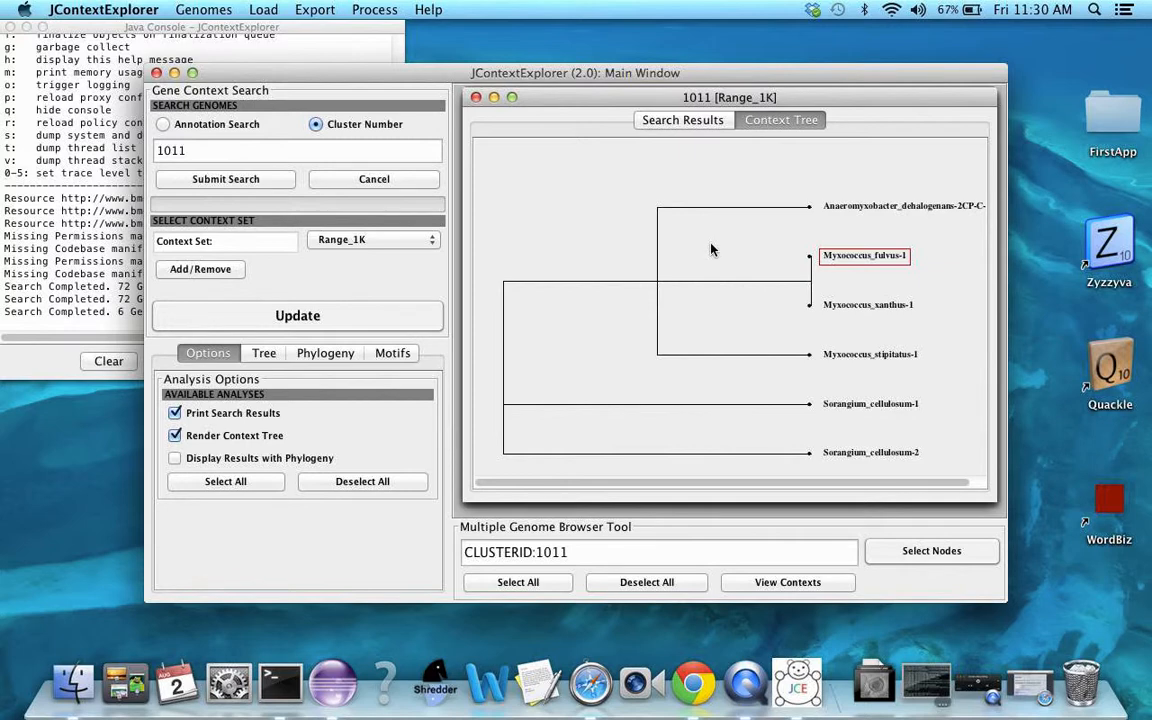
left_click(264, 353)
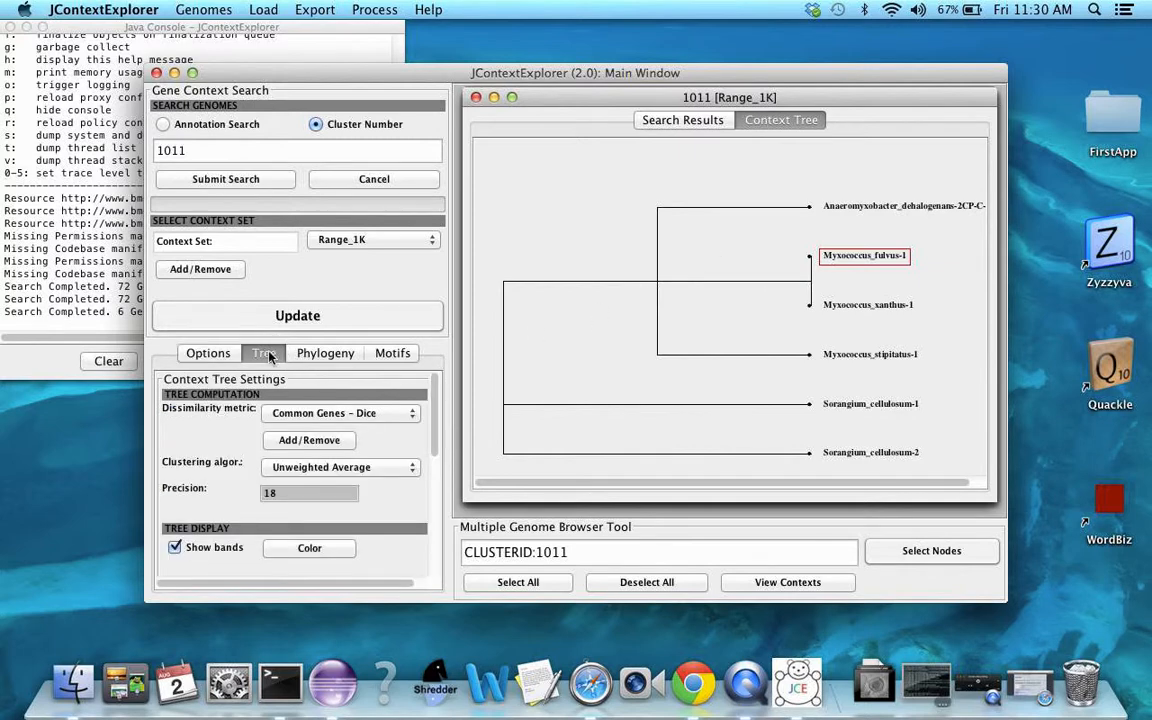
left_click(285, 316)
left_click(750, 119)
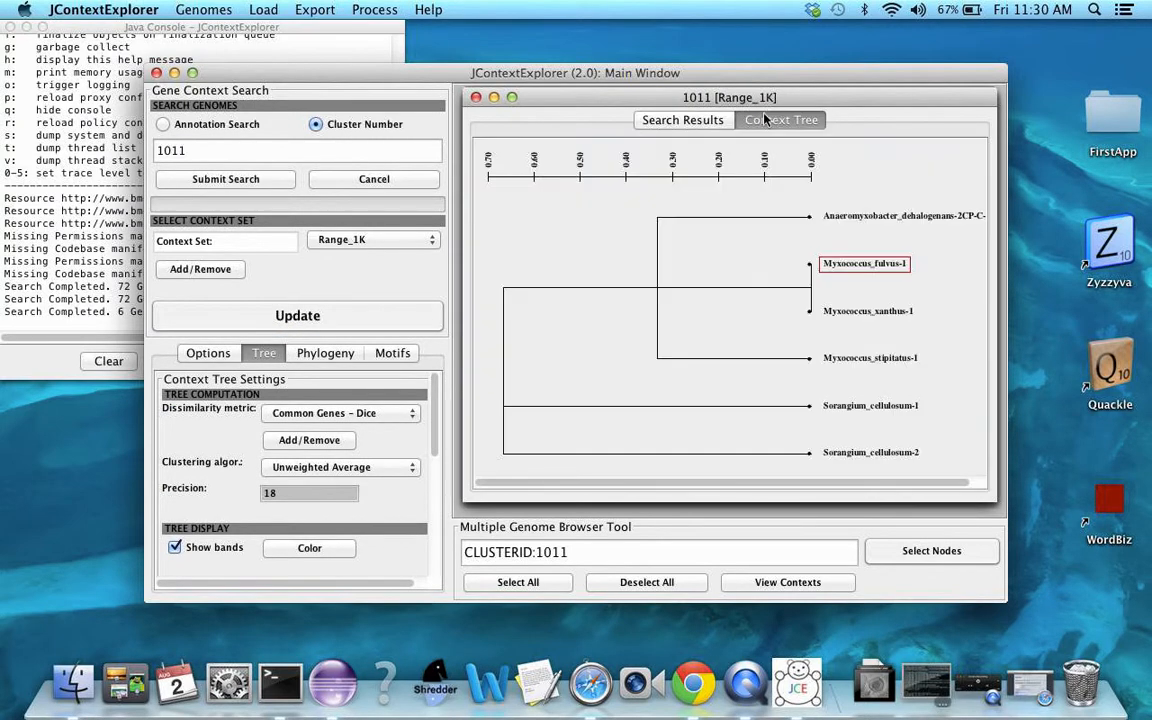
left_click(751, 310)
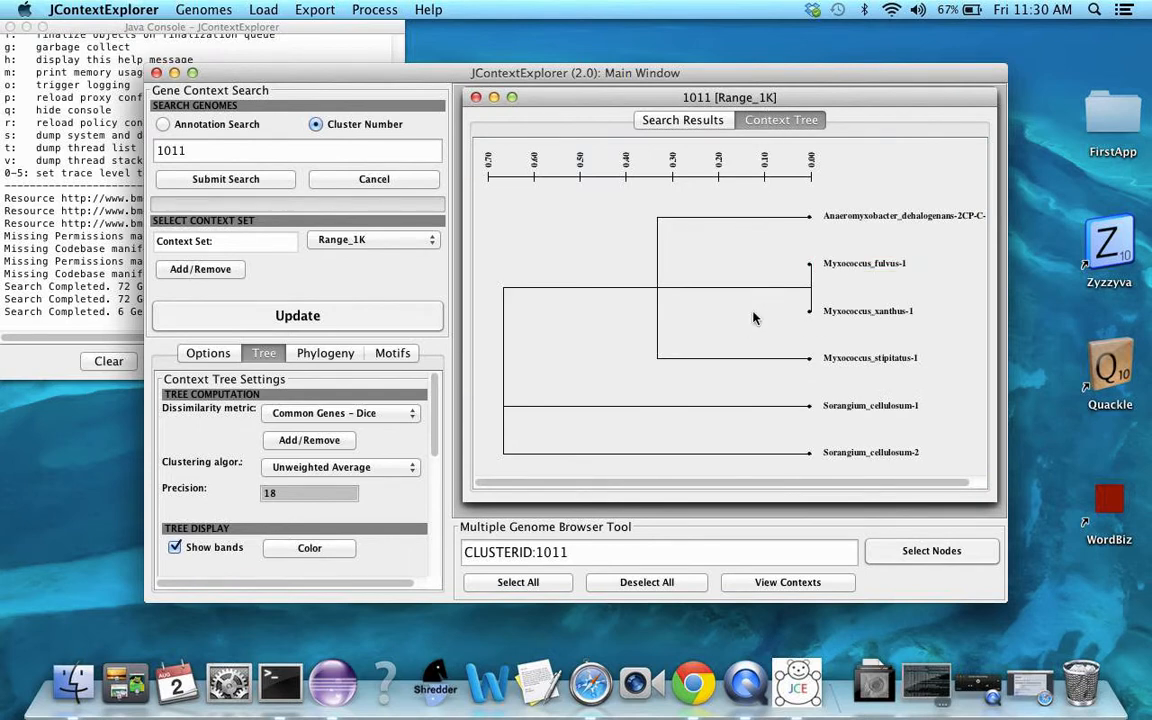
scroll(815, 330, "right", 1)
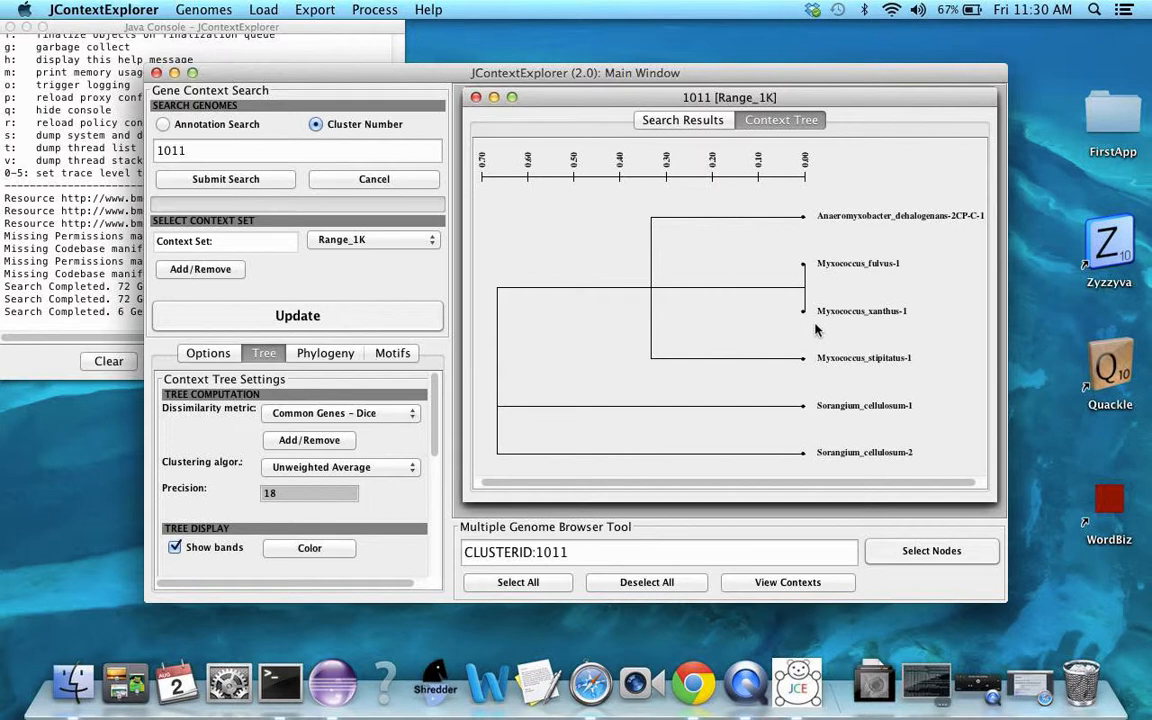
View the genomic contexts of the Myxococcus_fulvus-1 and Myxococcus_xanthus-1 tree nodes together, and close the context viewer
left_click(879, 268)
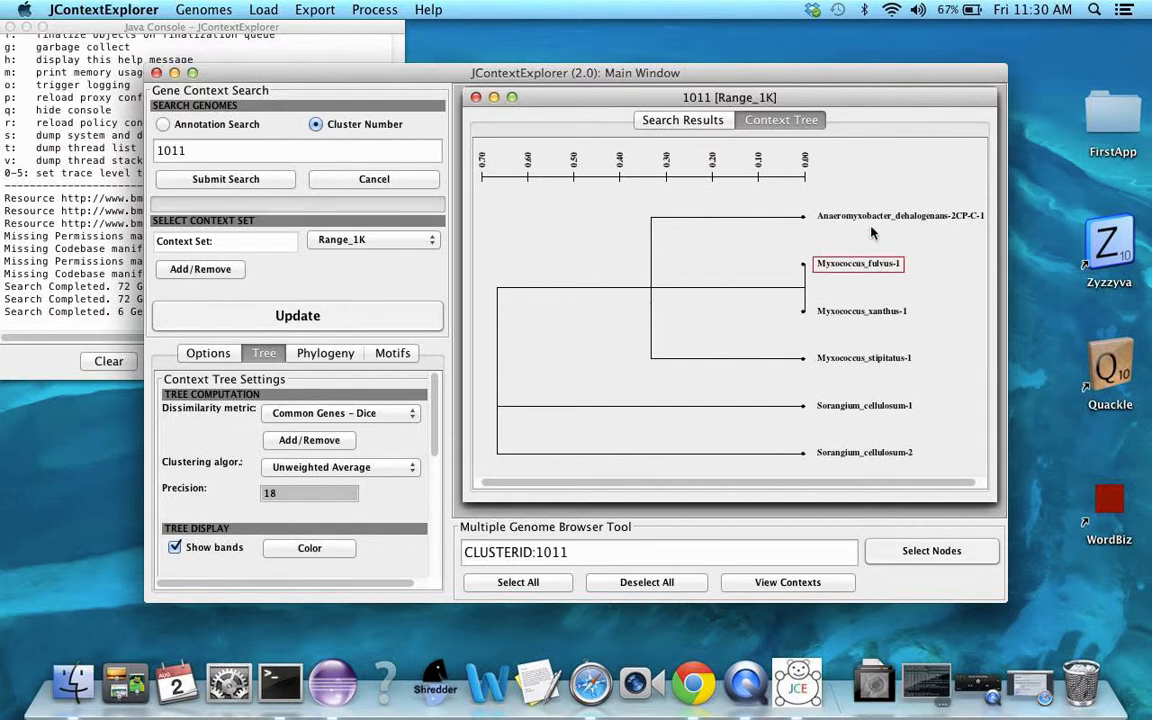
left_click(841, 316)
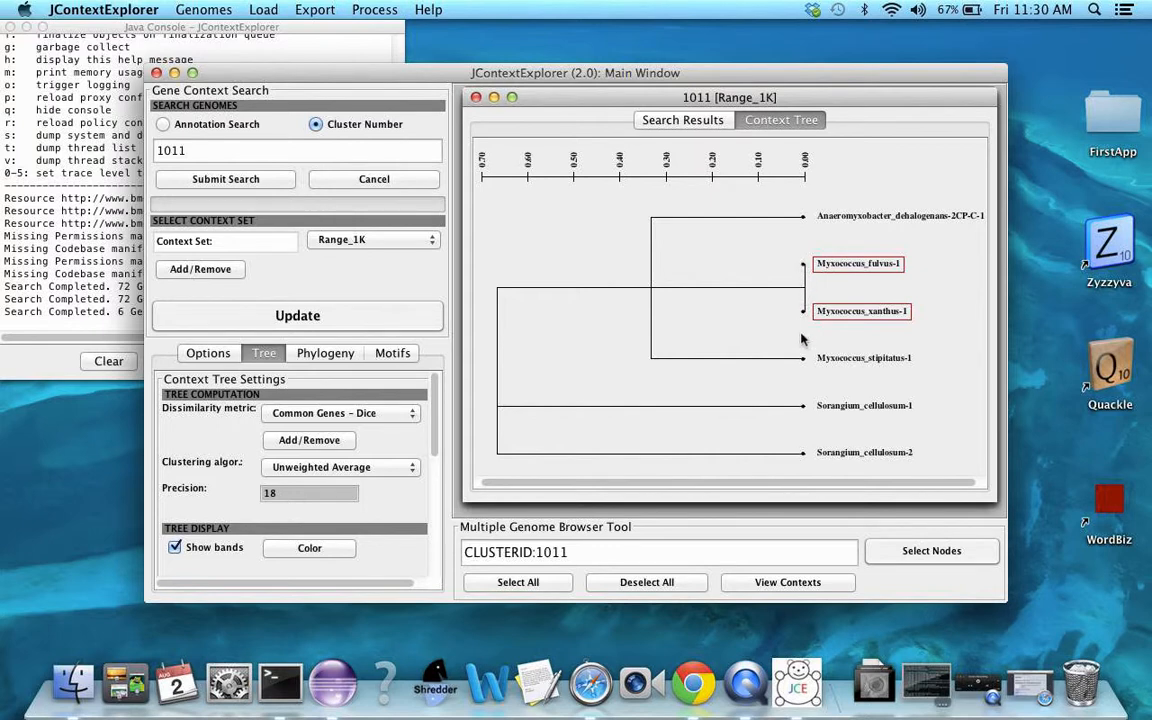
left_click(803, 590)
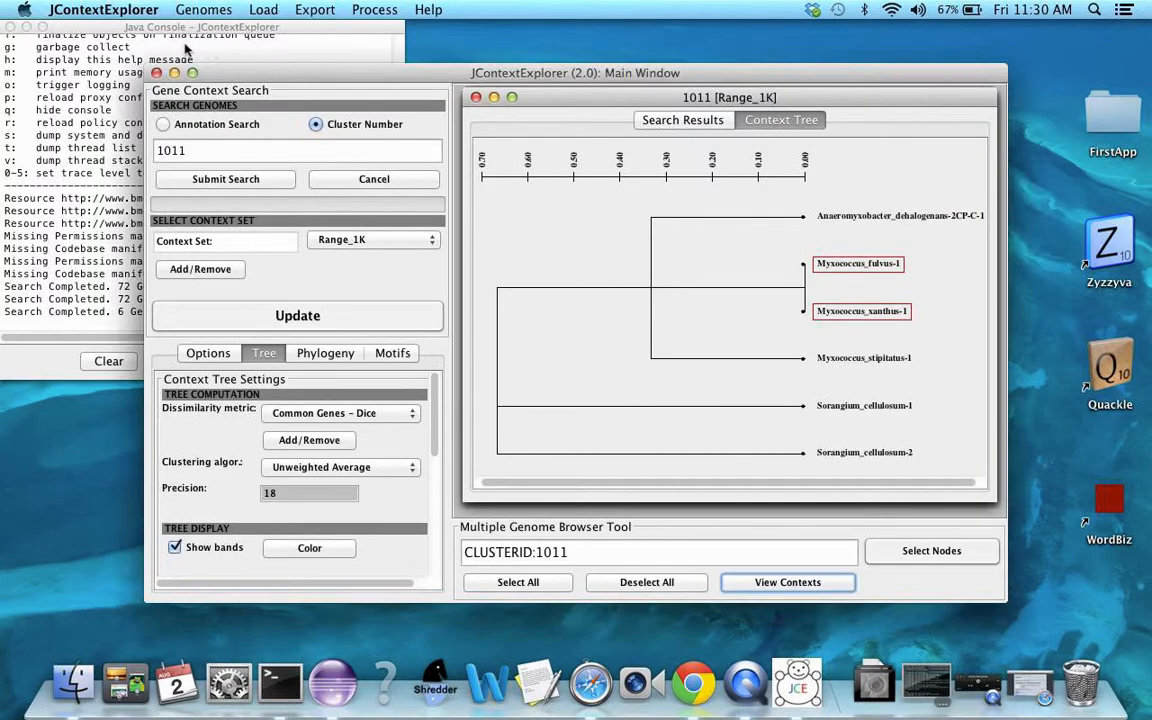
left_click(185, 38)
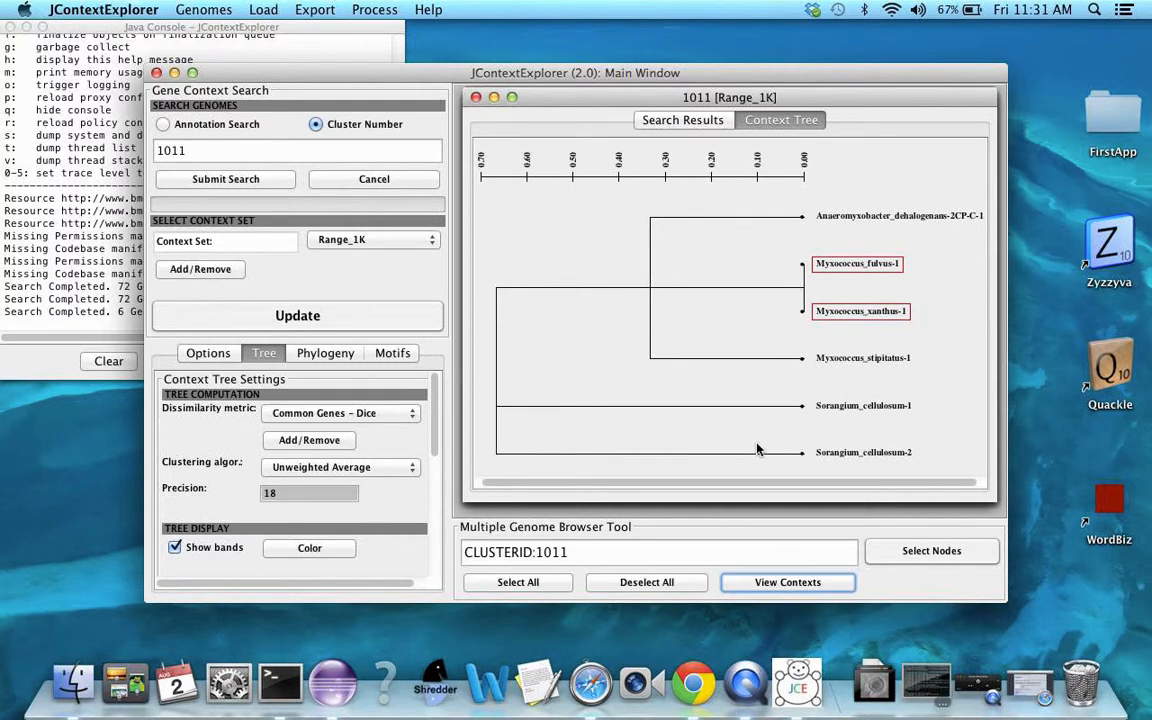
Add Anaeromyxobacter_dehalogenans-2CP-C-1 to the two selected Myxococcus nodes, compare the contexts of all three, and close the viewer
left_click(860, 217)
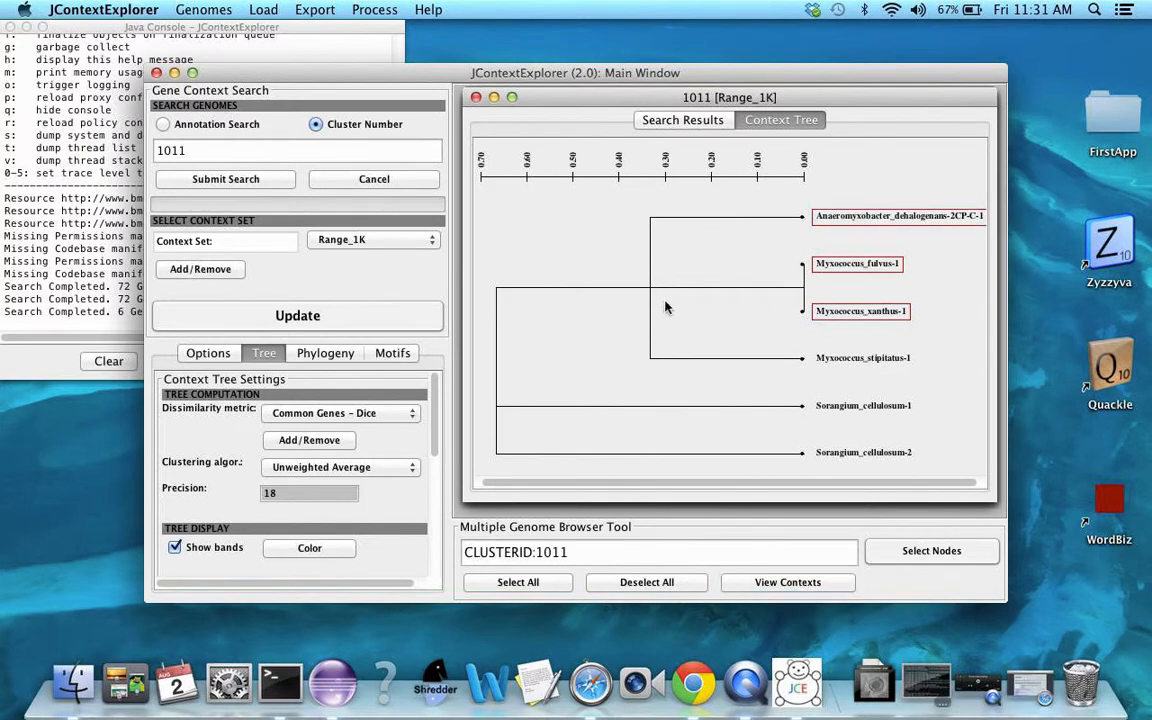
left_click(768, 583)
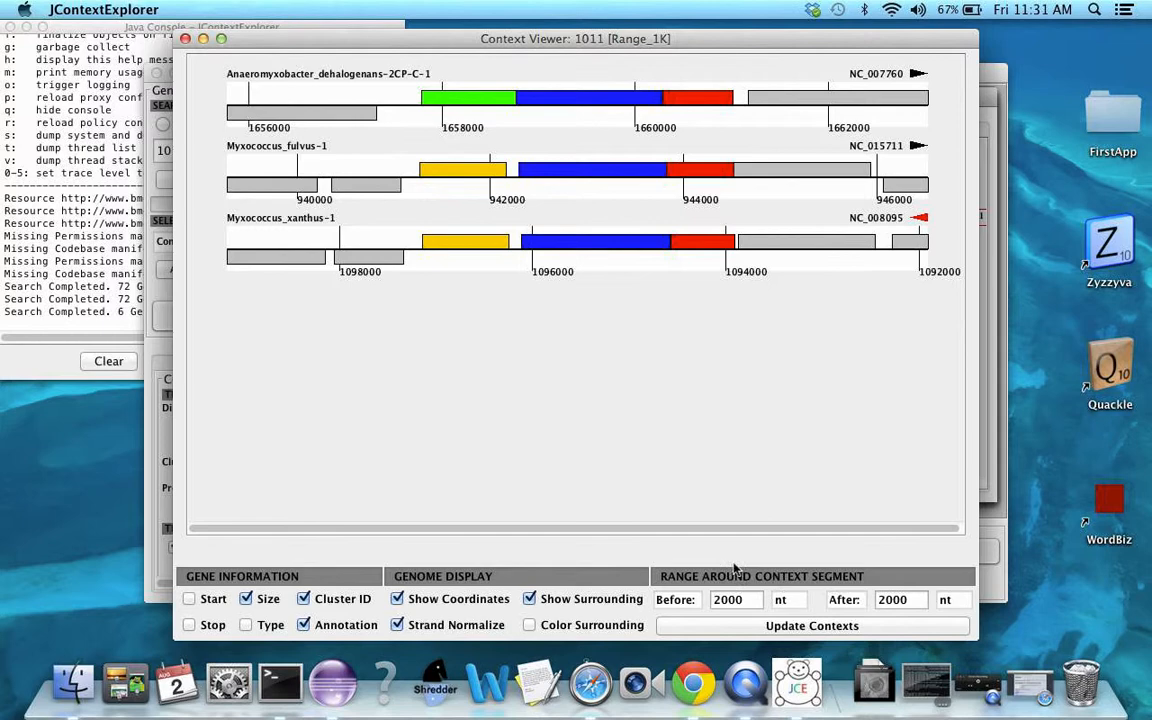
left_click(505, 106)
left_click(185, 38)
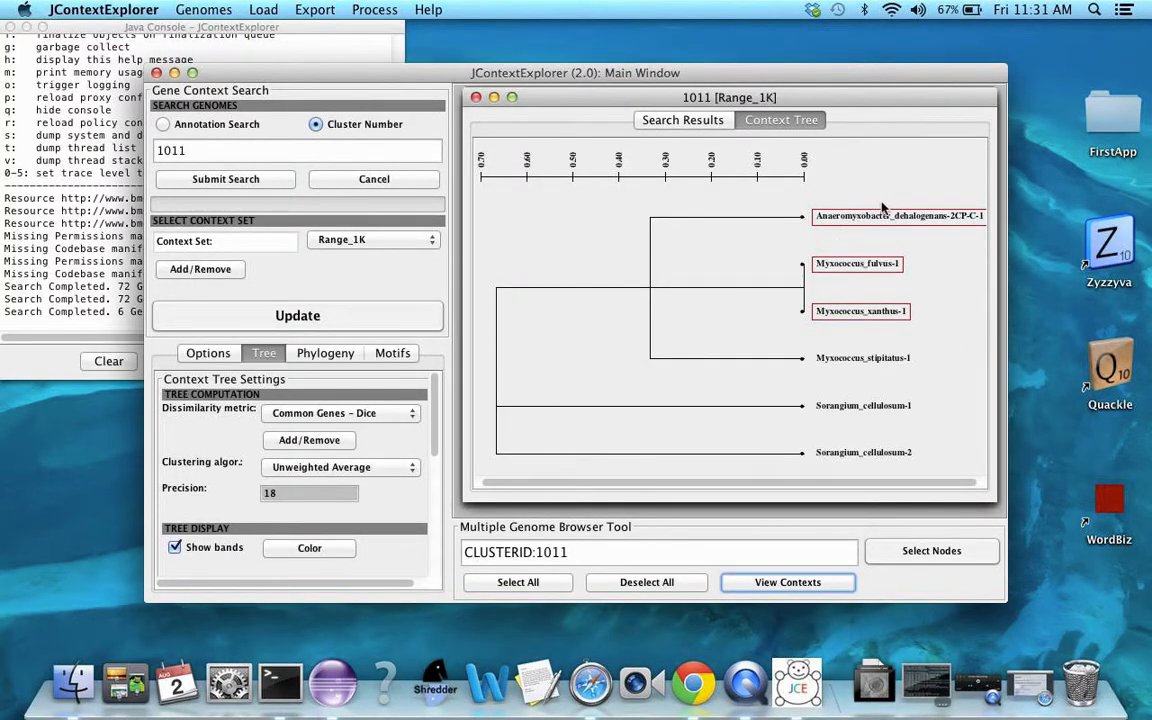
Select only Sorangium_cellulosum-2 in the search results list and check its selection in the context tree
left_click(632, 116)
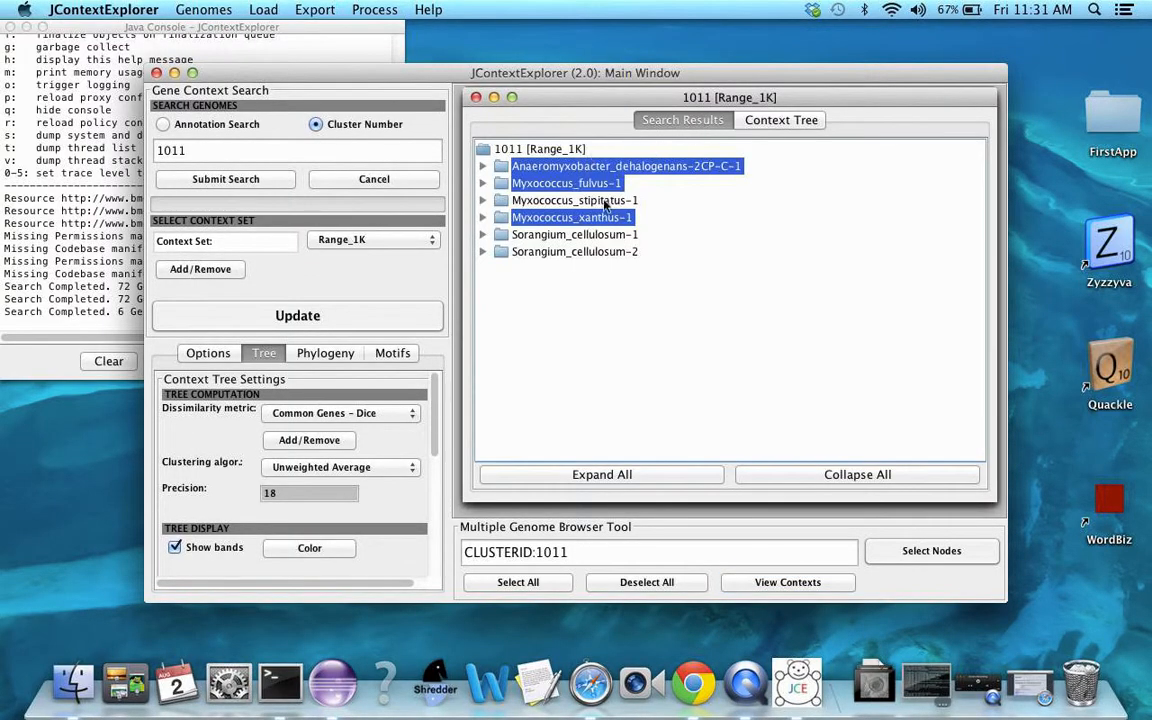
left_click(585, 254)
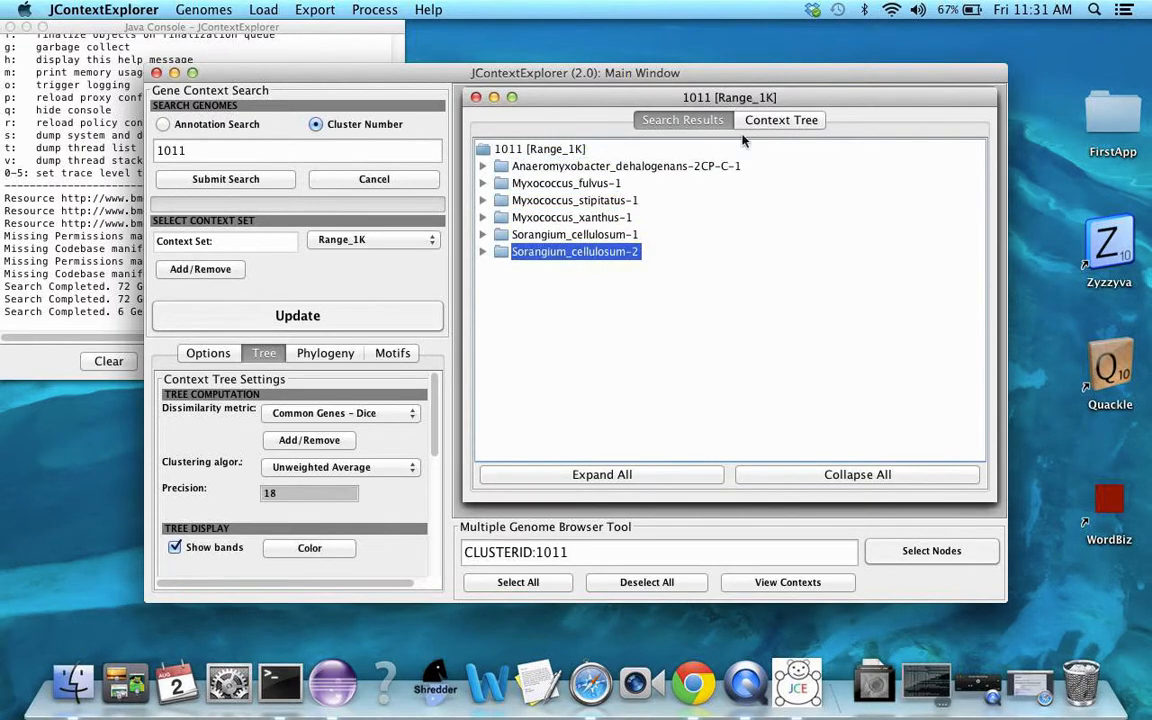
left_click(787, 120)
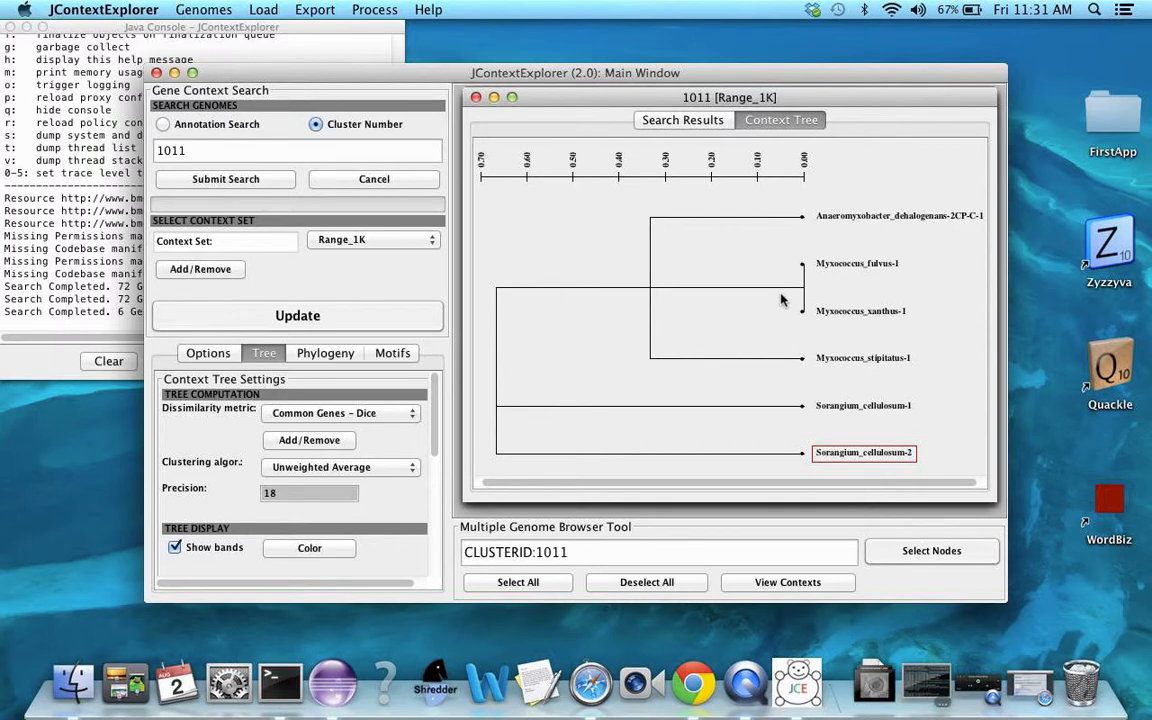
Select all nodes matching "Myxococcus" with the genome browser tool, and check the selection in both the search results and the context tree
left_click_drag(576, 551, 419, 549)
key("BackSpace")
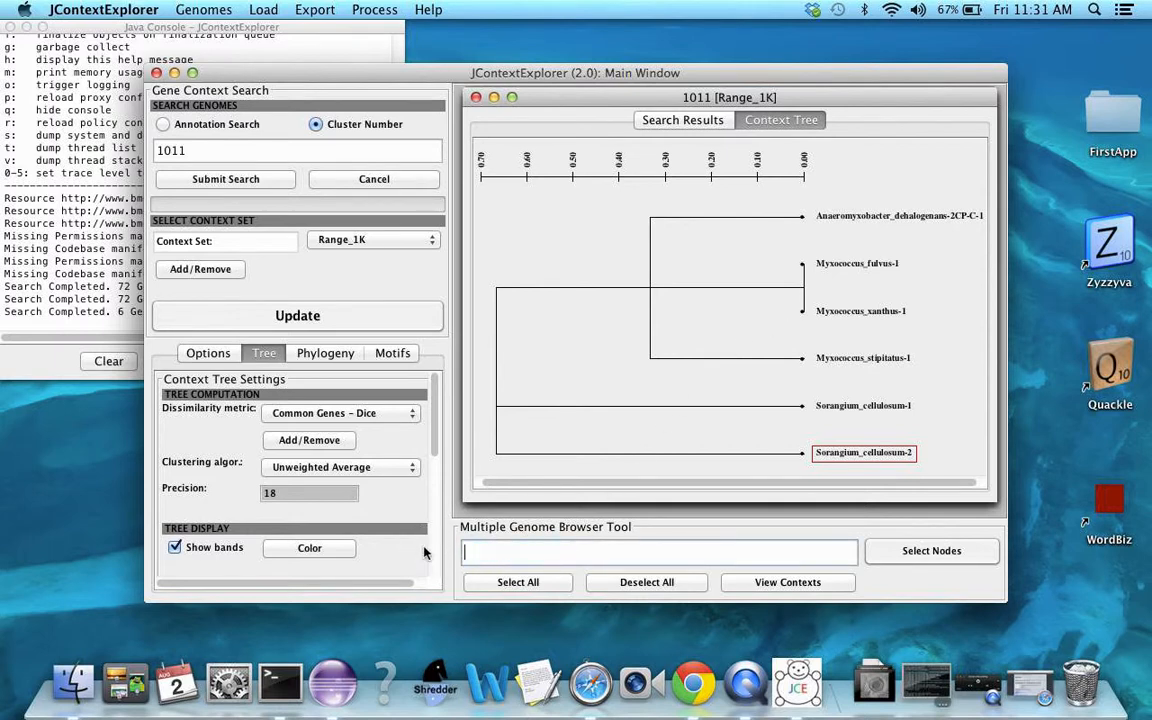
type("Myxococcus")
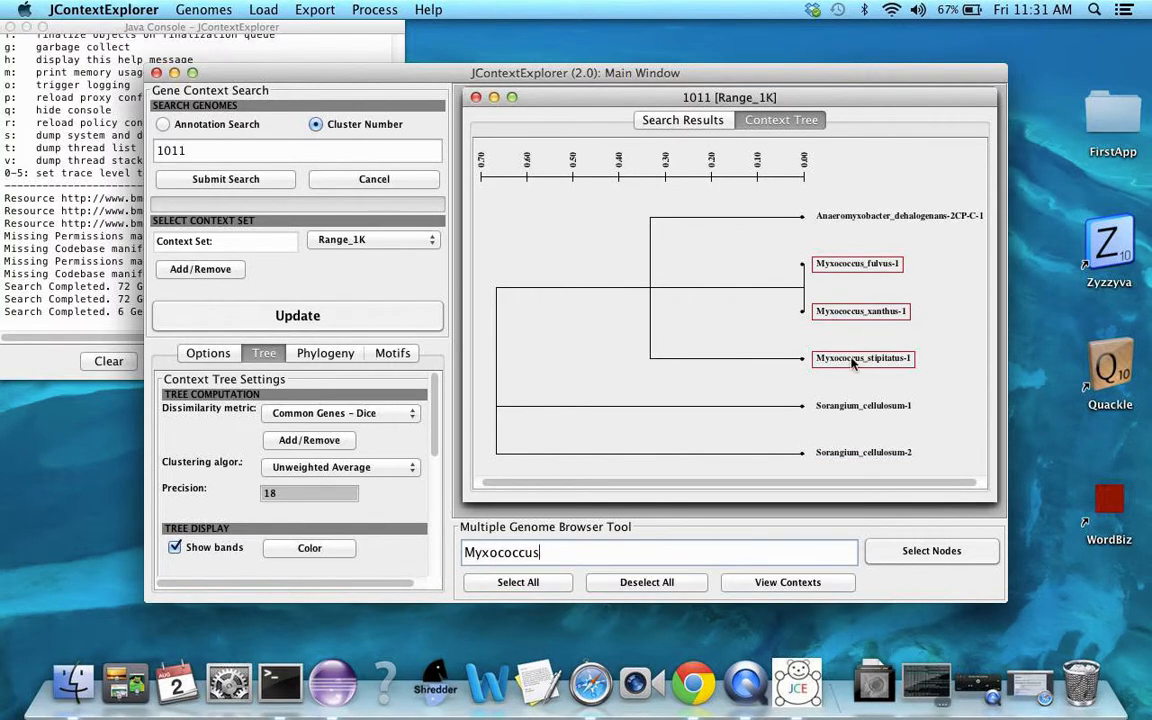
left_click(708, 120)
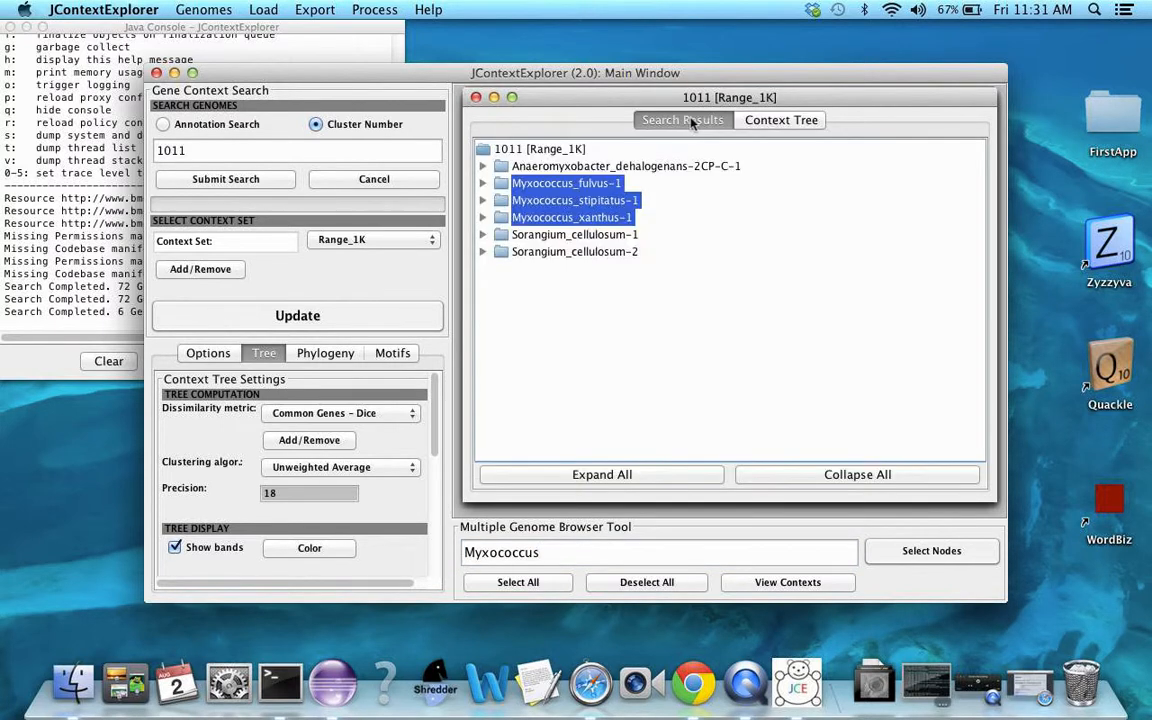
left_click(785, 120)
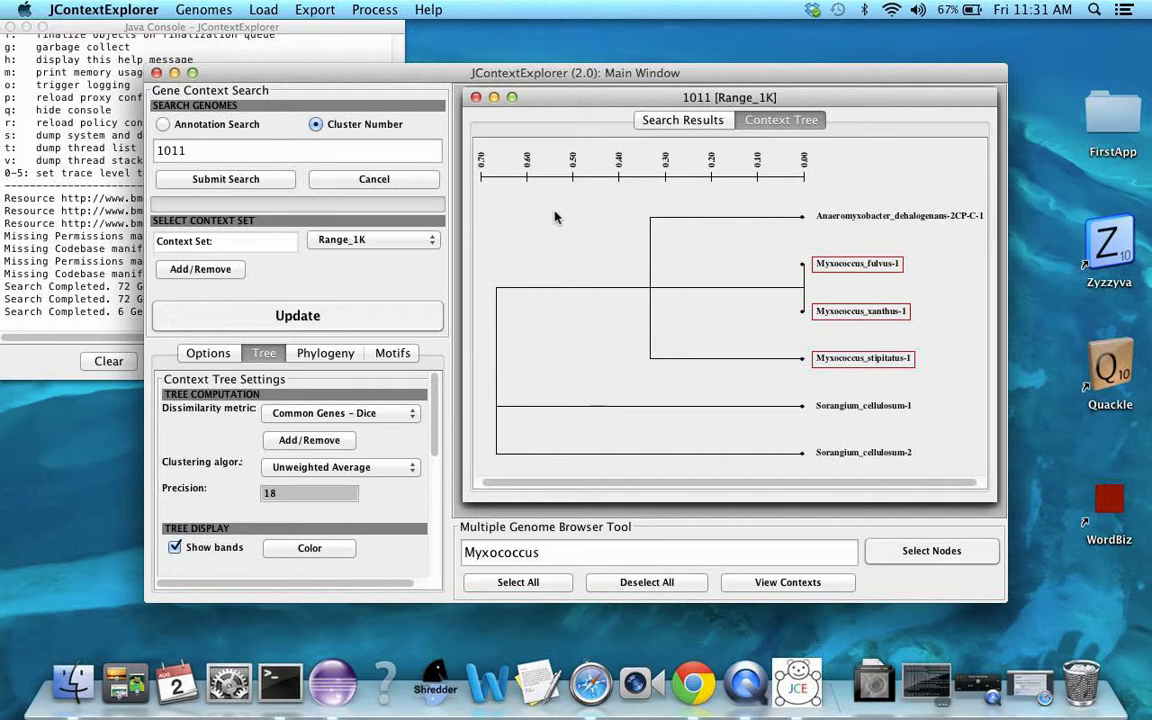
Look through the available help resources, such as the user's manual and video tutorials
left_click(418, 10)
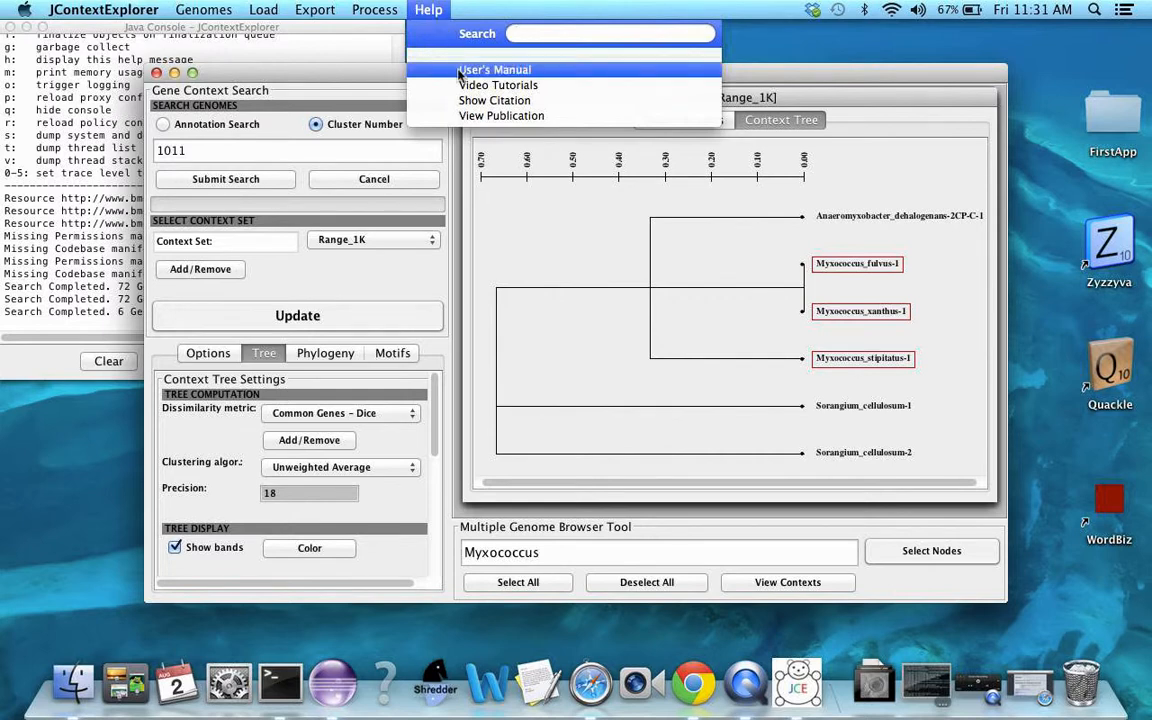